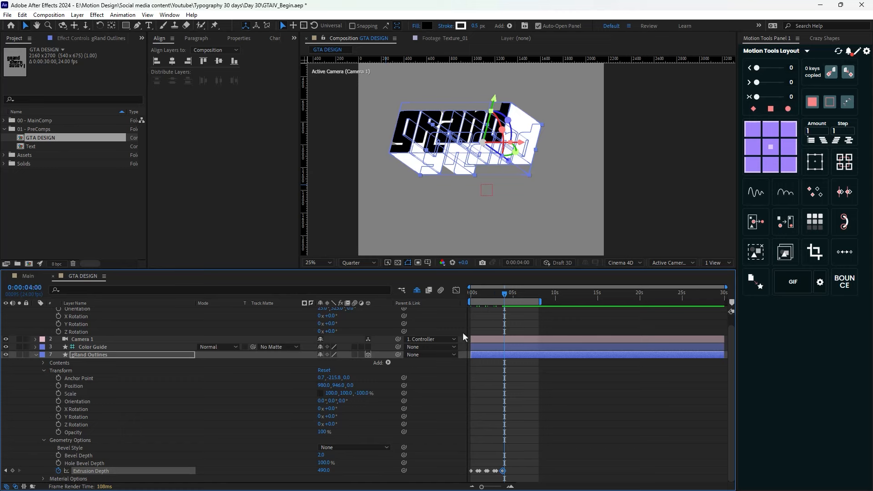
Paste a copy of the first Extrusion Depth keyframe at 0:00:04:00 and apply Easy Ease to all Extrusion Depth keyframes
left_click(470, 471)
key("ctrl+v")
left_click_drag(530, 457, 446, 481)
key("F9")
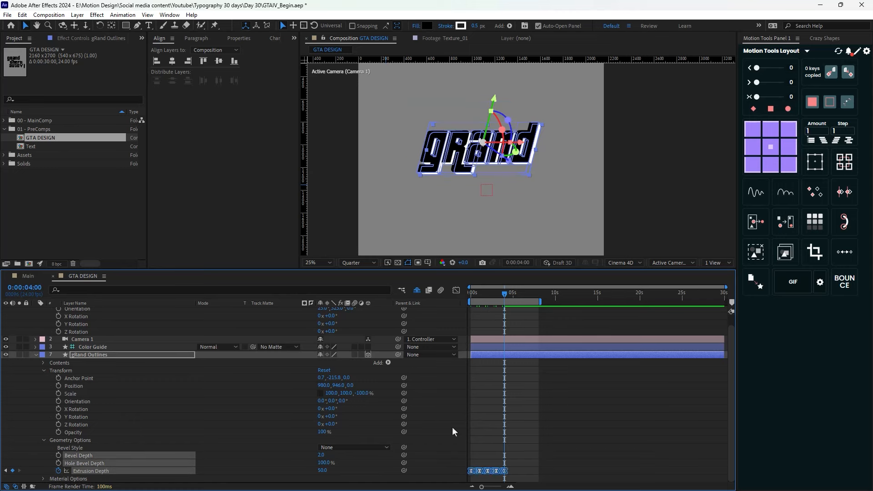
Reshape the Extrusion Depth speed curves by lengthening the incoming ease at each peak keyframe, so every extrusion starts fast and slows down
key("shift+F3")
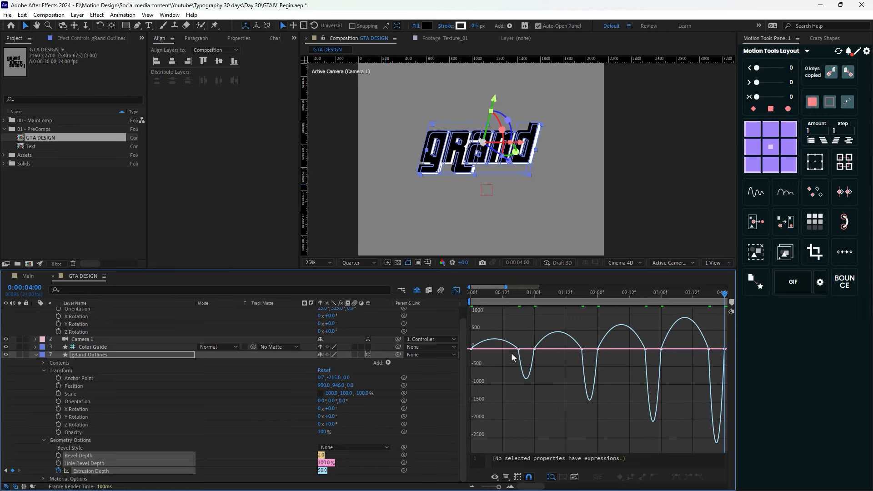
left_click_drag(510, 349, 564, 349)
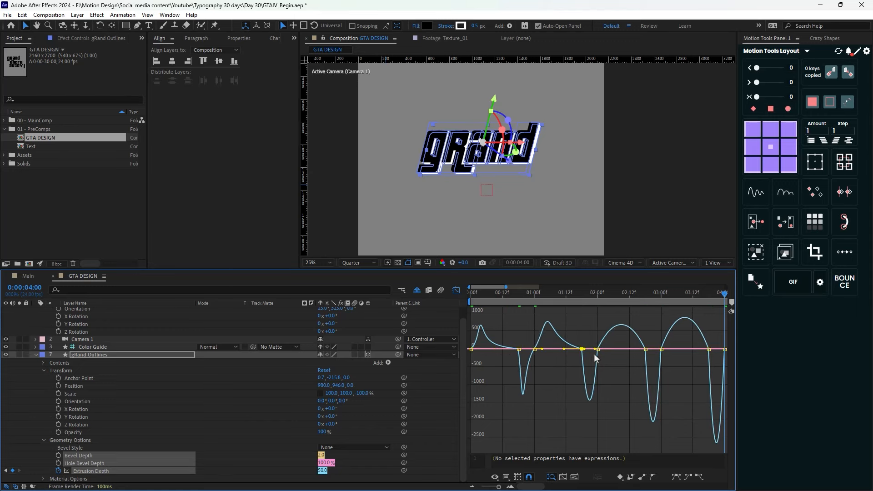
left_click(646, 349)
left_click_drag(637, 349, 629, 349)
left_click(709, 351)
left_click_drag(701, 351, 692, 351)
left_click_drag(531, 486, 537, 486)
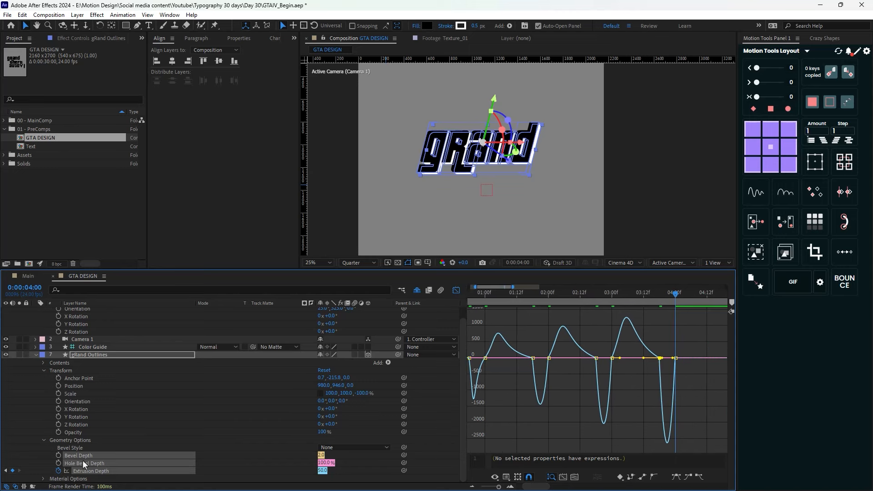
key("shift+F3")
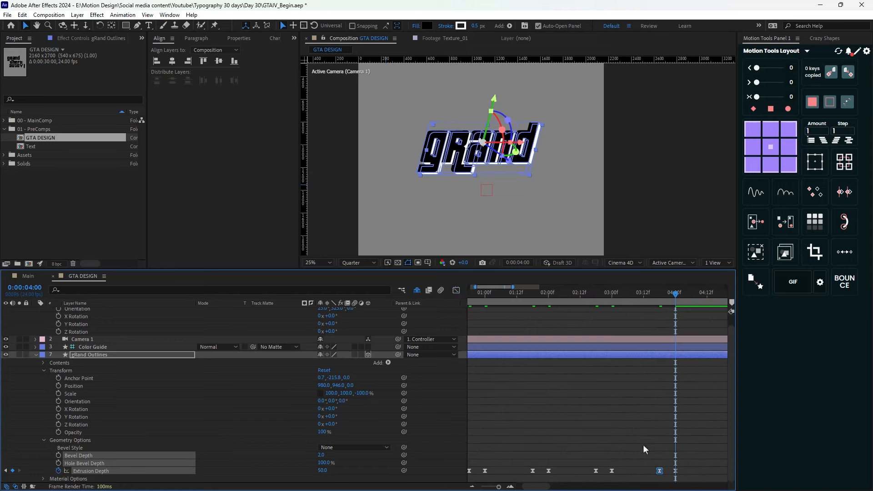
Apply the bouncing expression to the Extrusion Depth of gRand Outlines, review its code in the text file and minimise that file
left_click(684, 446)
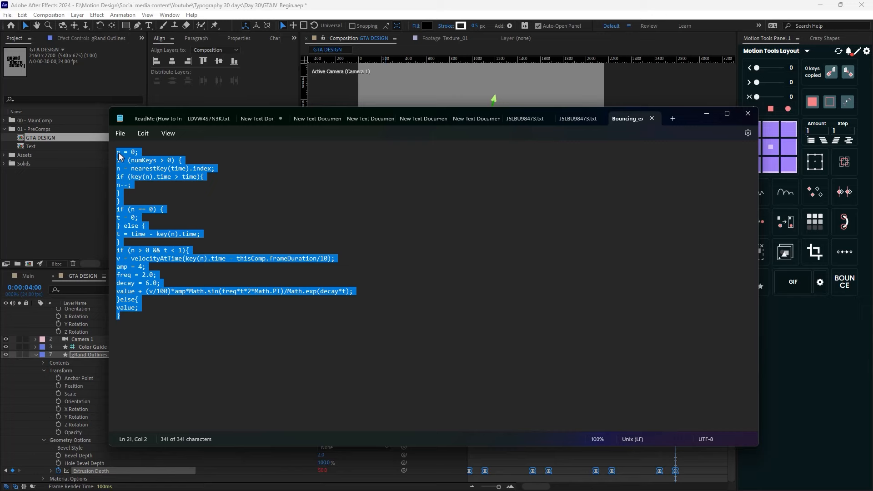
left_click(121, 156)
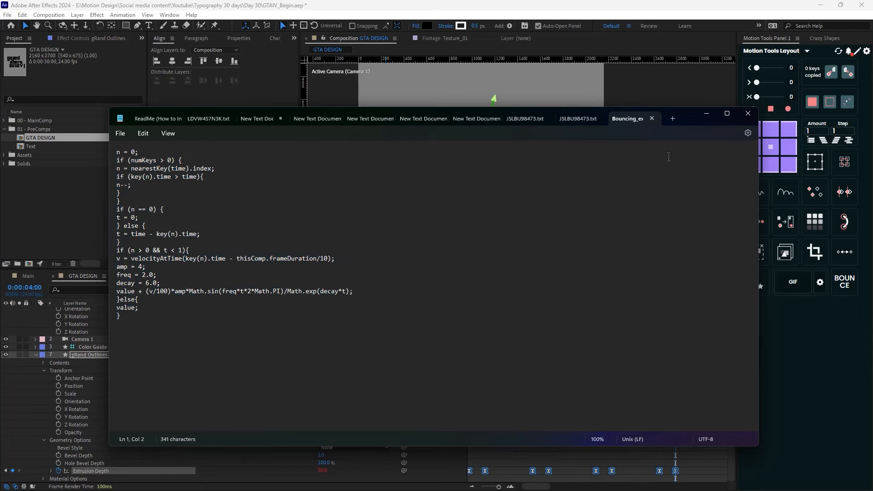
left_click(707, 114)
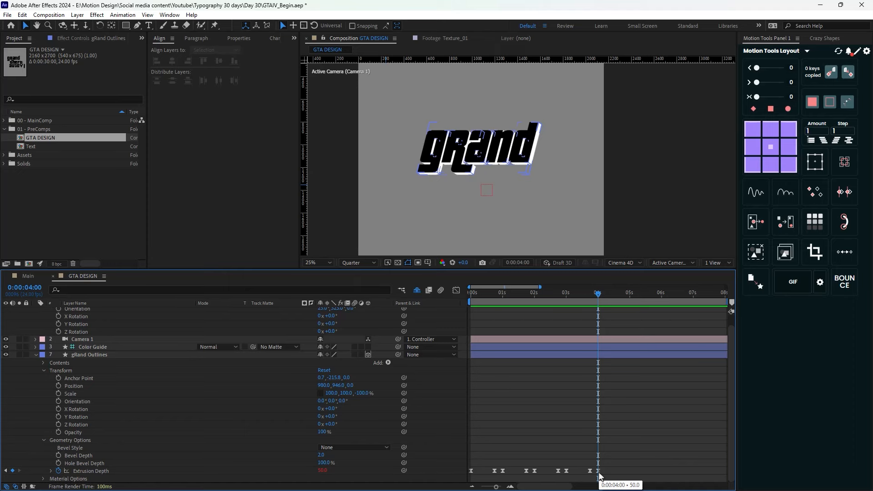
End the work area at the last Extrusion Depth keyframe and preview the animation from the start
left_click(597, 471, "ctrl")
key("n")
key("Home")
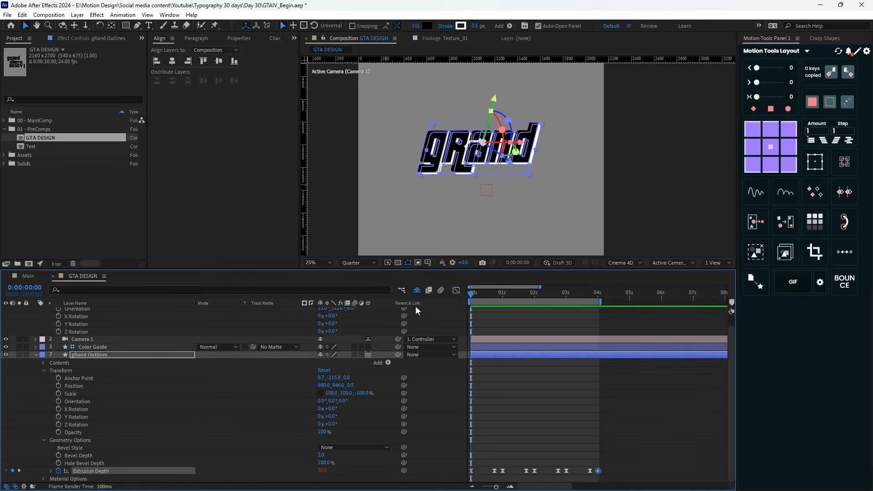
key("space")
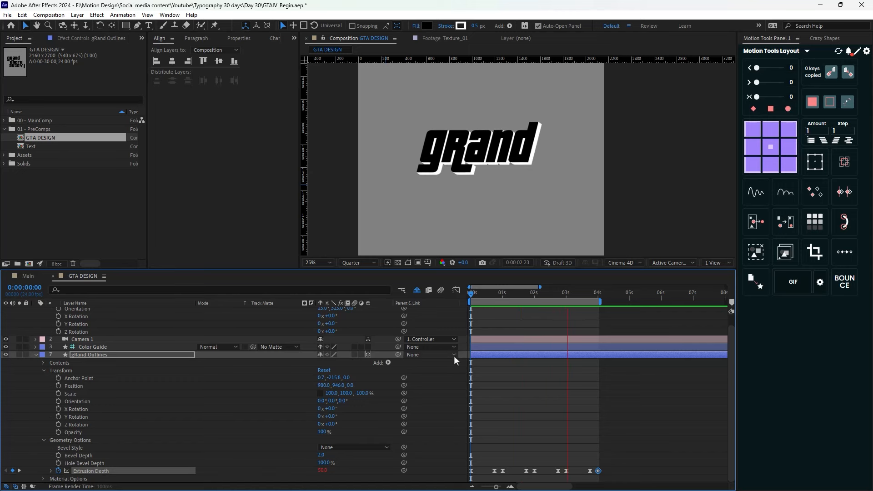
key("space")
Extend the work area end to about 5 seconds and preview the bounce again
left_click_drag(602, 301, 628, 302)
key("space")
key("space")
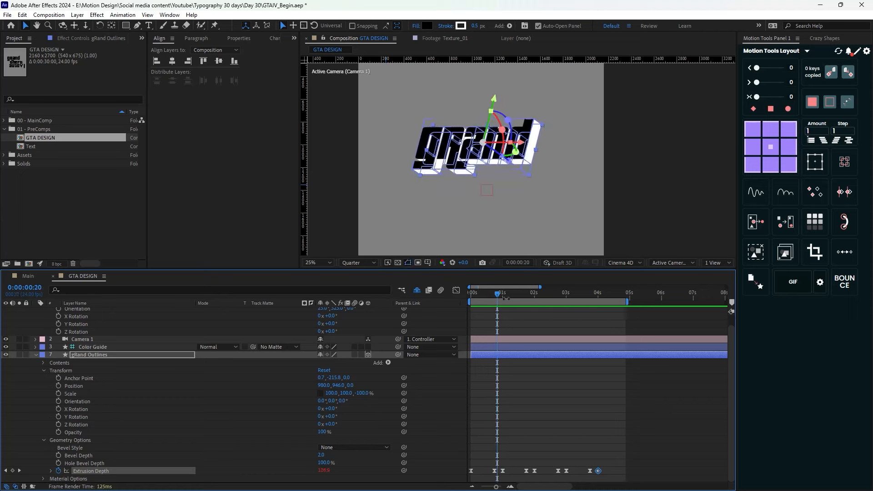
Return to the composition start and collapse the properties of the gRand Outlines and Controller layers
key("Home")
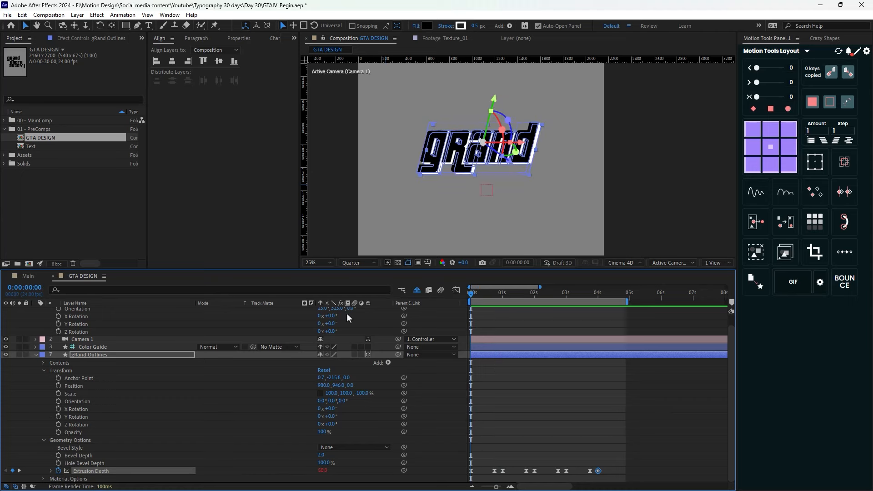
left_click(36, 355)
left_click(36, 311)
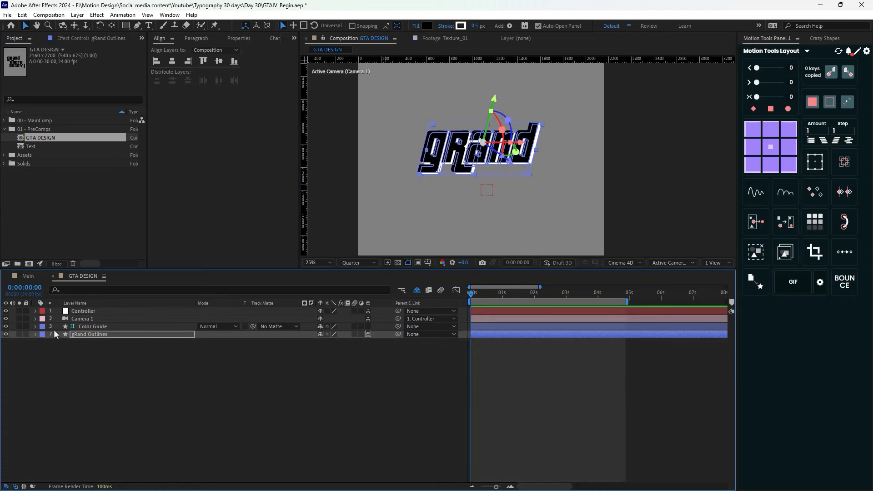
left_click(112, 355)
key("period")
key("period")
key("comma")
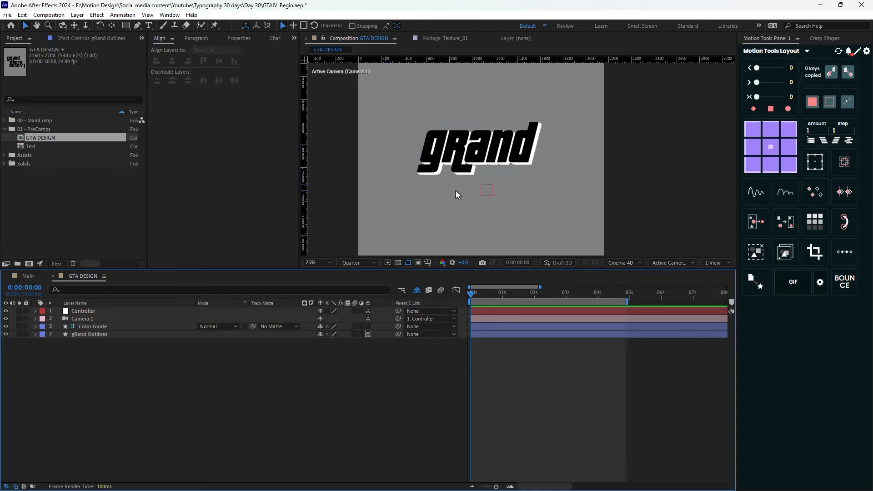
At 0:00:00:18, add a red point light and move it to the right of the lettering, at the composition's edge
left_click_drag(475, 298, 495, 297)
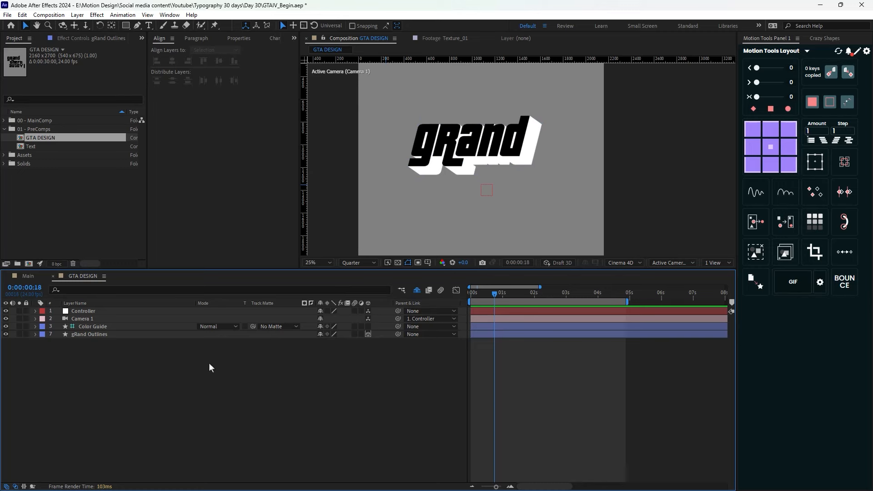
right_click(139, 369)
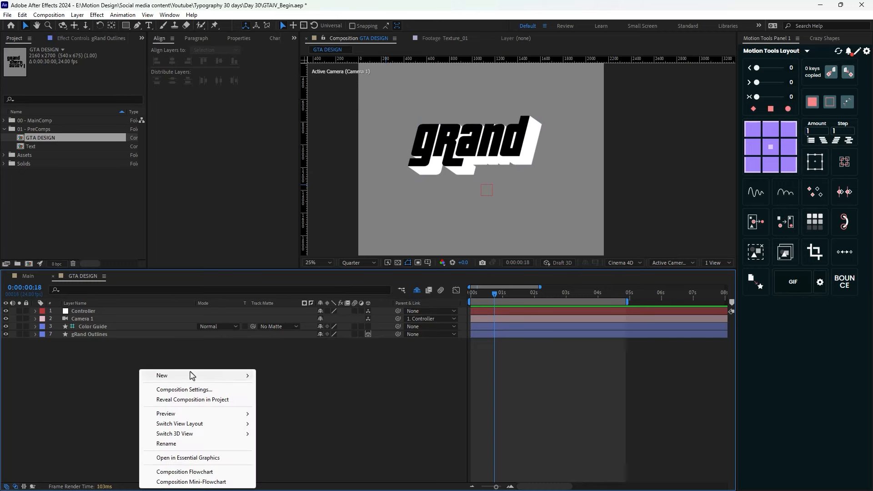
mouse_move(190, 376)
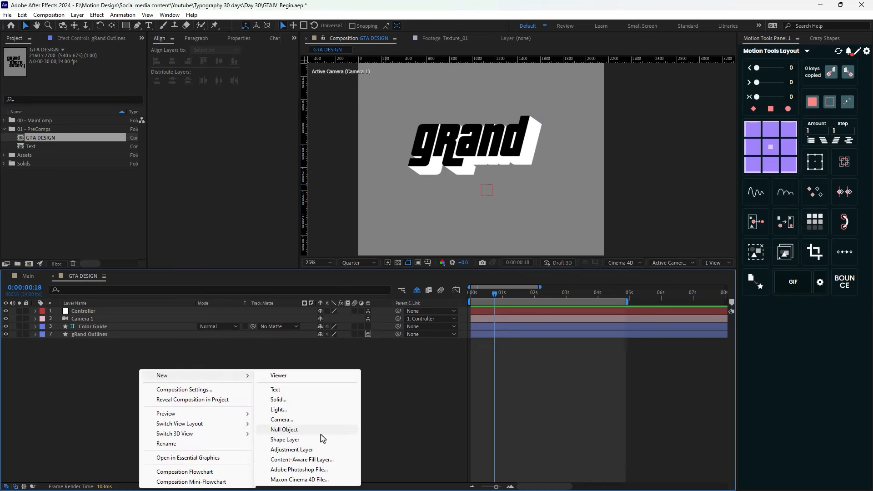
left_click(296, 411)
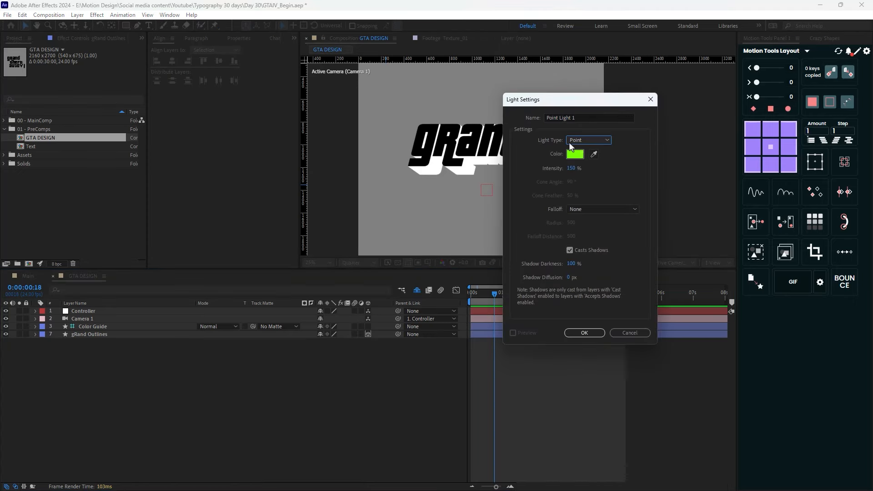
left_click(575, 154)
left_click(585, 333)
left_click_drag(479, 142, 638, 157)
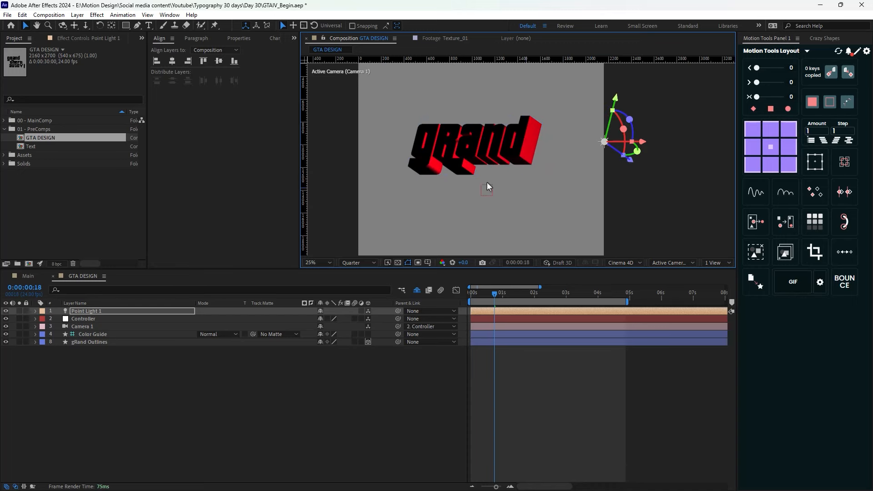
Duplicate Point Light 1 and set the copy's light color to green, 00FF06
key("comma")
key("Return")
key("ctrl+d")
double_click(66, 311)
left_click(575, 154)
left_click(442, 347)
left_click(515, 261)
left_click(575, 154)
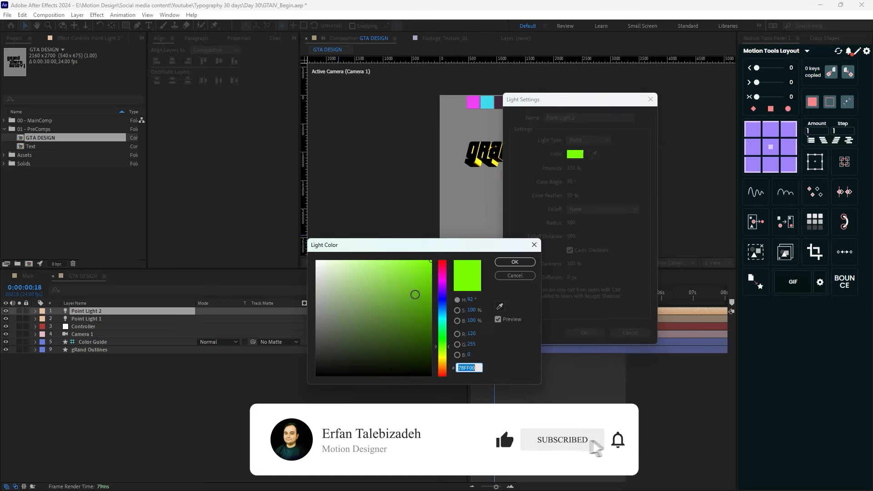
left_click_drag(443, 346, 443, 336)
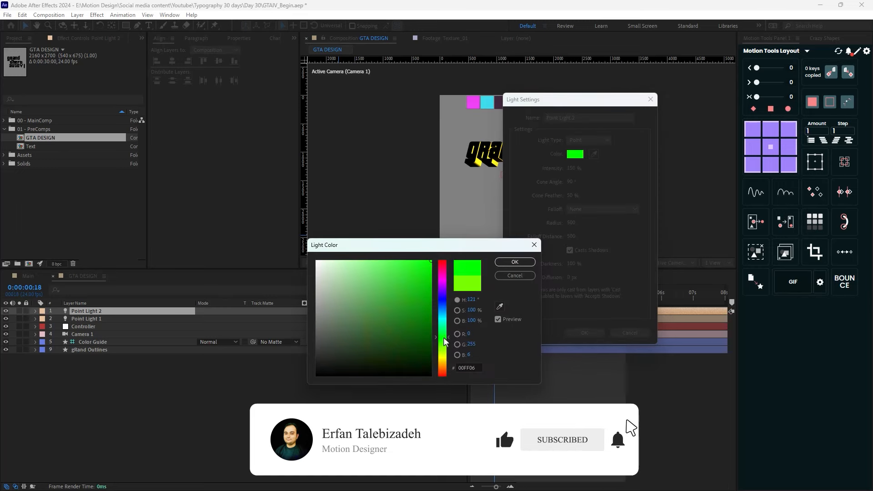
left_click(515, 263)
left_click(583, 333)
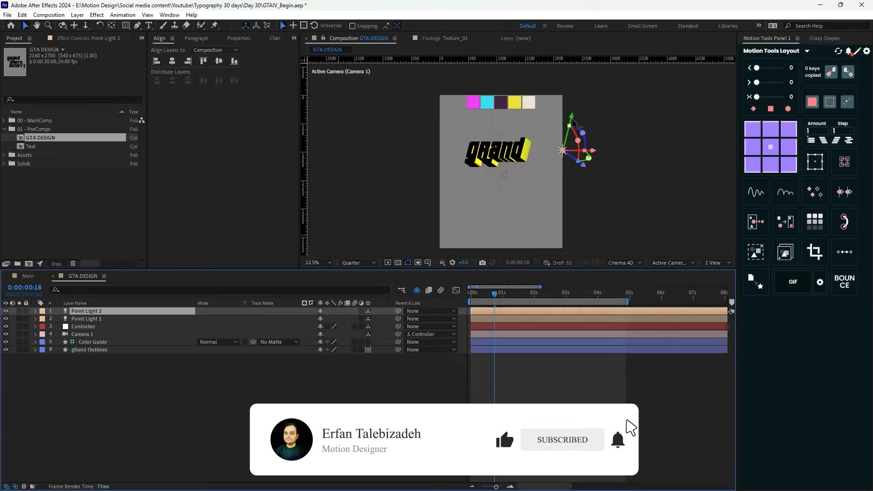
Pre-compose both lights, Controller, Camera 1 and gRand Outlines as "Grand", and place the Color Guide layer above it
left_click_drag(94, 312, 89, 325)
left_click(87, 334, "ctrl")
left_click(103, 350, "ctrl")
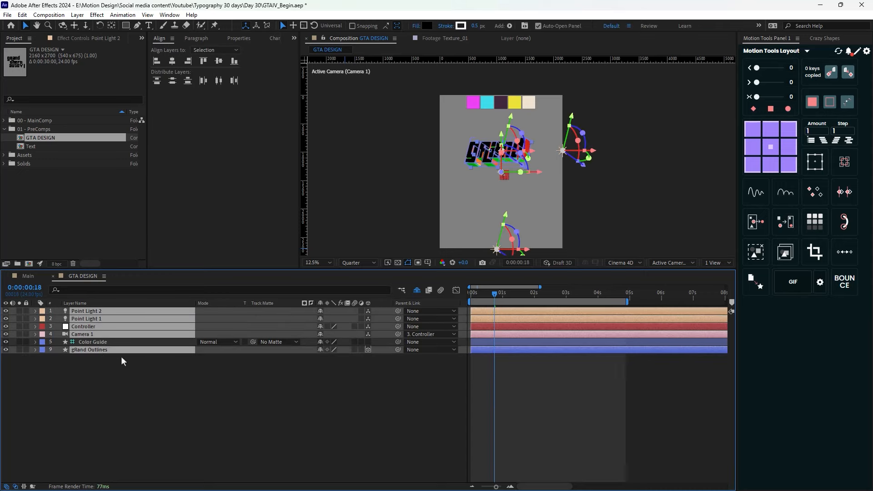
key("ctrl+shift+c")
type("Gran")
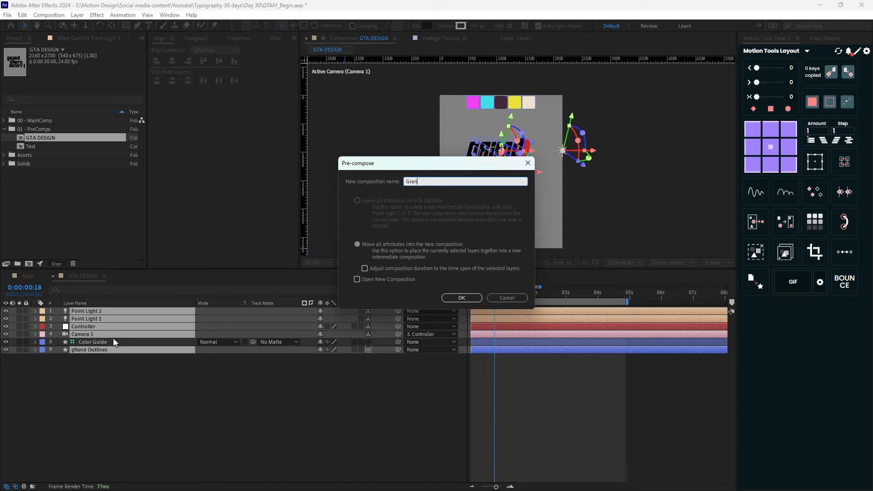
type("d")
key("Return")
left_click_drag(91, 320, 89, 309)
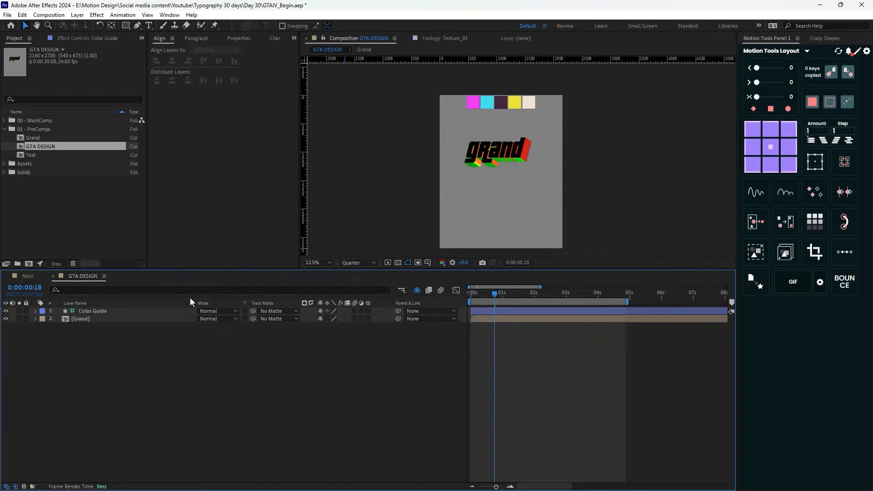
Apply Black & White with Reds -200, Yellows 300 and Greens 300 to Grand, plus Luma Key with threshold 89
left_click(97, 320)
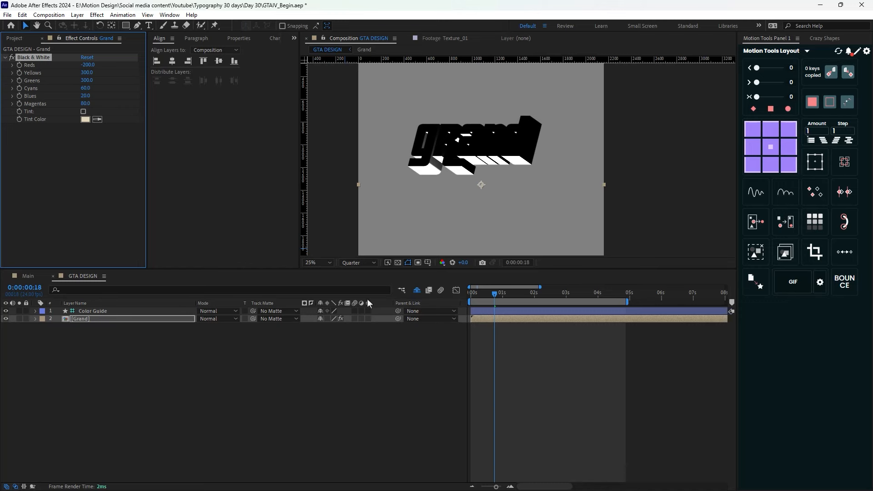
key("ctrl+space")
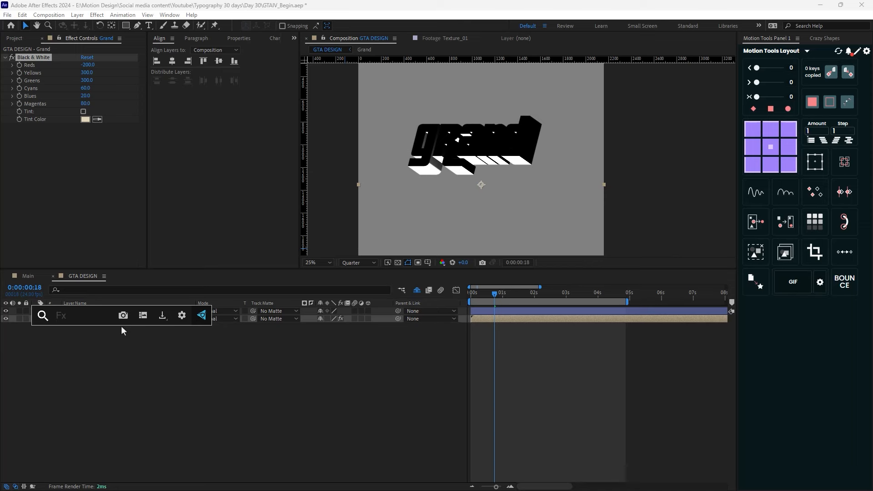
type("luma")
key("Return")
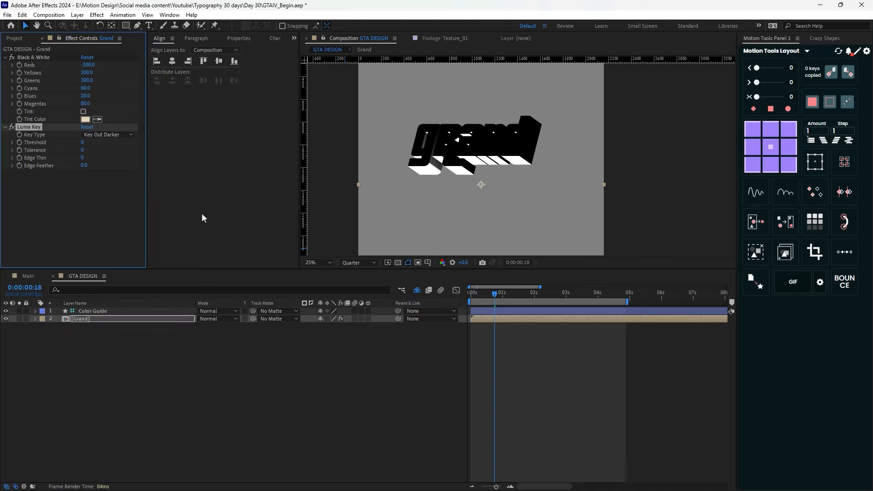
left_click_drag(82, 145, 124, 143)
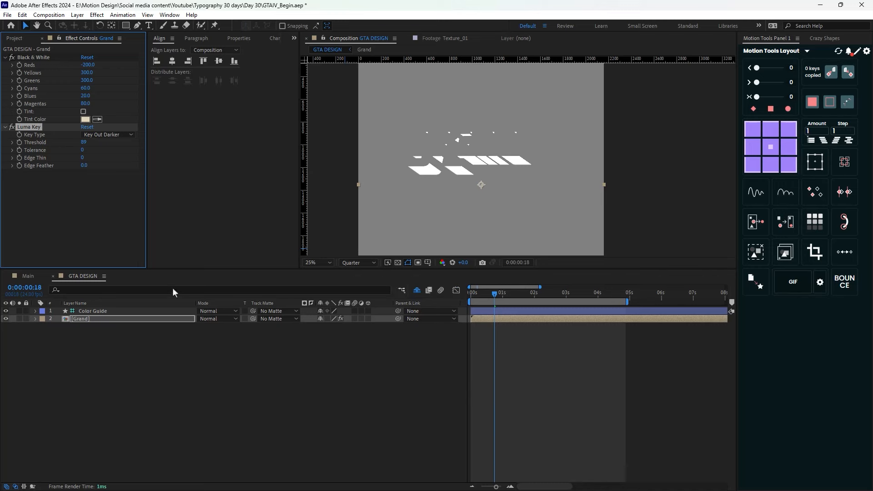
Add a Fill effect to the Grand layer and sample its color from the cyan swatch of the Color Guide
key("ctrl+space")
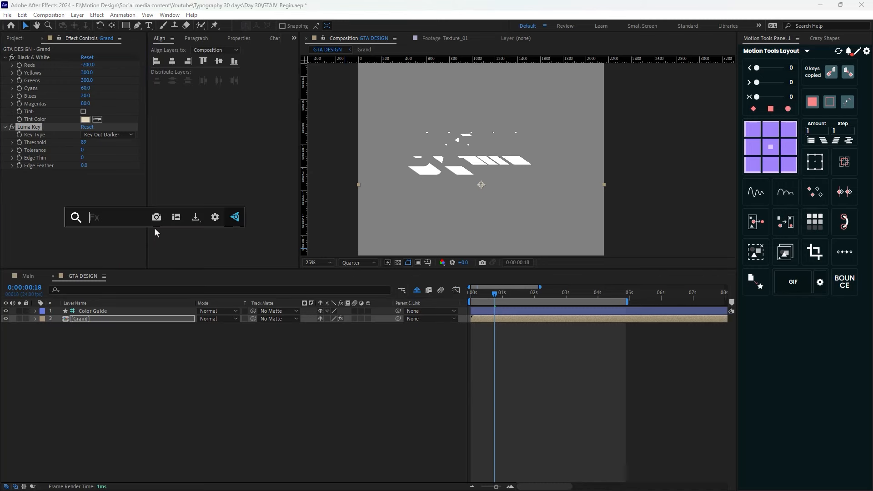
type("fill")
key("Return")
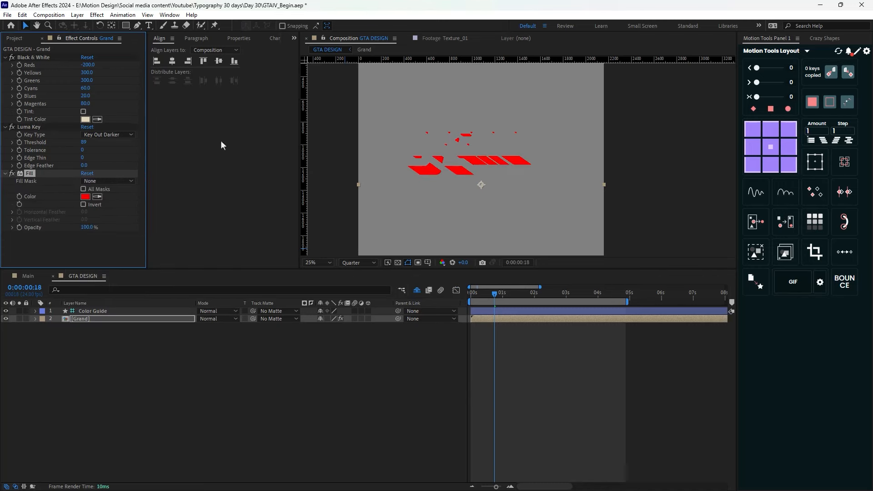
scroll(428, 134, "down", 2)
left_click(97, 197)
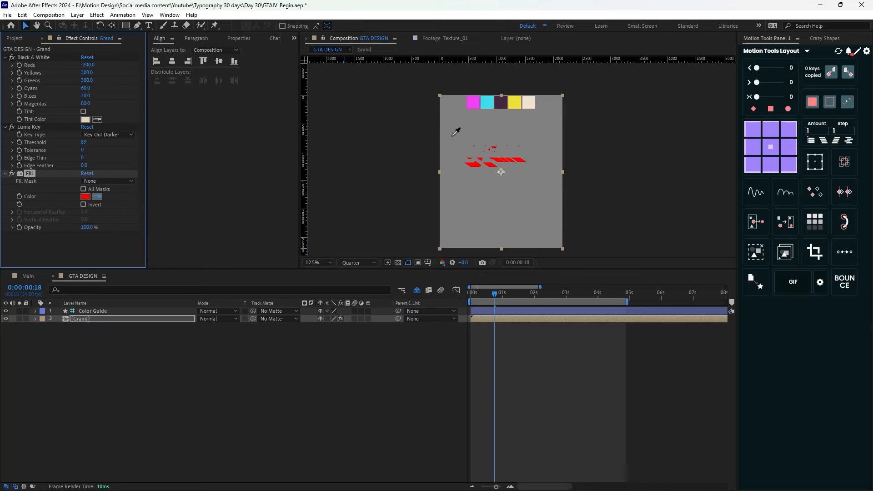
left_click(488, 103)
scroll(497, 194, "up", 4)
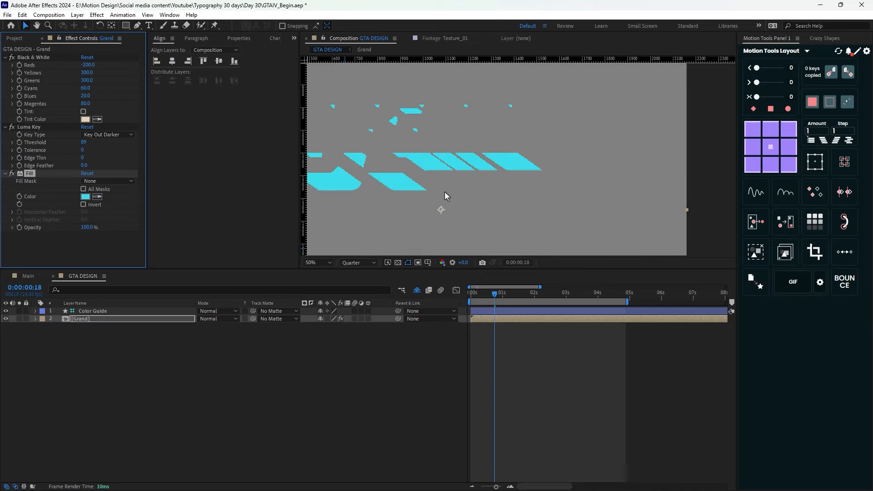
Set the composition preview resolution to Full to inspect the edges of the cyan faces
left_click(358, 263)
left_click(353, 284)
scroll(375, 169, "up", 2)
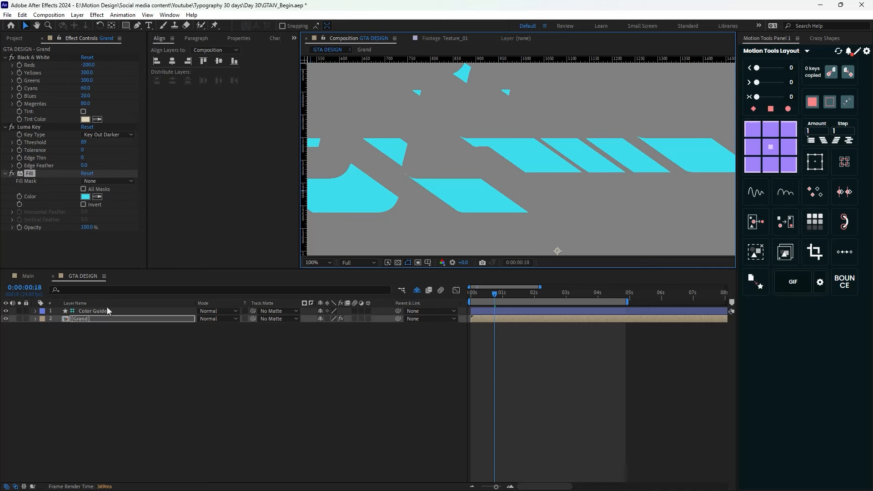
Add a Simple Choker effect to the Grand layer with Choke Matte -2.00
left_click(102, 318)
key("ctrl+space")
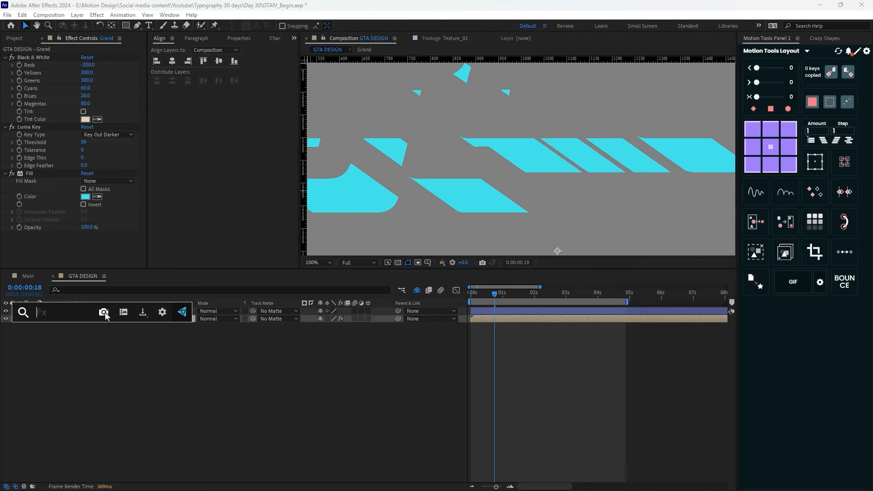
type("sim")
key("Return")
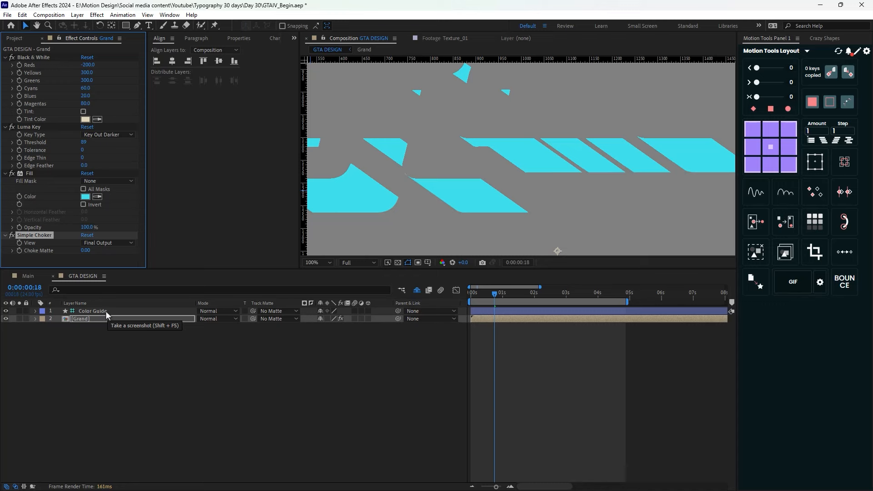
left_click_drag(84, 250, 77, 250)
Add a Gaussian Blur effect to the Grand layer with Blurriness 10
key("ctrl+space")
type("gaussian")
key("Return")
left_click(84, 249)
type("10")
key("Return")
Add Curves to the Grand layer and steepen its Alpha curve to near vertical at the middle, comparing the result without the blur
key("ctrl+space")
type("curv")
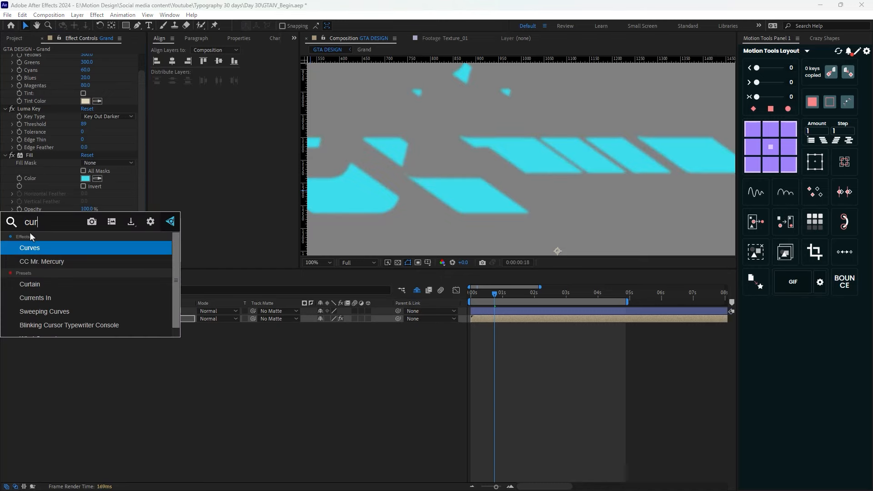
key("Return")
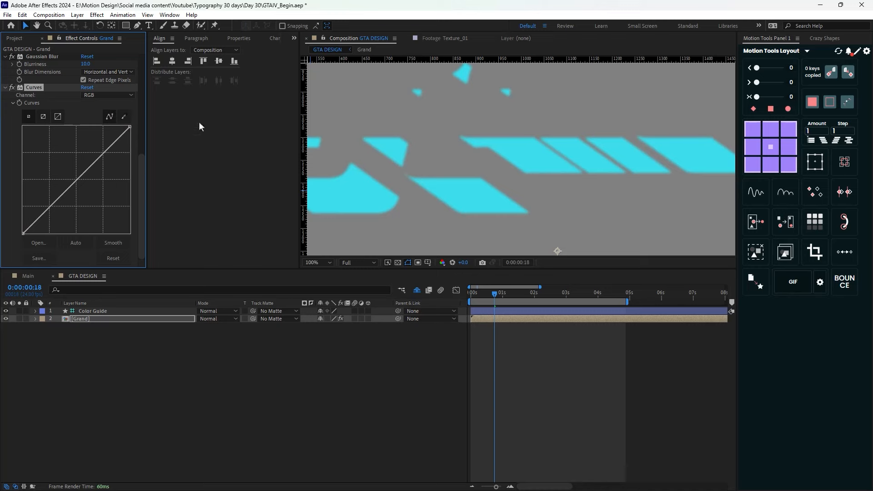
left_click(102, 96)
left_click(106, 144)
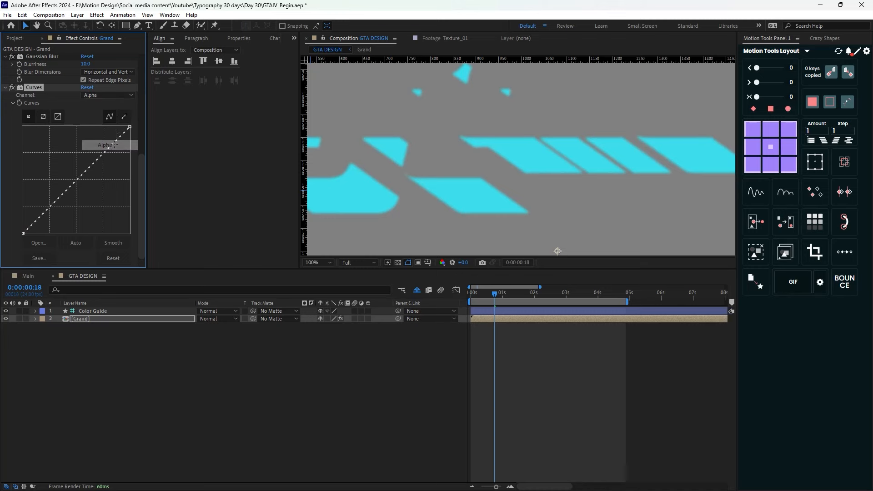
left_click_drag(129, 127, 77, 129)
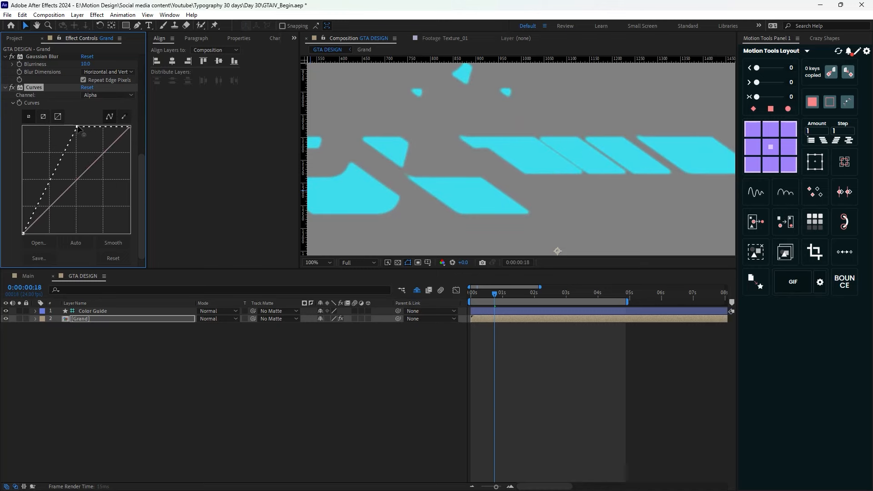
left_click_drag(23, 233, 75, 234)
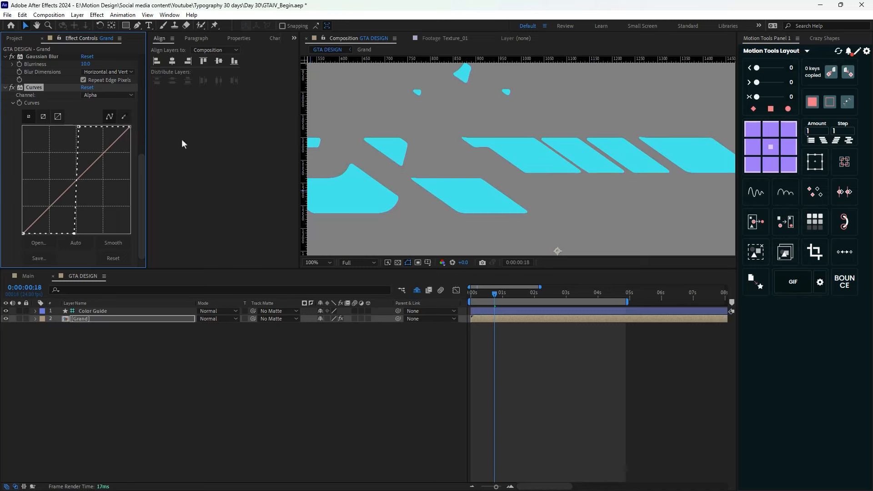
left_click(11, 57)
left_click(12, 56)
scroll(522, 159, "down", 3)
Duplicate the Grand layer and sample the copy's Fill color from the dark purple swatch of the Color Guide
left_click(89, 319)
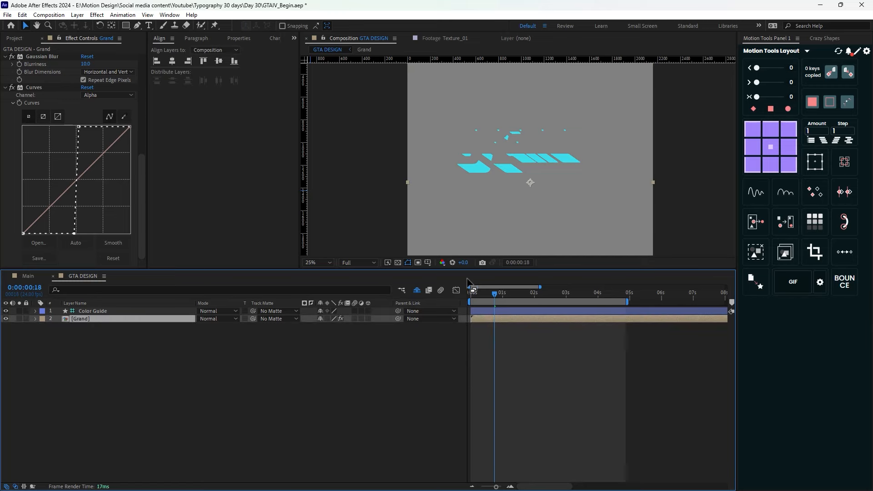
key("ctrl+d")
scroll(55, 187, "down", 3)
key("h")
left_click_drag(464, 130, 447, 194)
key("v")
left_click(97, 135)
left_click(511, 107)
Set the purple copy's Black & White to Reds 200, Yellows -200 and Greens -200, and its Luma Key threshold to 125
scroll(76, 124, "up", 3)
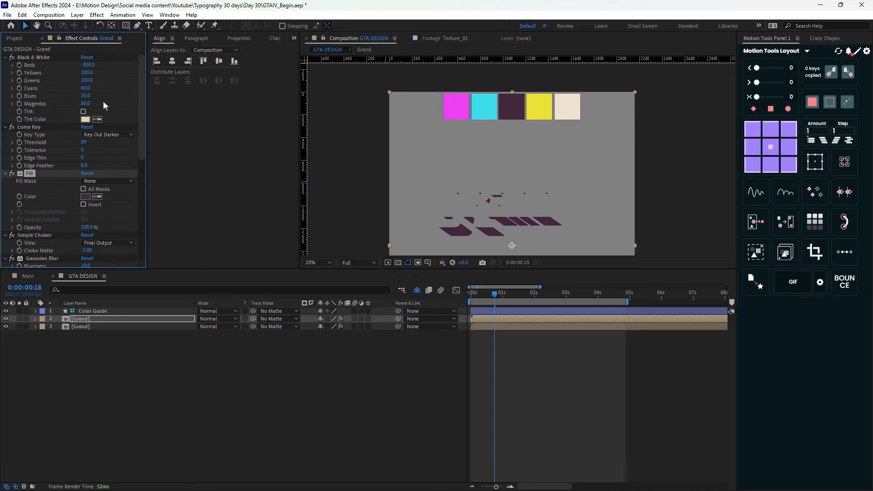
left_click_drag(88, 66, 275, 73)
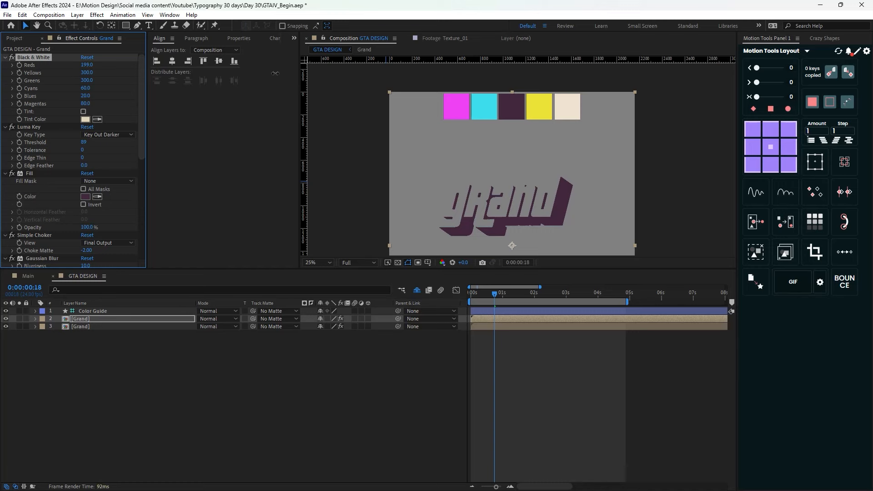
left_click(87, 72)
type("50")
key("Return")
left_click_drag(85, 73, 1, 74)
left_click_drag(86, 80, 1, 80)
left_click_drag(87, 73, 77, 73)
scroll(466, 213, "up", 2)
left_click_drag(466, 213, 453, 94)
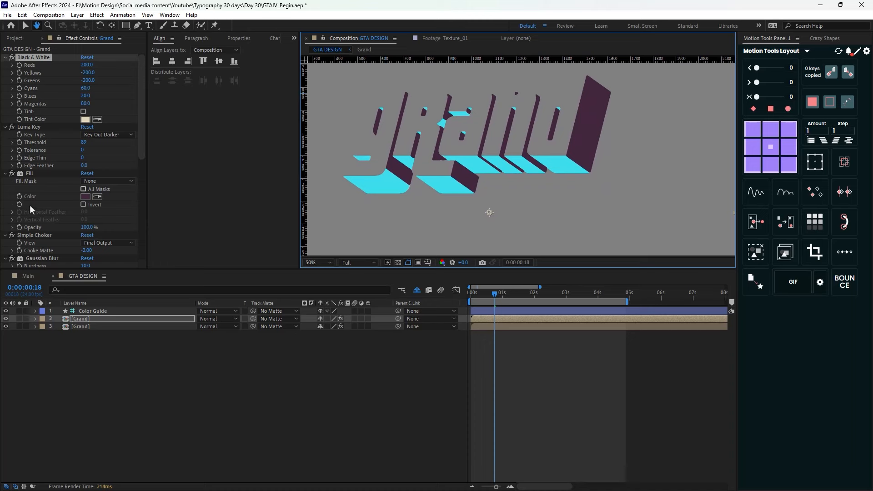
left_click_drag(84, 143, 100, 143)
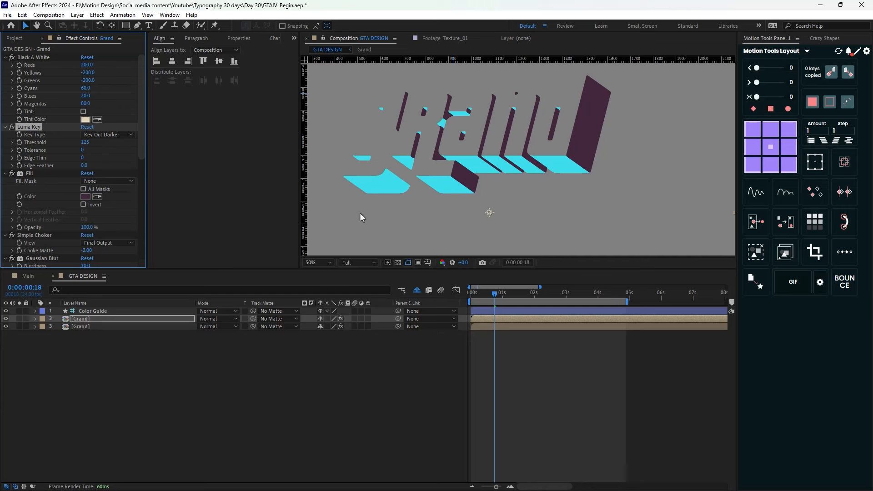
key("comma")
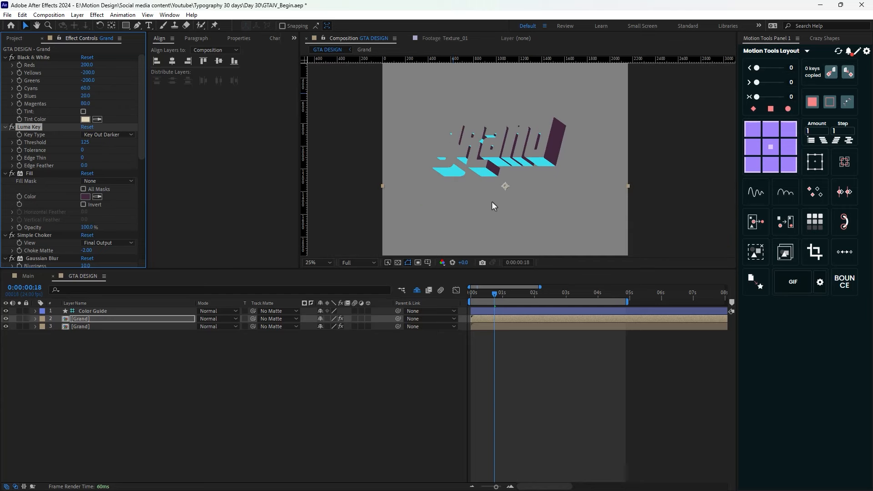
Duplicate the purple Grand layer, remove its Black & White effect and sample its Fill color from the cream swatch
left_click(80, 319)
key("ctrl+d")
left_click(34, 57)
key("Delete")
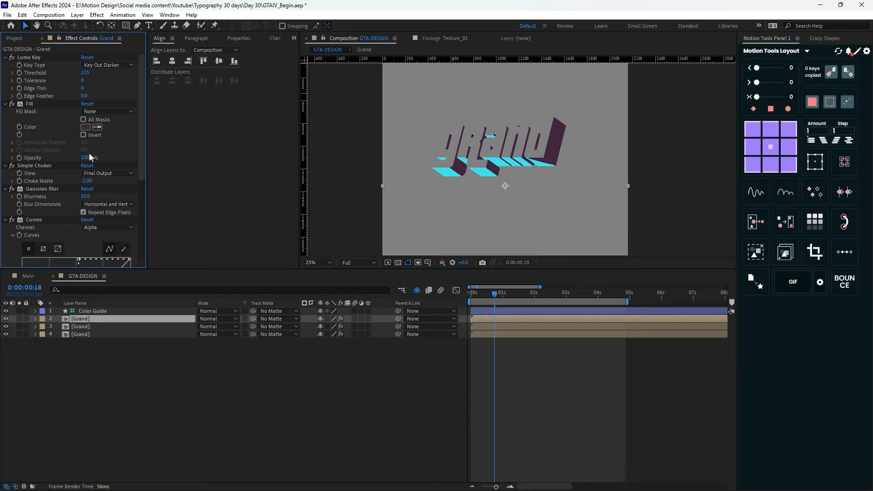
key("comma")
left_click(97, 127)
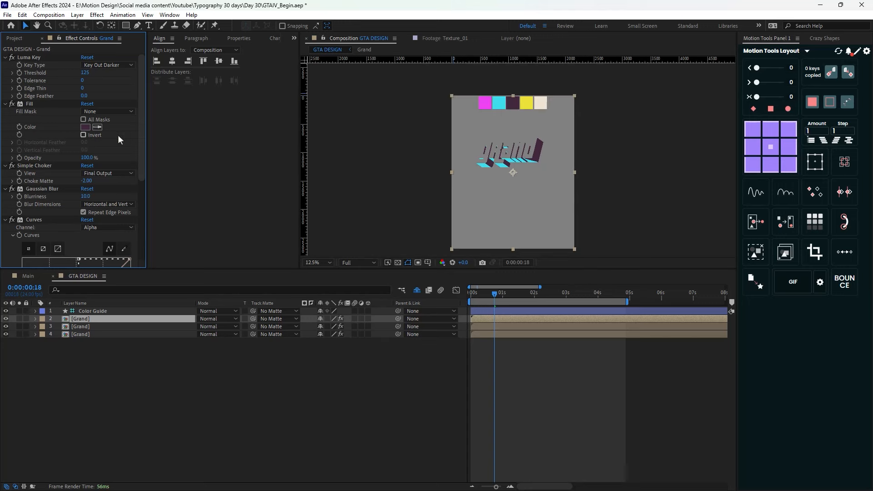
left_click(542, 104)
key("period")
key("period")
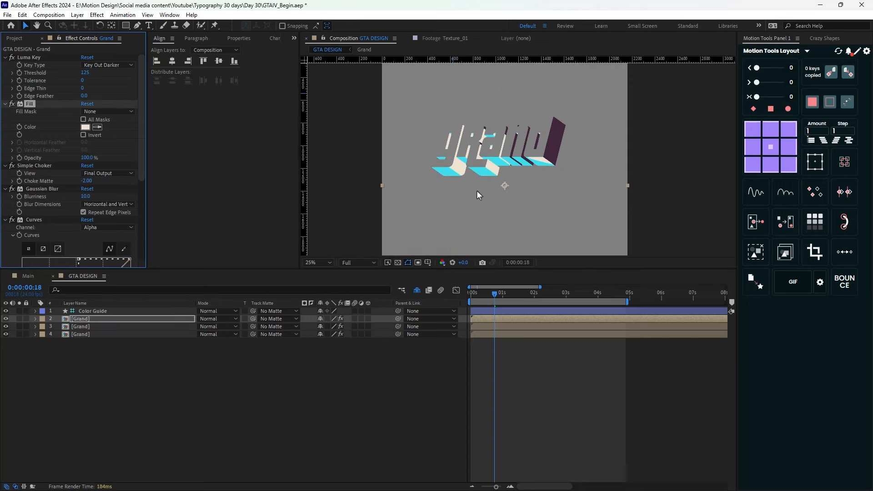
Set the cream Grand layer's Luma Key to Key Out Brighter with threshold 5, isolating the front faces
left_click(107, 65)
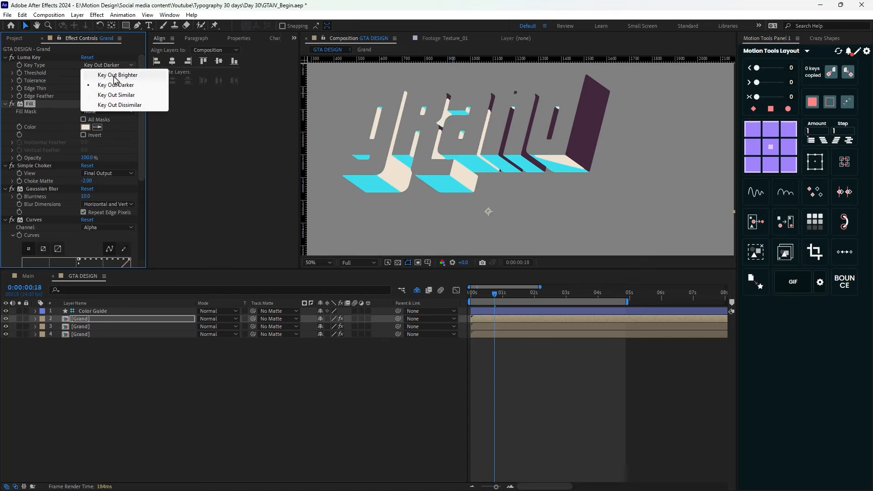
left_click(115, 75)
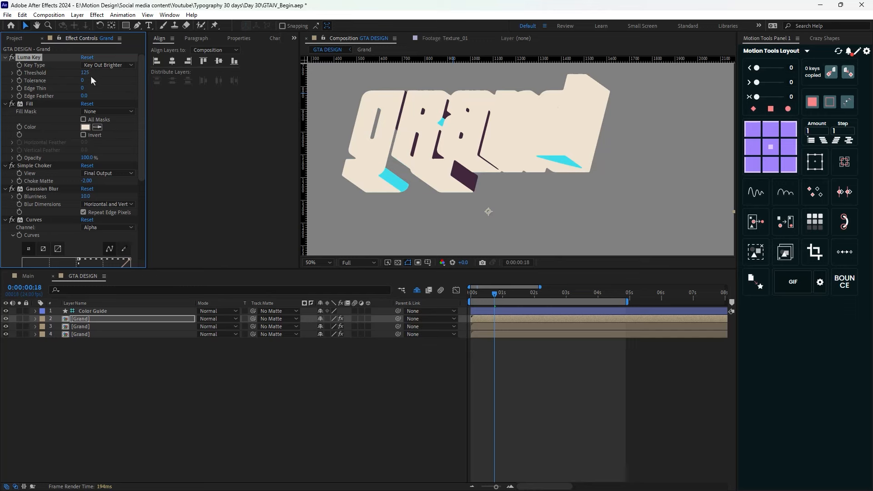
left_click_drag(86, 75, 27, 83)
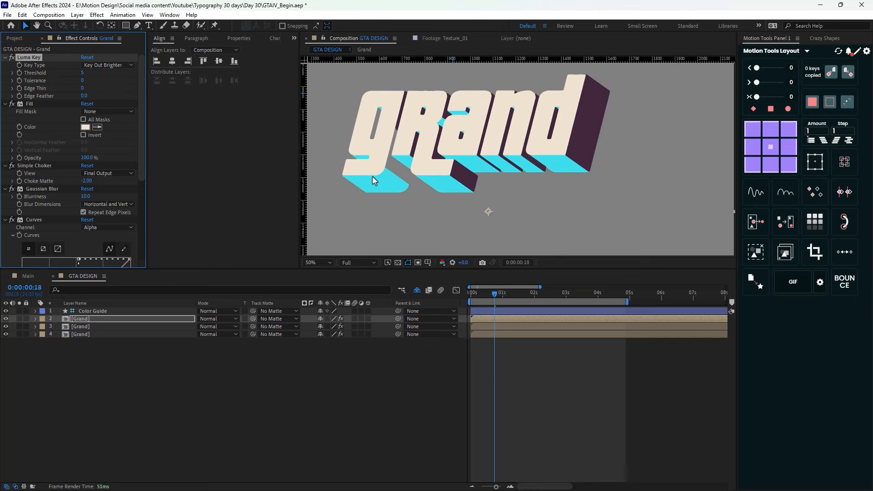
scroll(689, 200, "down", 2)
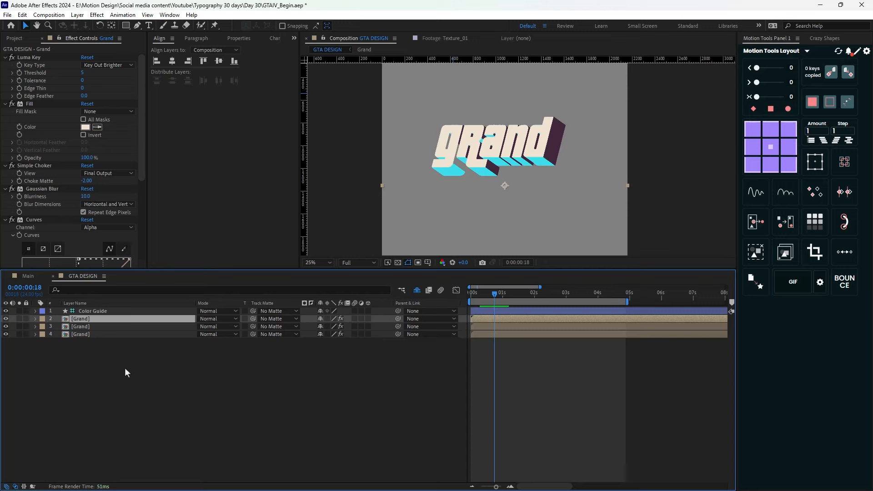
Duplicate the cream Grand layer and remove the Gaussian Blur and Curves effects from the copy
key("ctrl+d")
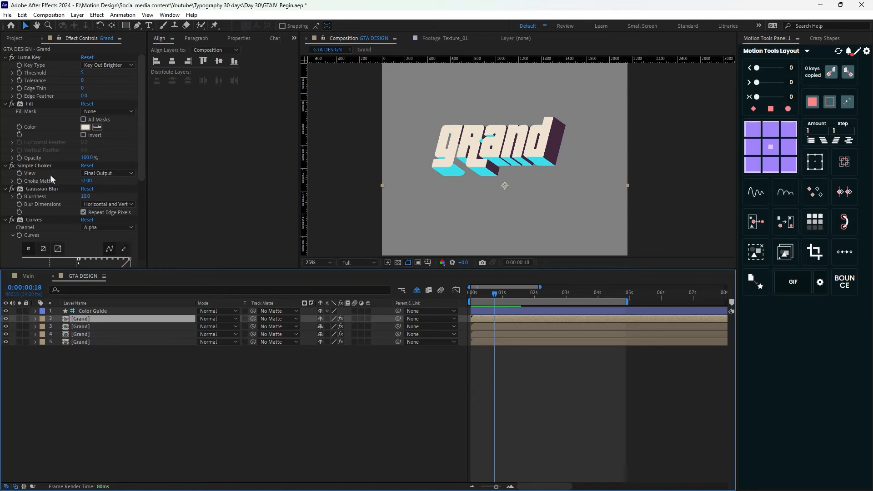
left_click(47, 190)
key("Delete")
left_click(42, 189)
key("Delete")
Create a new solid named "Mask"
key("ctrl+y")
type("Mask")
key("Return")
Apply a Gradient Ramp effect to the Mask solid and move its start of ramp down to about 1080, 552
scroll(521, 159, "down", 1)
key("ctrl+space")
type("grad")
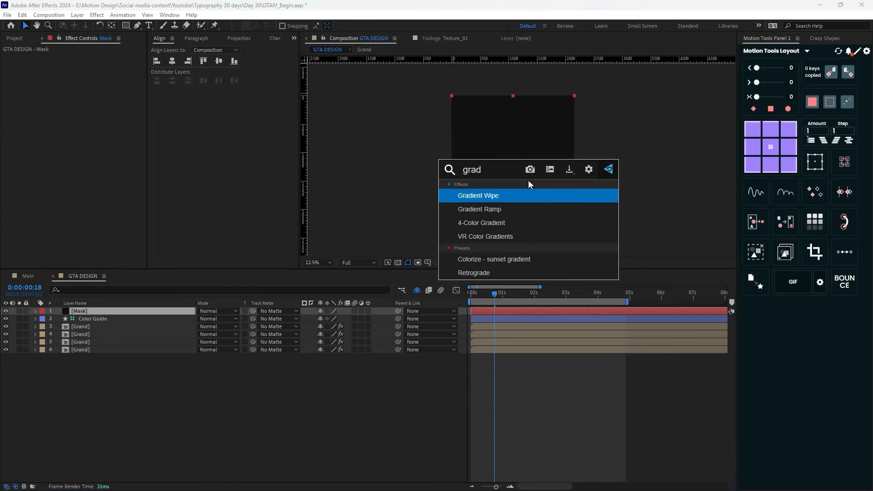
key("Down")
key("Return")
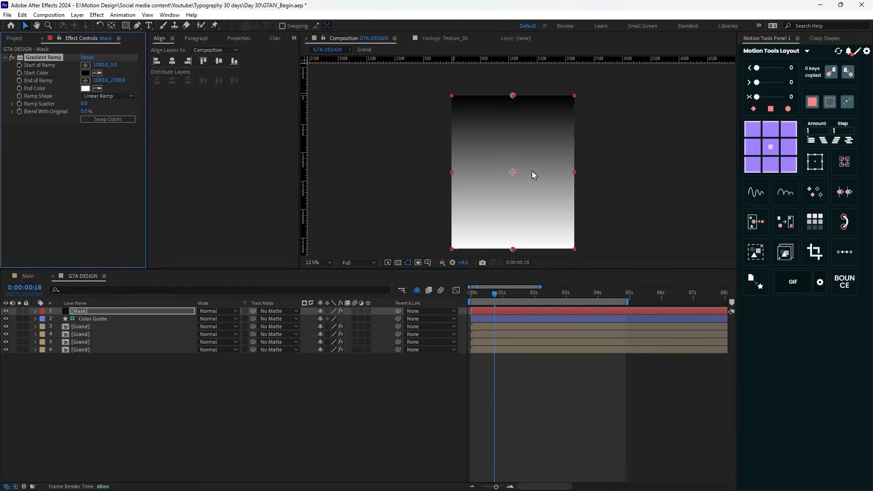
left_click_drag(513, 94, 514, 125)
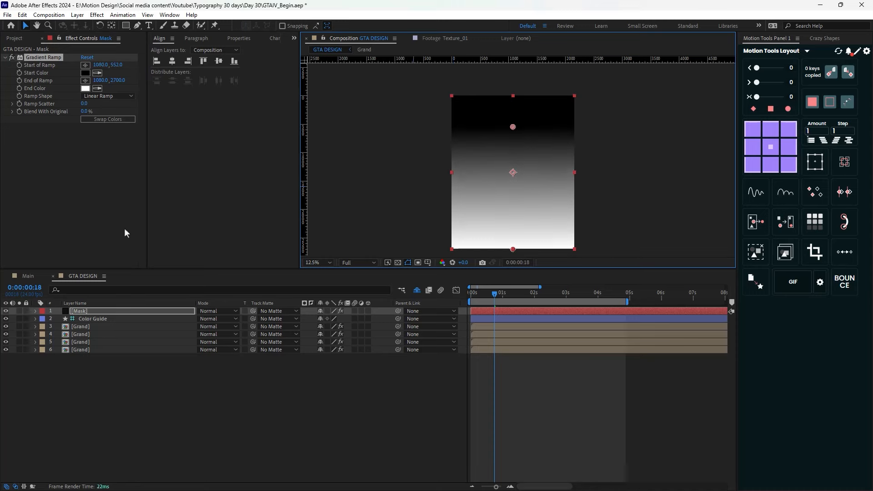
Apply Colorama to the Mask solid and change the topmost Output Cycle color to black
key("ctrl+space")
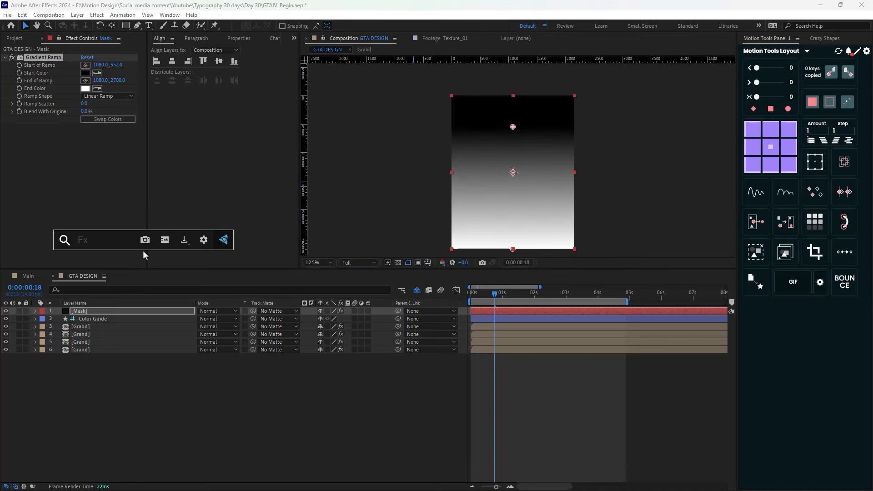
type("col")
key("Return")
left_click(12, 143)
double_click(81, 164)
left_click(316, 376)
left_click(515, 262)
Change Colorama's bottommost color and its magenta and yellow Output Cycle colors to white
double_click(81, 224)
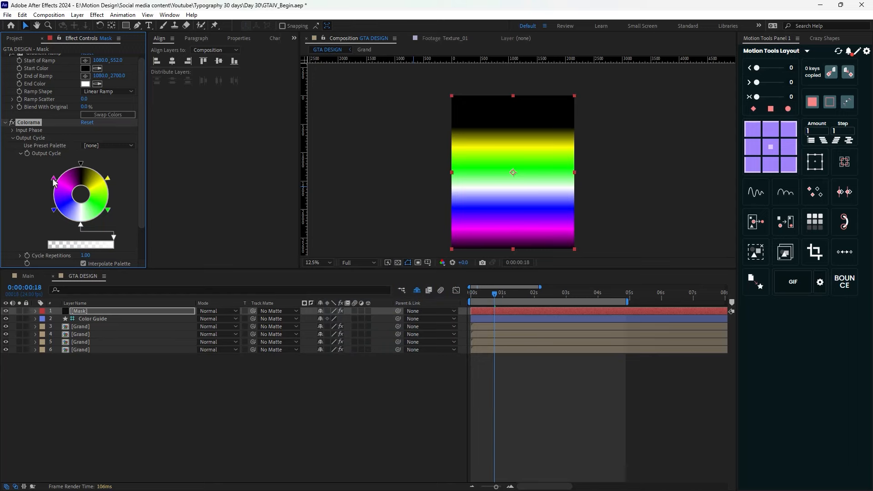
double_click(53, 178)
left_click_drag(321, 265, 304, 254)
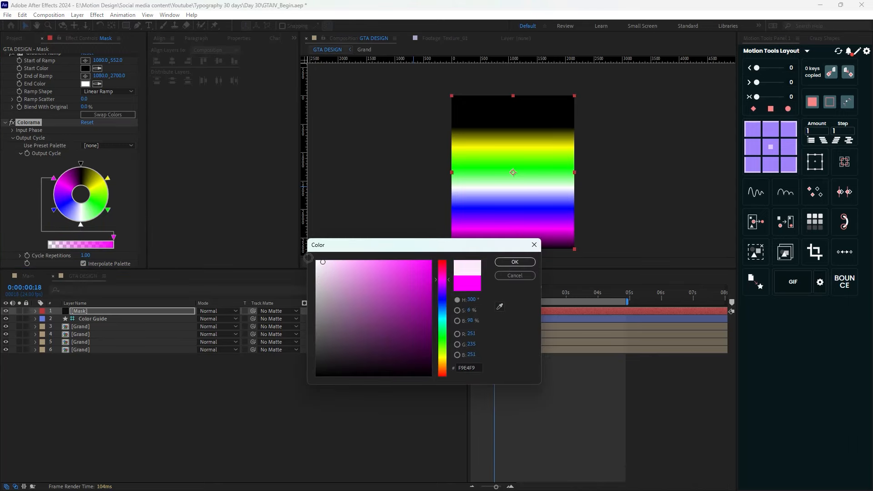
left_click(515, 261)
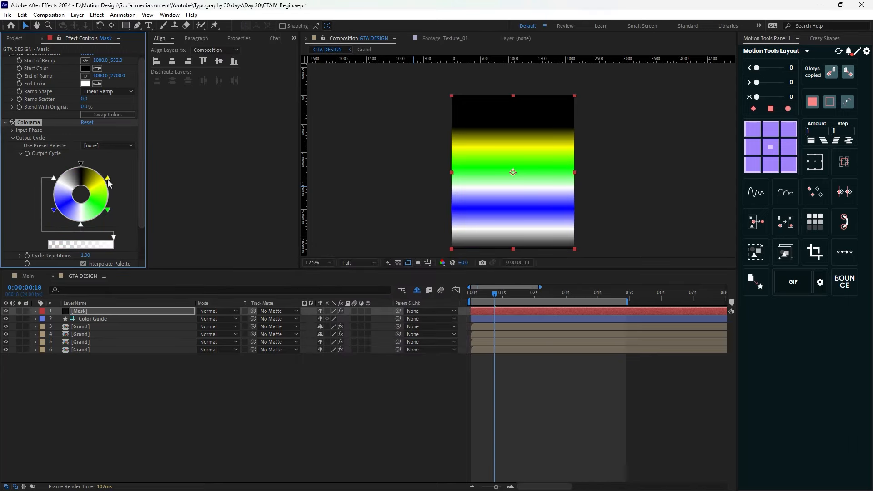
double_click(108, 178)
left_click_drag(321, 265, 304, 254)
left_click(515, 262)
Change Colorama's blue and green Output Cycle colors to black and set Cycle Repetitions to 10
double_click(54, 210)
left_click(507, 264)
double_click(108, 210)
left_click_drag(321, 371, 293, 397)
left_click(499, 265)
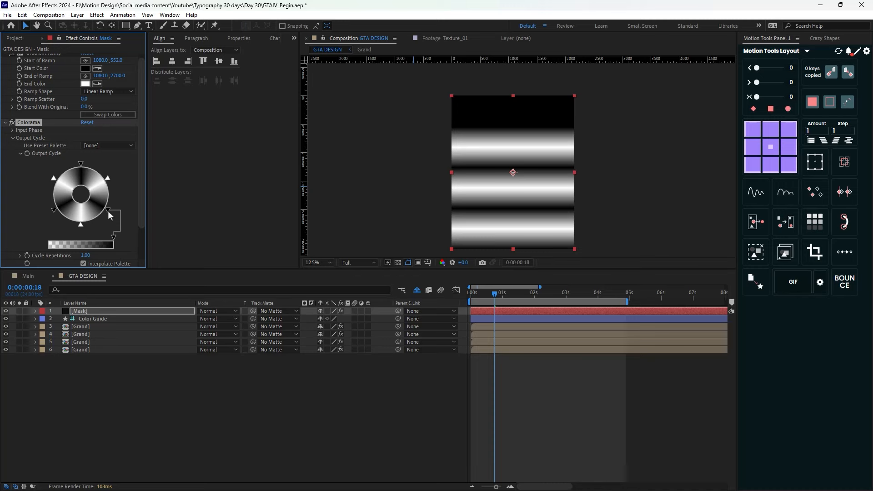
scroll(109, 216, "down", 2)
left_click_drag(85, 216, 126, 217)
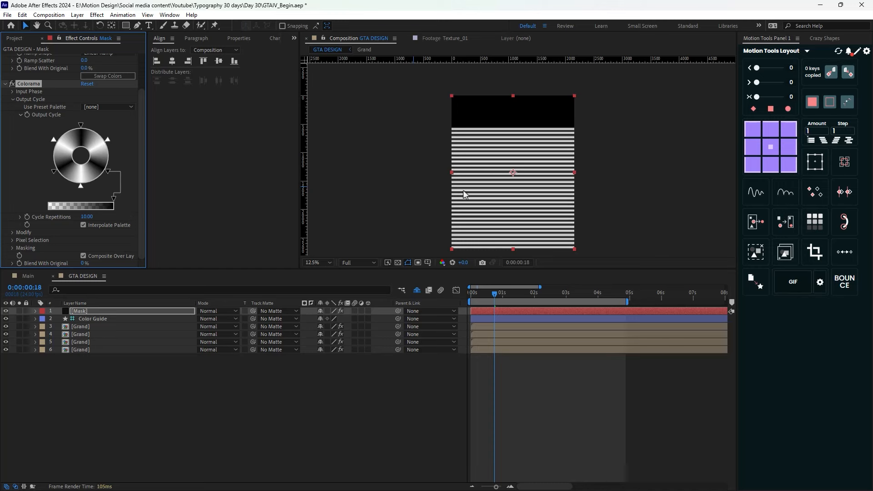
Duplicate Mask's Gradient Ramp, place the copy below Colorama and set its Blend With Original to 51%
scroll(27, 91, "up", 2)
left_click(34, 58)
key("ctrl+d")
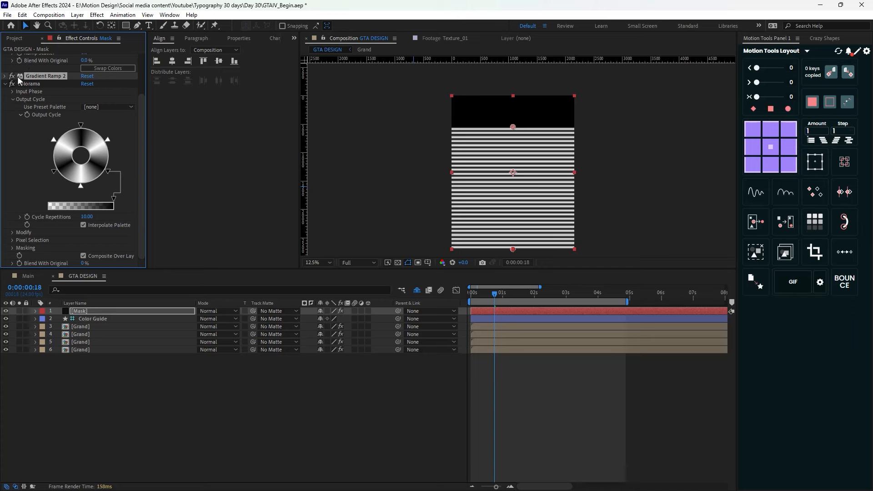
scroll(18, 93, "up", 2)
key("Delete")
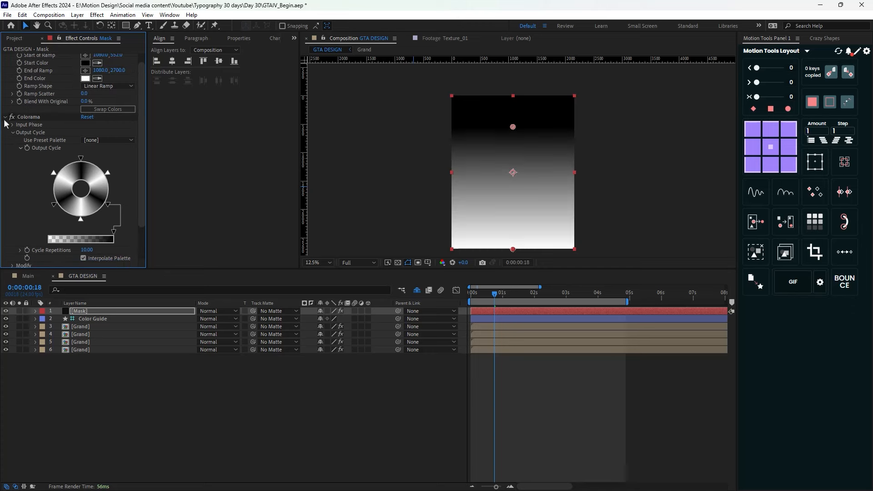
left_click(6, 117)
key("ctrl+z")
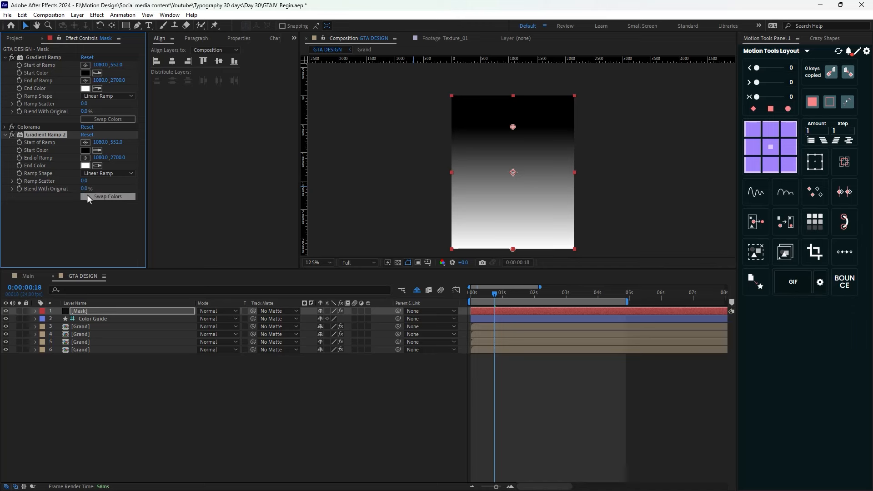
left_click_drag(85, 189, 80, 212)
Add Posterize at level 2 to Mask and move the second Gradient Ramp's start to 1080, 840
key("ctrl+space")
type("post")
key("Return")
left_click_drag(118, 142, 134, 142)
Apply a Luma Key effect to the Mask layer
key("ctrl+space")
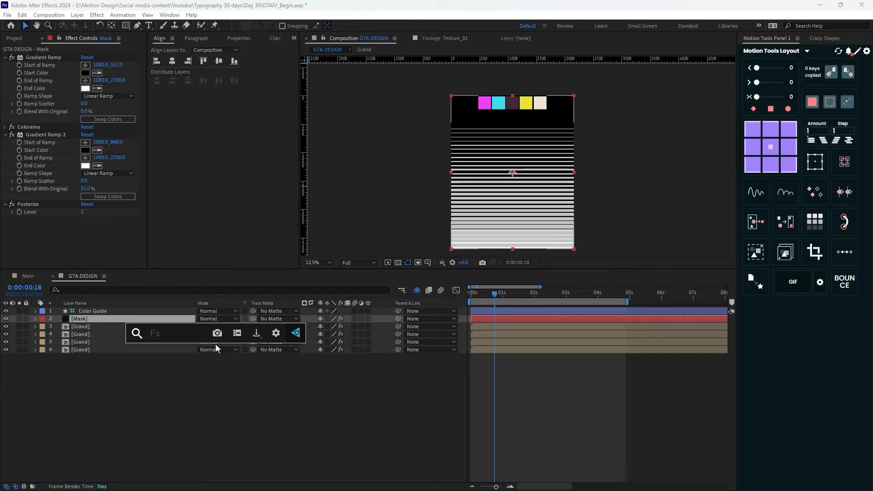
type("lu")
key("Return")
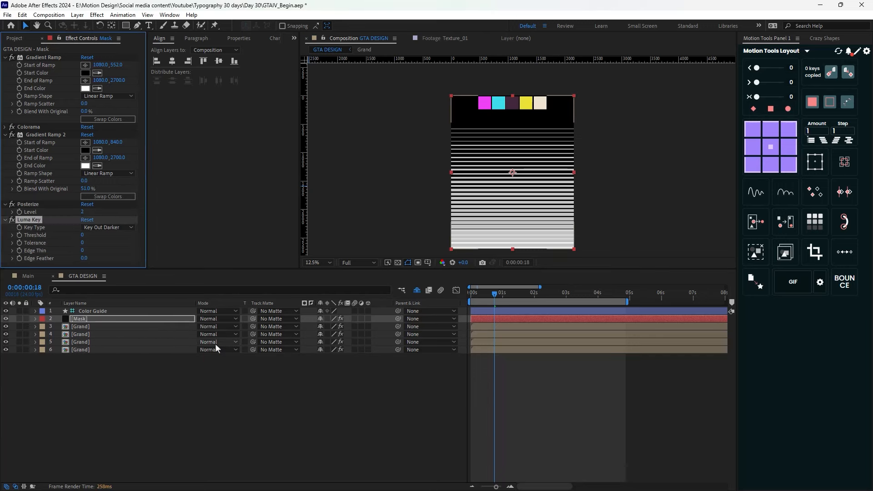
Set Mask's Luma Key to Key Out Brighter with a threshold of 161
left_click(117, 227)
left_click(110, 233)
left_click_drag(82, 236, 202, 239)
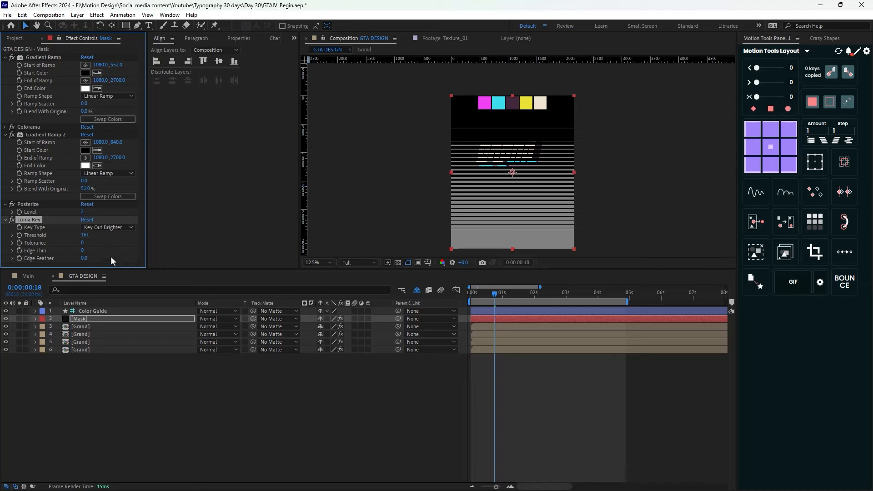
Add a Fill effect to Mask and sample its color from the magenta color guide swatch
key("ctrl+space")
type("fill")
key("Return")
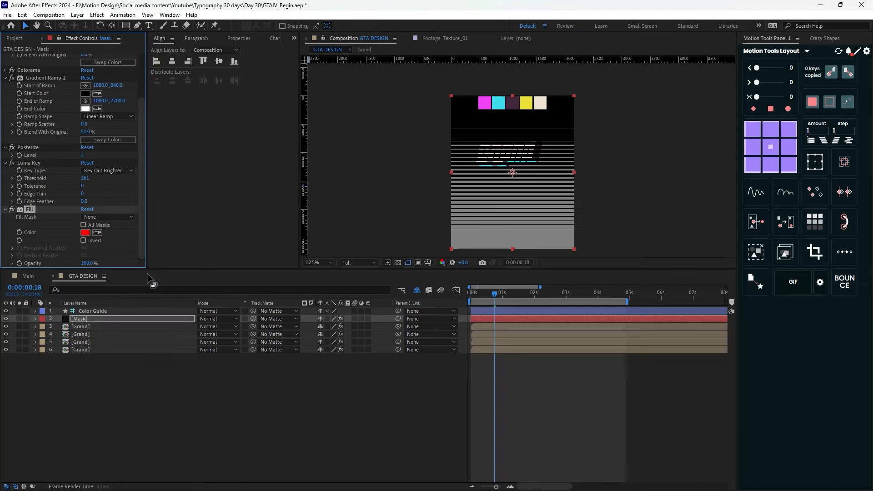
left_click(97, 233)
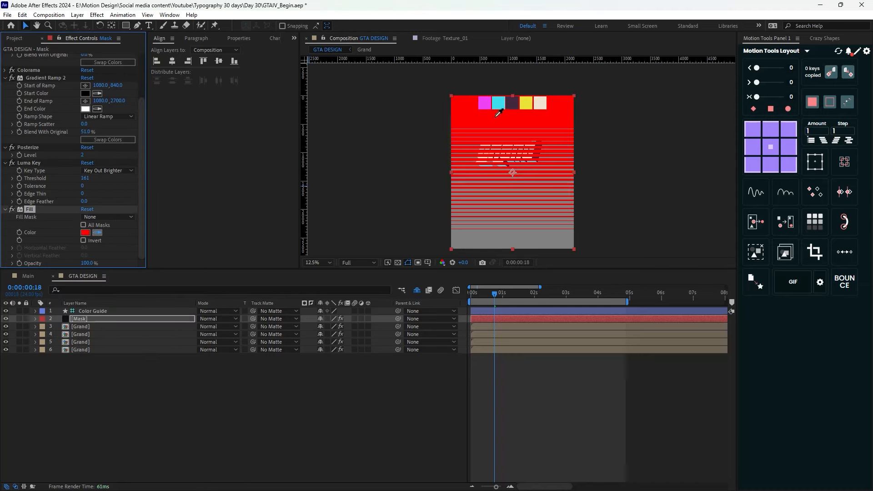
left_click(485, 101)
Use the top Grand layer as Mask's track matte and set that Grand layer's Choke Matte to 30.10
left_click(97, 319)
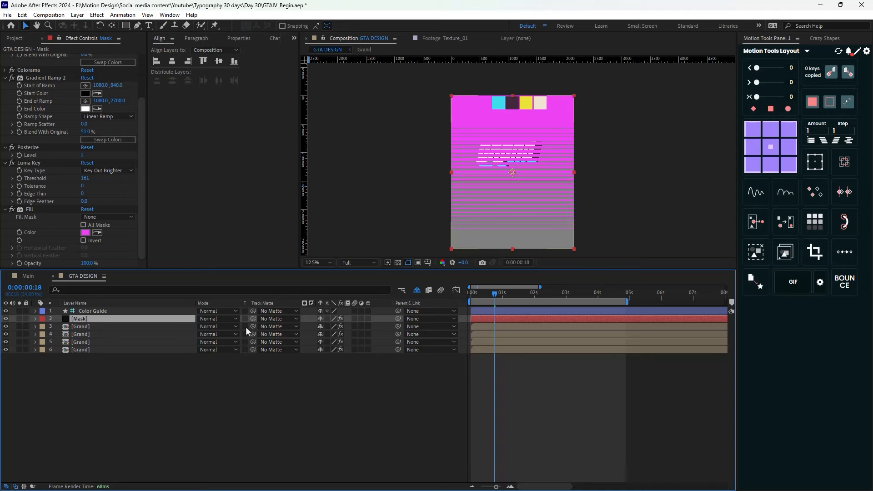
left_click_drag(252, 319, 94, 326)
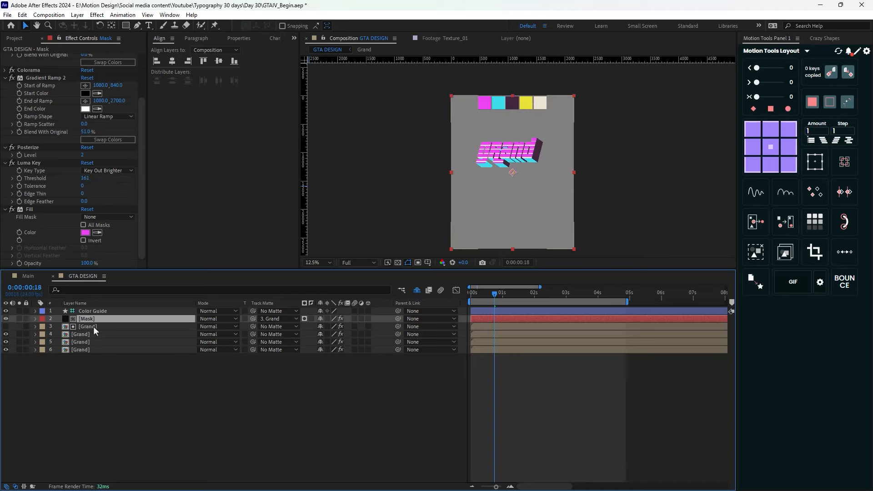
key("period")
left_click_drag(87, 127, 240, 137)
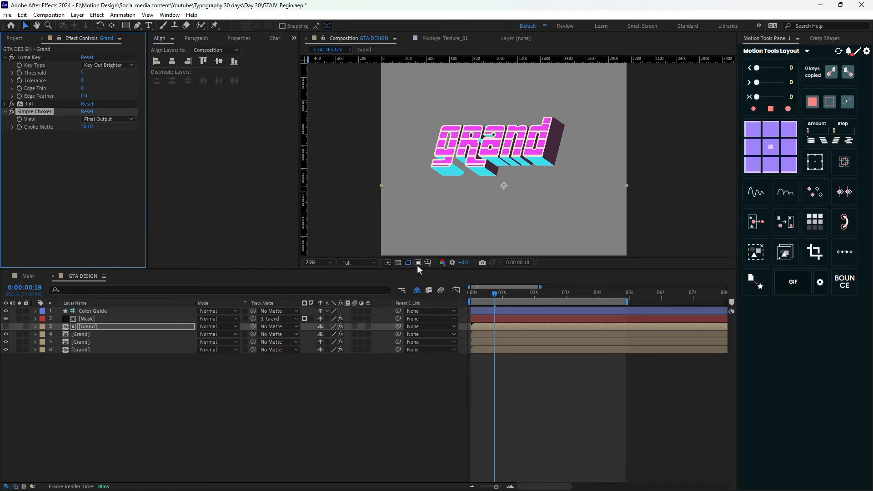
Set the blending mode of the Grand matte layer to Darken
left_click(231, 327)
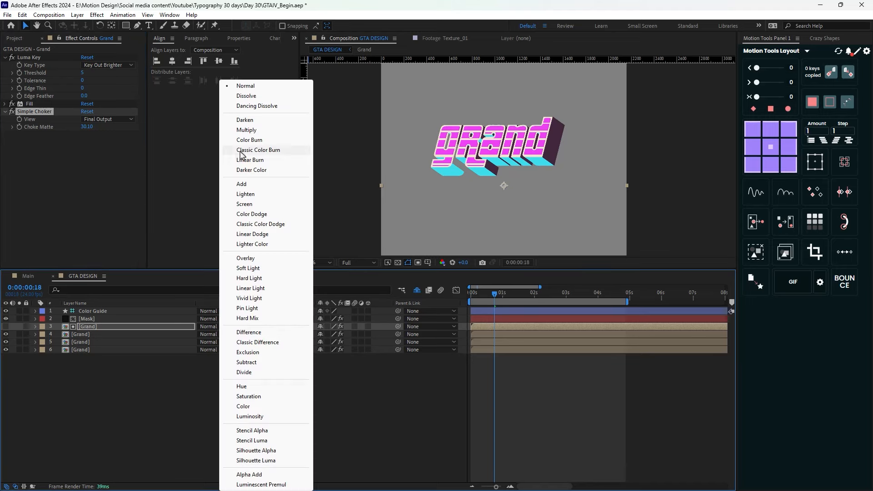
left_click(248, 120)
left_click(218, 326)
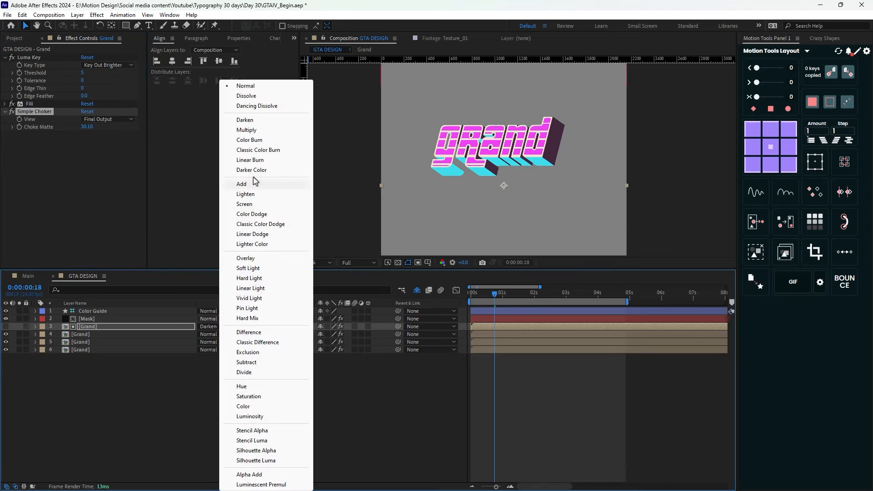
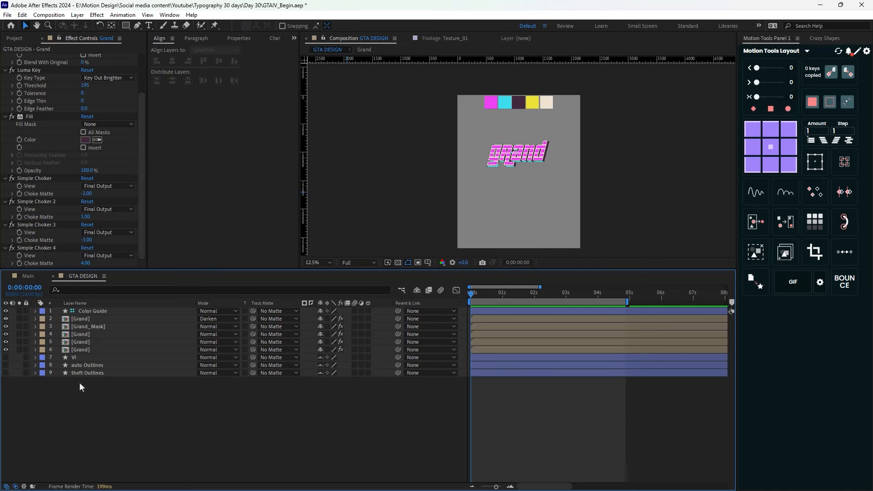
Make the theft Outlines layer visible and move it directly beneath the Color Guide layer
left_click(86, 372)
left_click(5, 373)
left_click_drag(100, 372, 94, 314)
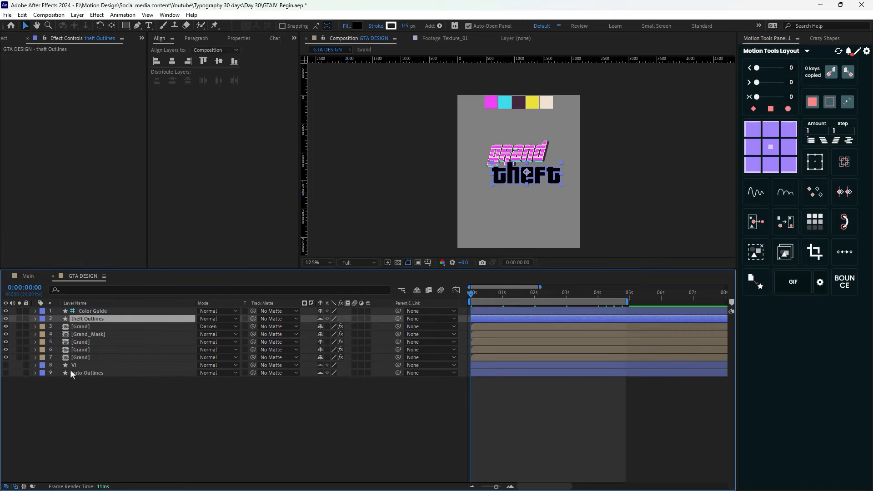
Pre-compose theft Outlines with its camera, controller and point lights as Theft, and duplicate the Theft layer three times
key("ctrl+shift+c")
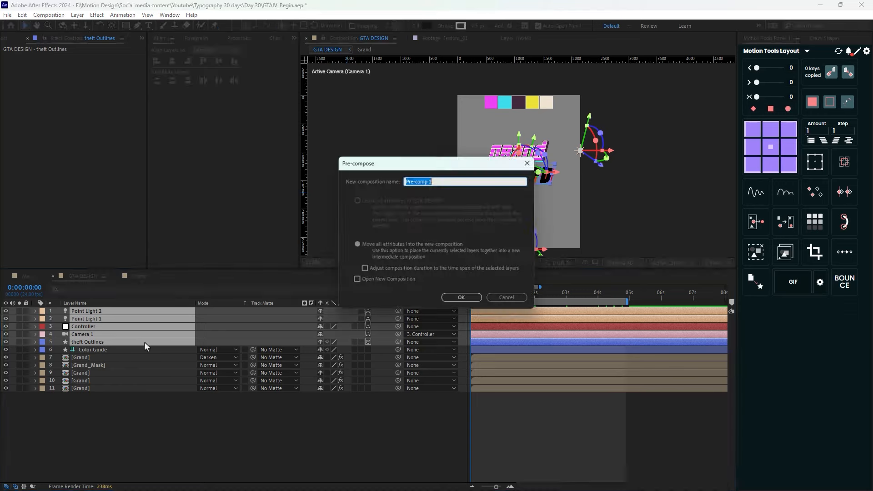
type("Theft")
key("Return")
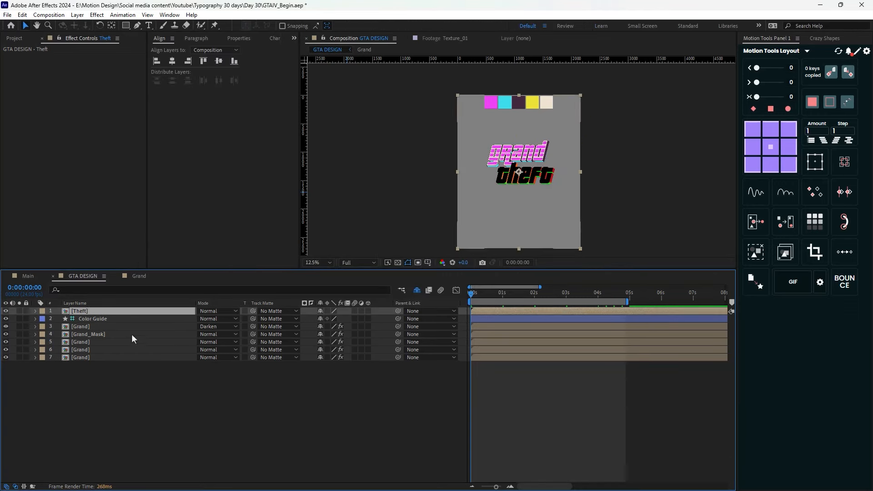
key("ctrl+d")
key("ctrl+d")
key("ctrl+d")
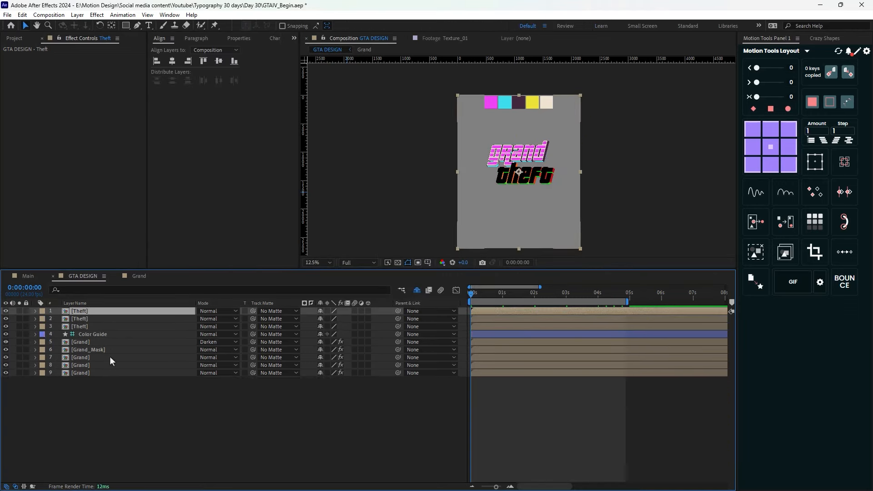
Copy all effects from the bottommost Grand layer onto the bottommost Theft layer
left_click(89, 336)
left_click(98, 381)
left_click(4, 57)
left_click(5, 65)
left_click(4, 73)
left_click(4, 81)
left_click(4, 88)
left_click(4, 96)
left_click(48, 88)
key("ctrl+a")
key("ctrl+c")
left_click(85, 335)
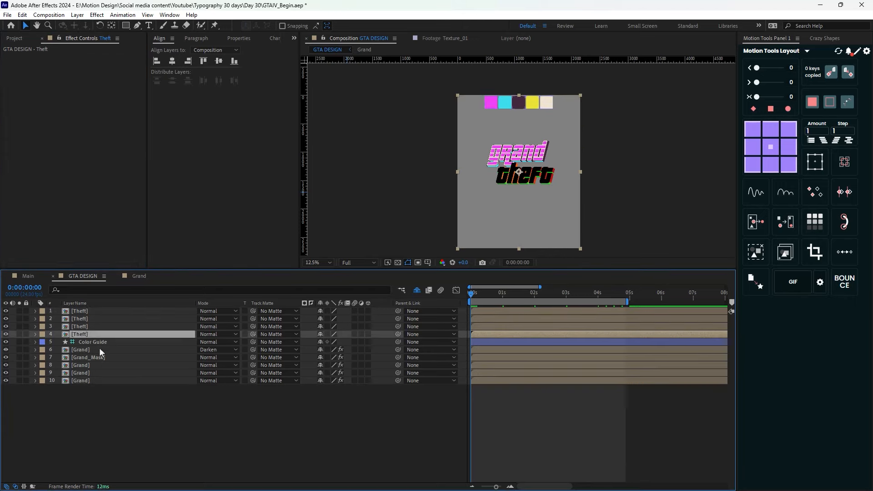
key("ctrl+v")
Copy the Black & White through Curves effects from the second-lowest Grand layer onto the third Theft layer
left_click(86, 373)
left_click(4, 58)
left_click(5, 65)
left_click(4, 73)
left_click(5, 81)
left_click(4, 88)
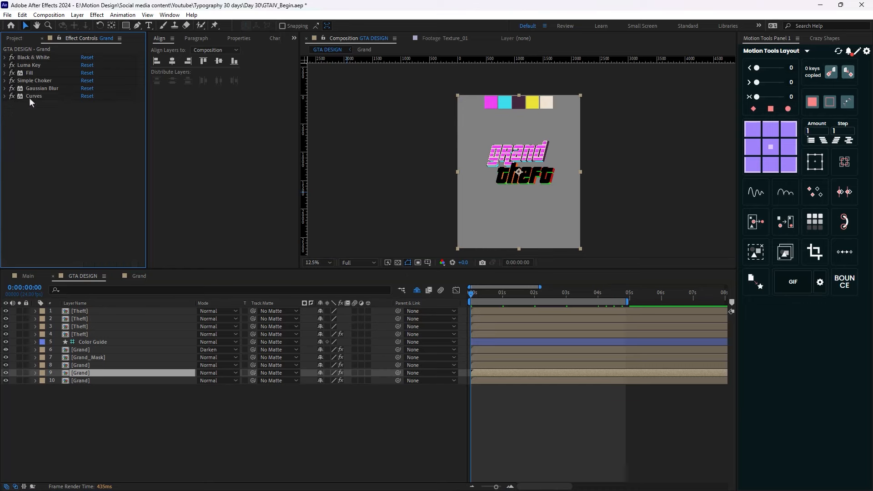
left_click(4, 95)
key("ctrl+a")
key("ctrl+c")
left_click(91, 327)
key("ctrl+v")
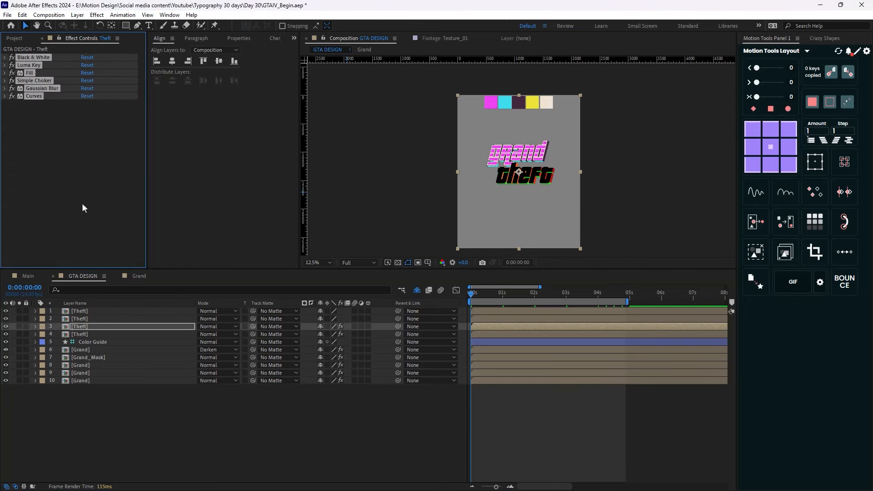
Copy Luma Key, Fill, Simple Choker, Gaussian Blur and Curves from the Grand layer below Grand_Mask onto the second Theft layer
left_click(86, 366)
left_click(5, 65)
left_click(5, 73)
left_click(4, 80)
left_click(5, 89)
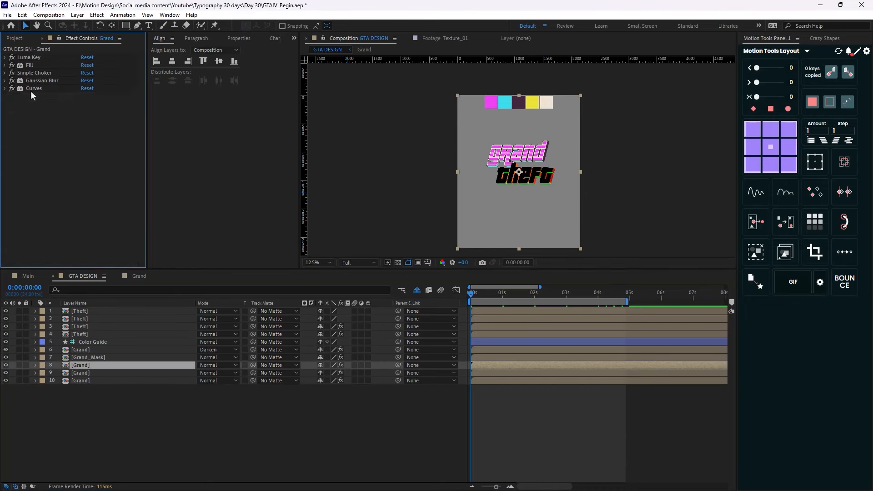
left_click(32, 89)
key("ctrl+a")
key("ctrl+c")
left_click(84, 319)
key("ctrl+v")
Copy the full outline effect stack from the Darken-mode Grand layer onto the topmost Theft layer
left_click(157, 357)
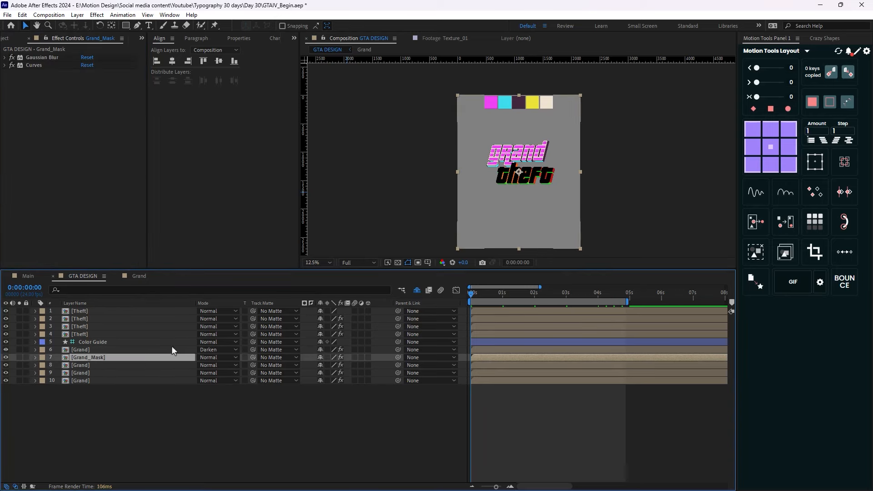
left_click_drag(98, 350, 201, 281)
left_click(5, 57)
left_click(5, 65)
left_click(4, 73)
left_click(4, 80)
left_click(5, 89)
left_click(4, 96)
left_click(4, 104)
left_click(4, 111)
left_click(25, 119)
key("ctrl+a")
Place the Grand_Theft composition directly beneath the topmost Theft layer in GTA DESIGN
left_click(14, 38)
left_click(114, 155)
left_click_drag(117, 157, 127, 317)
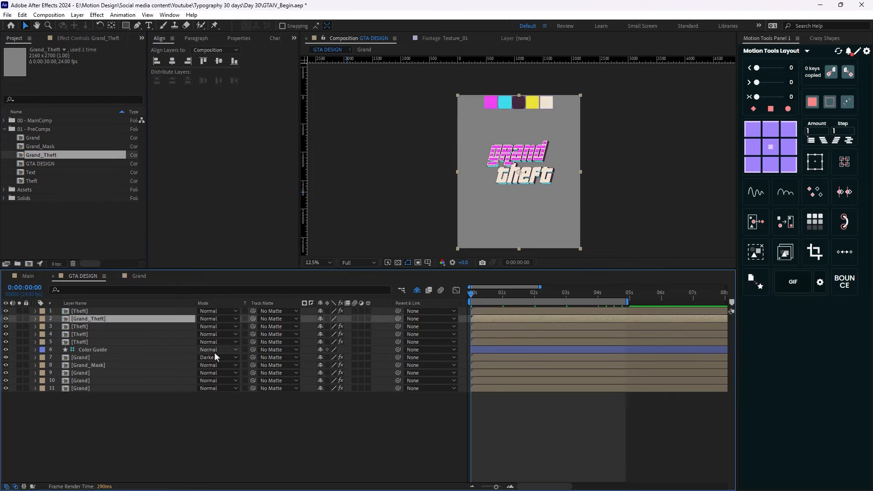
Inside Grand_Theft, replace the Grand layer with the Theft composition, carrying over its effects, and set Theft's blending mode to Darken
double_click(117, 318)
left_click_drag(39, 181, 69, 318)
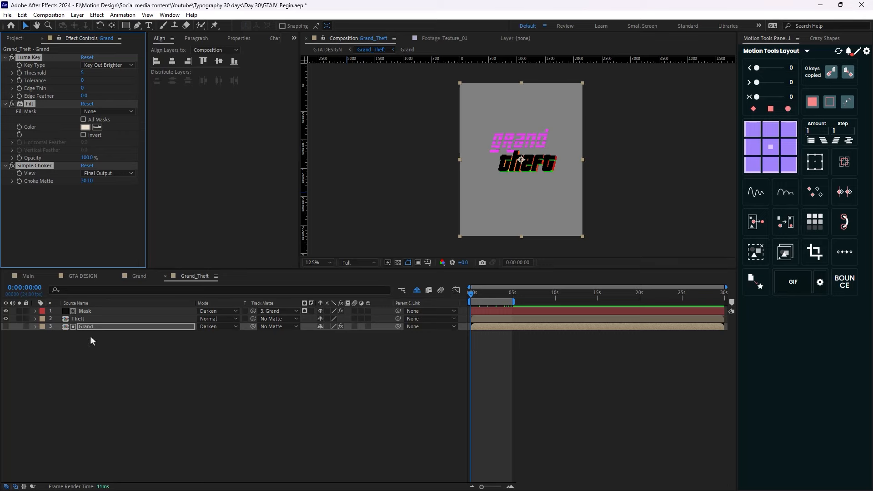
key("Delete")
left_click(214, 319)
left_click(245, 120)
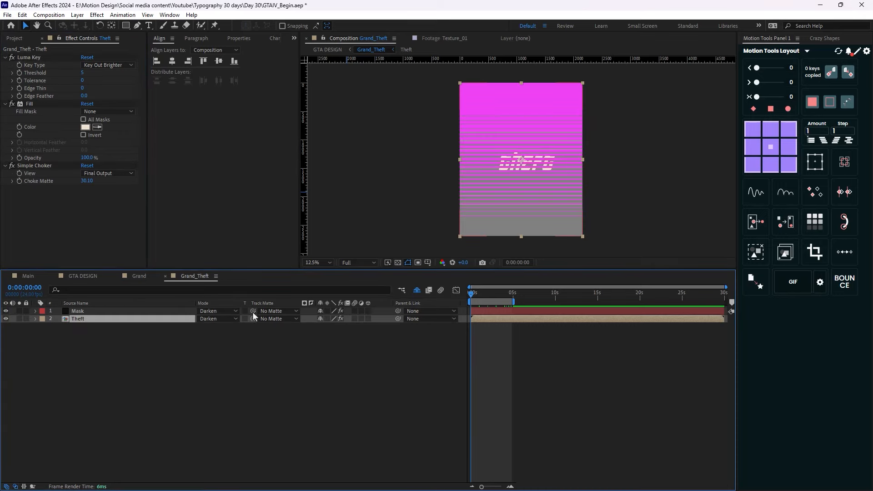
Set Theft as Mask's track matte in Grand_Theft and return to the GTA DESIGN composition
left_click(131, 312)
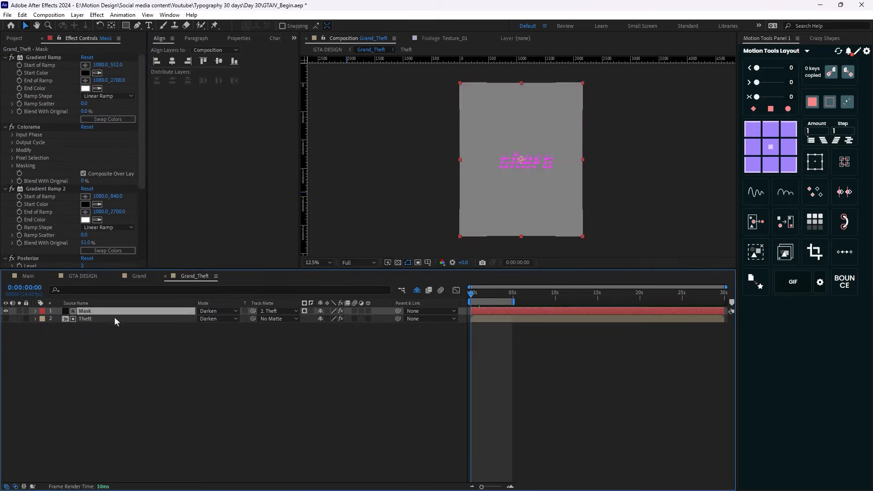
left_click(139, 276)
left_click(82, 276)
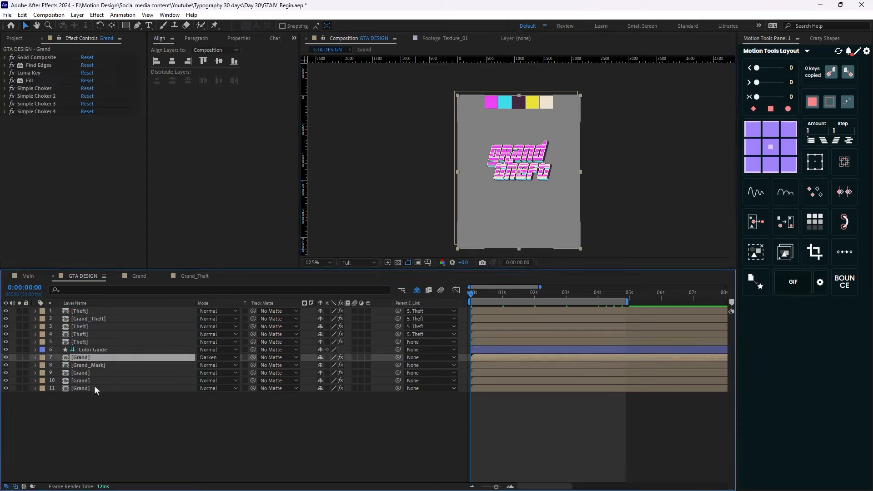
Parent the other Grand layers and Grand_Mask to the bottommost Grand layer
left_click(95, 383, "shift")
left_click(120, 396)
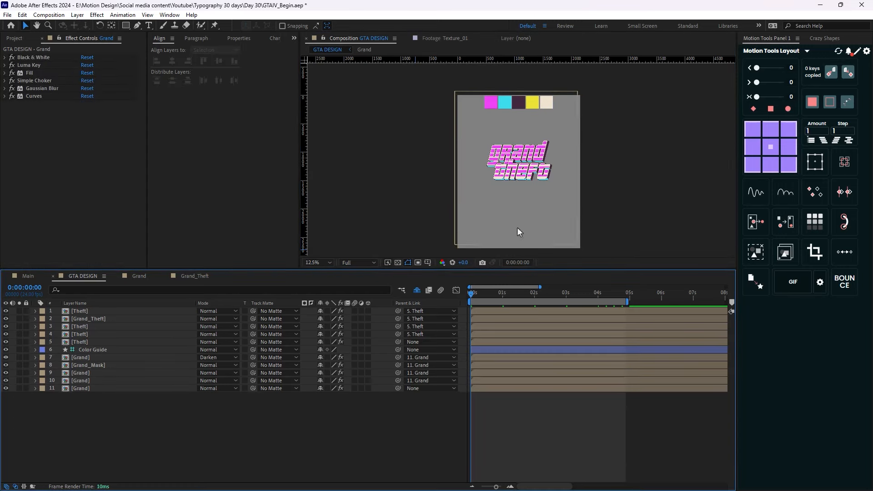
Reveal the hidden shy layers and move auto Outlines to the top of the layer stack
left_click(417, 290)
left_click(94, 404)
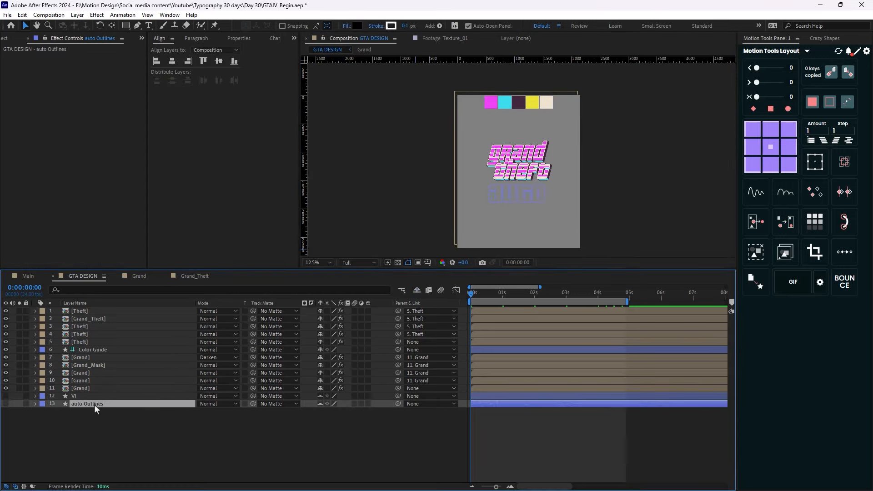
left_click_drag(84, 405, 100, 311)
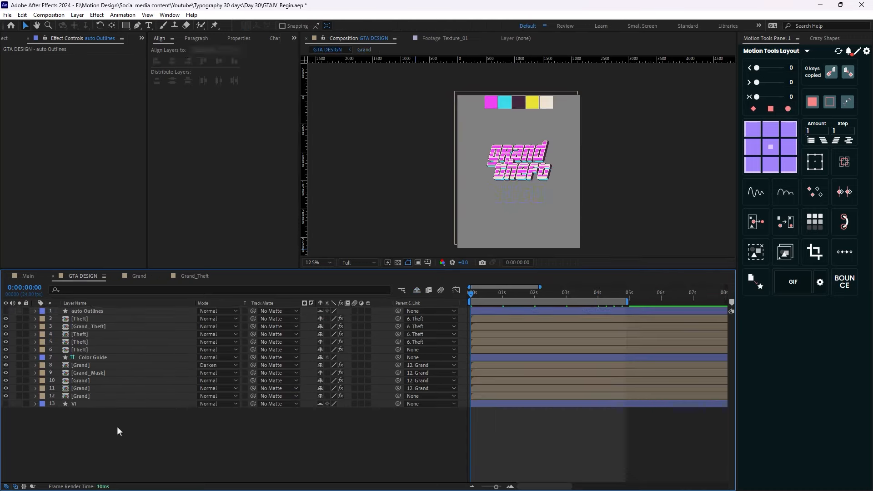
Paste the camera, controller and point lights into GTA DESIGN, and make auto Outlines a visible 3D layer
key("ctrl+v")
left_click(94, 343)
left_click(6, 342)
left_click(368, 342)
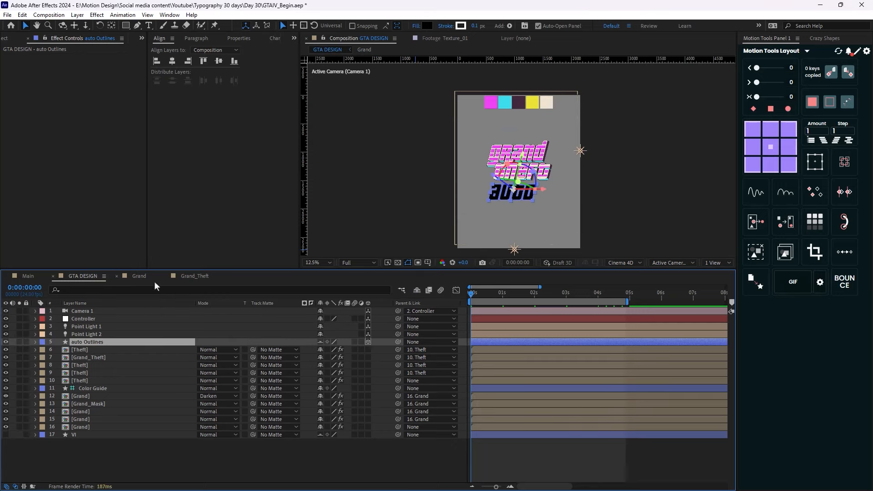
key("Return")
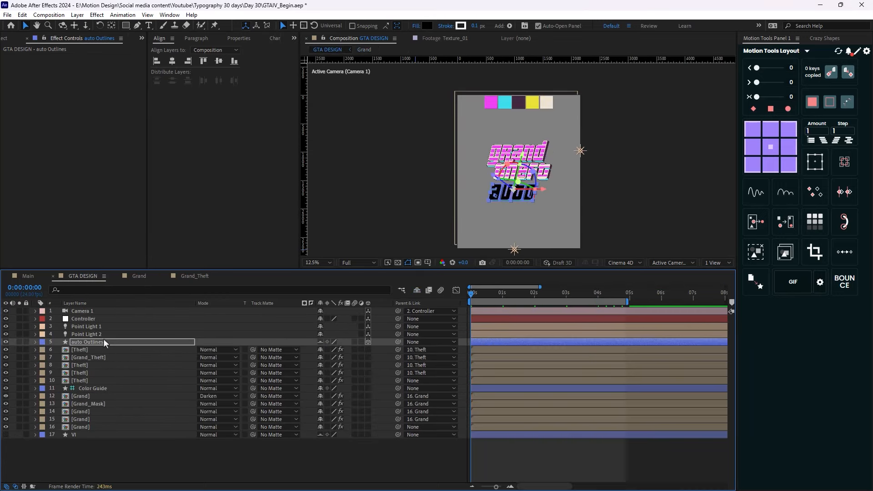
Pre-compose auto Outlines with the camera, controller and lights as Auto, and duplicate the Auto layer three times
left_click(114, 312, "shift")
key("ctrl+shift+c")
type("Auto")
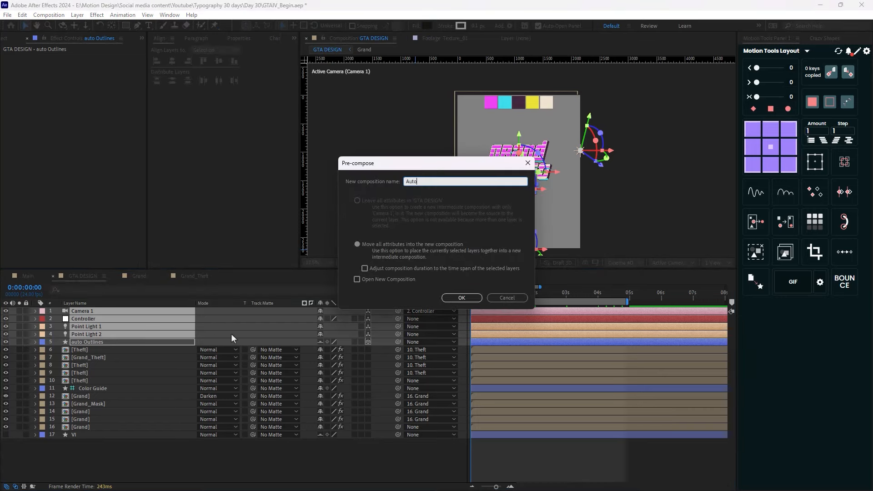
key("Return")
key("ctrl+d")
Copy the Black & White through Curves effects from the bottommost Grand layer onto the bottommost Auto layer
left_click(87, 419)
left_click(32, 57)
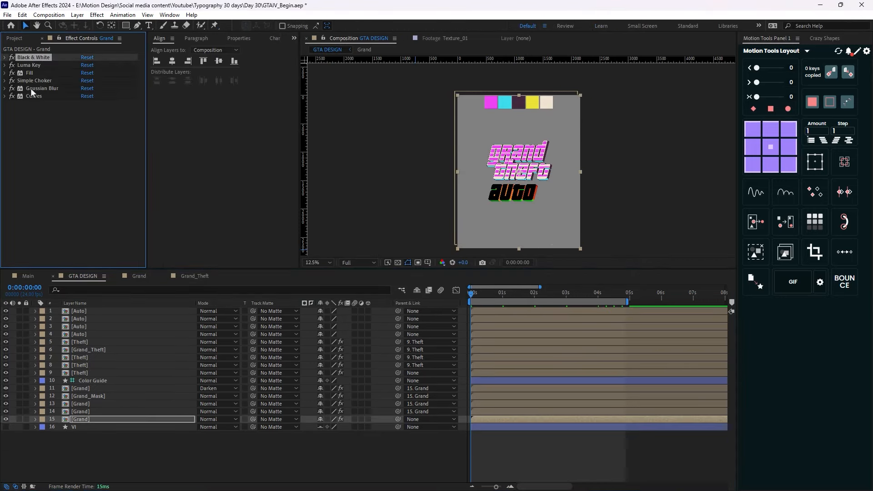
left_click(32, 96, "shift")
left_click(83, 335)
key("ctrl+v")
left_click(86, 412)
left_click(33, 57)
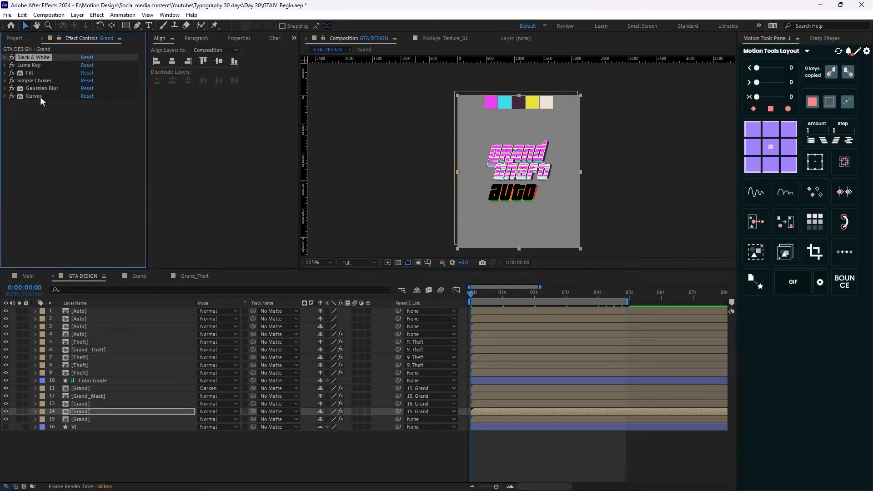
left_click(37, 96, "shift")
key("ctrl+c")
left_click(144, 434)
left_click(113, 326)
left_click(93, 335)
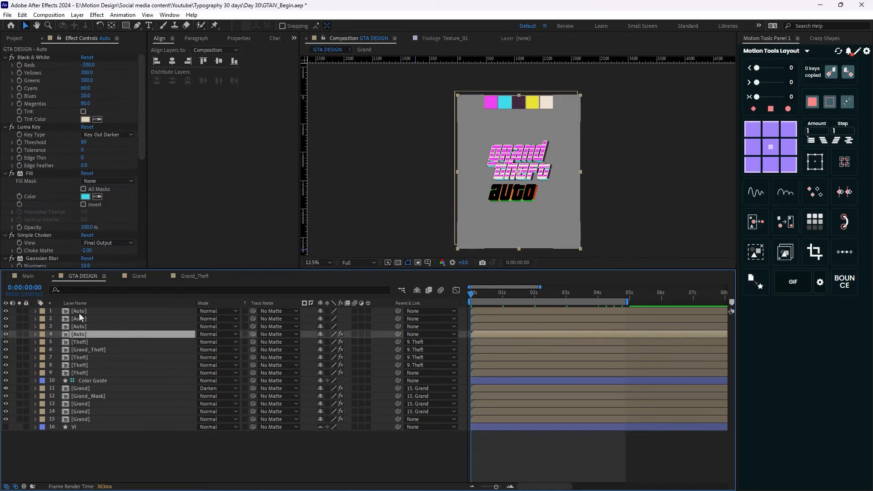
Copy the Black & White through Curves effects from the second-lowest Grand layer onto the third Auto layer
left_click(86, 412)
left_click(33, 58)
left_click(39, 96, "shift")
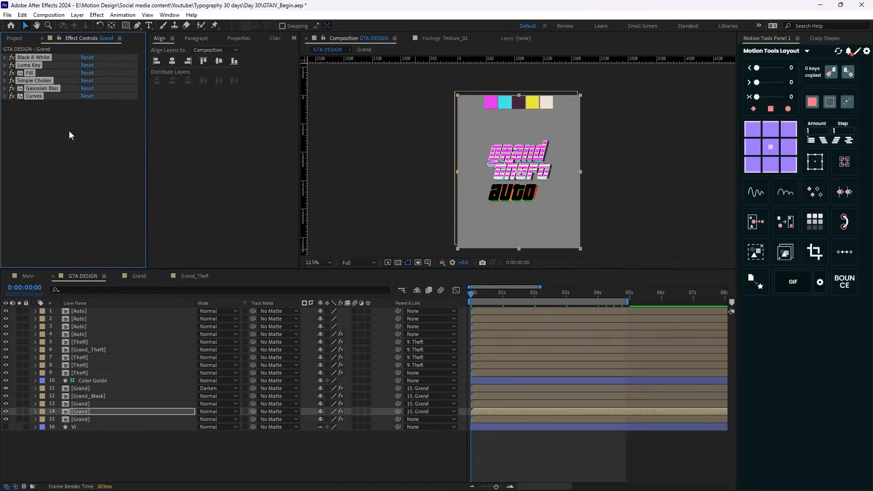
key("ctrl+c")
left_click(79, 327)
key("ctrl+v")
Copy Luma Key, Fill, Simple Choker, Gaussian Blur and Curves from the Grand layer below Grand_Mask onto the second Auto layer
left_click(84, 404)
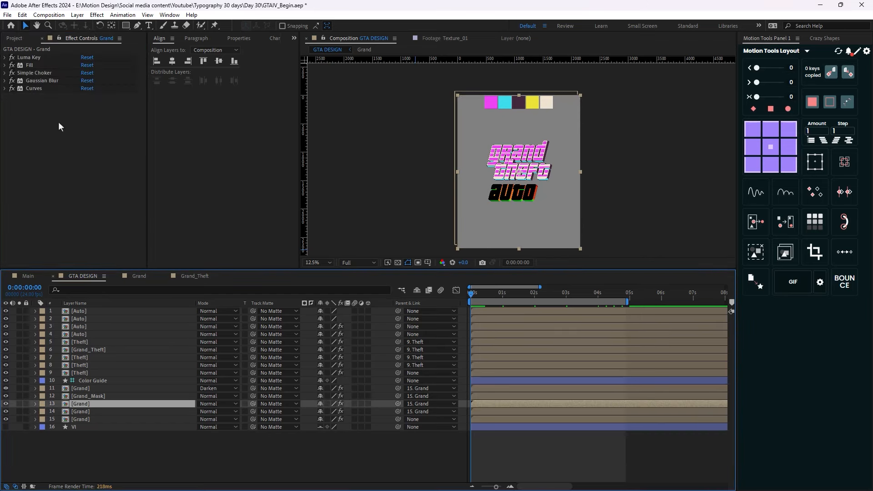
left_click(36, 88, "shift")
key("ctrl+c")
left_click(86, 320)
key("ctrl+v")
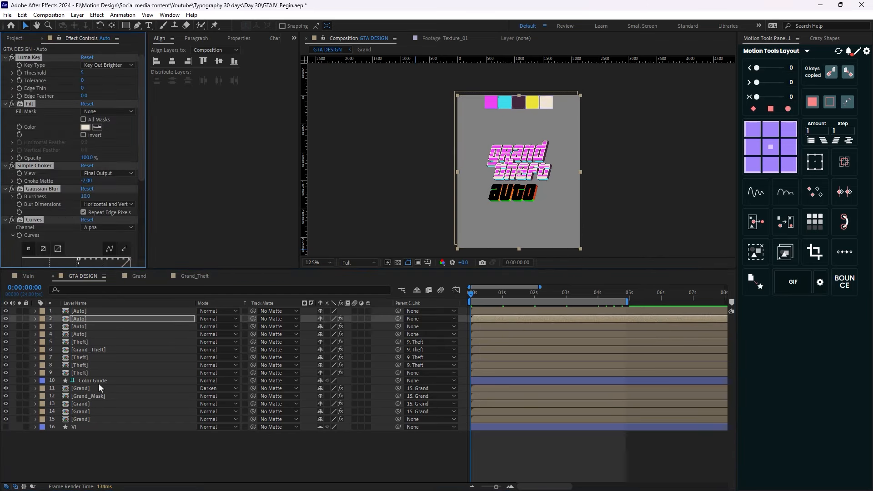
Copy the Solid Composite through Simple Choker 4 effects from the topmost Grand layer onto the topmost Auto layer
left_click(87, 411)
left_click(43, 86, "shift")
key("ctrl+c")
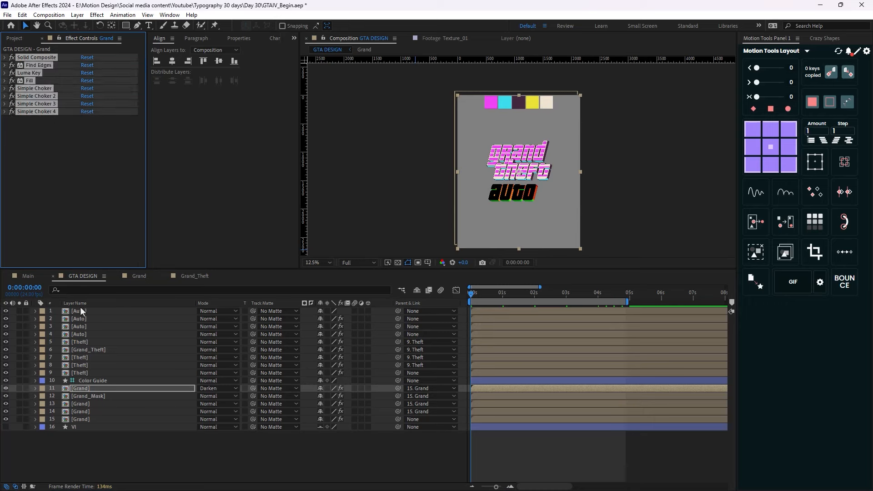
left_click(80, 311)
key("ctrl+v")
left_click(6, 57, "ctrl")
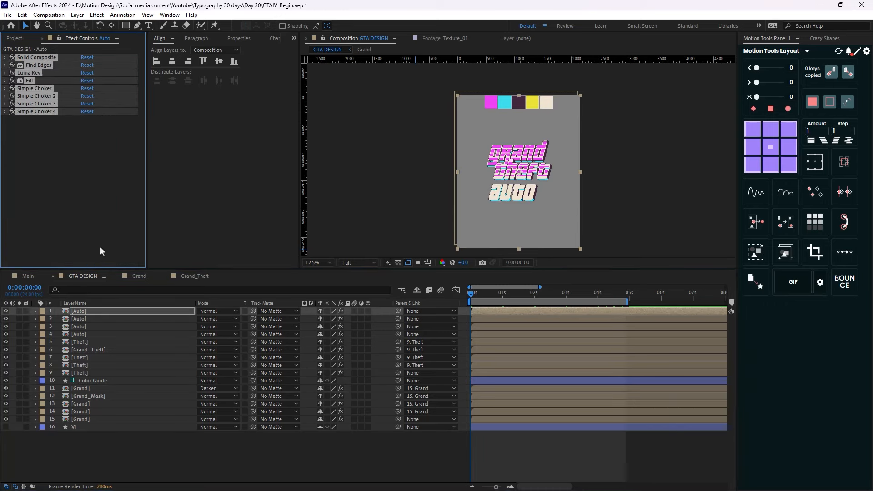
Duplicate the Grand_Theft composition in the project and rename the copy Grand_Auto_Mask
left_click(21, 40)
right_click(43, 166)
key("Escape")
key("ctrl+d")
right_click(44, 173)
left_click(96, 321)
type("G")
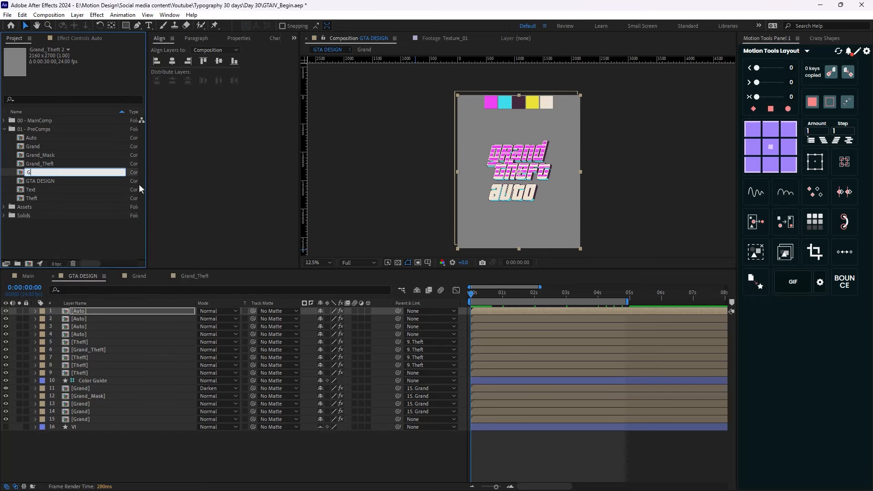
type("rand_Auto_Mask")
key("Return")
Rename the original Grand_Theft composition as Grand_Theft_Mask
right_click(45, 157)
key("Escape")
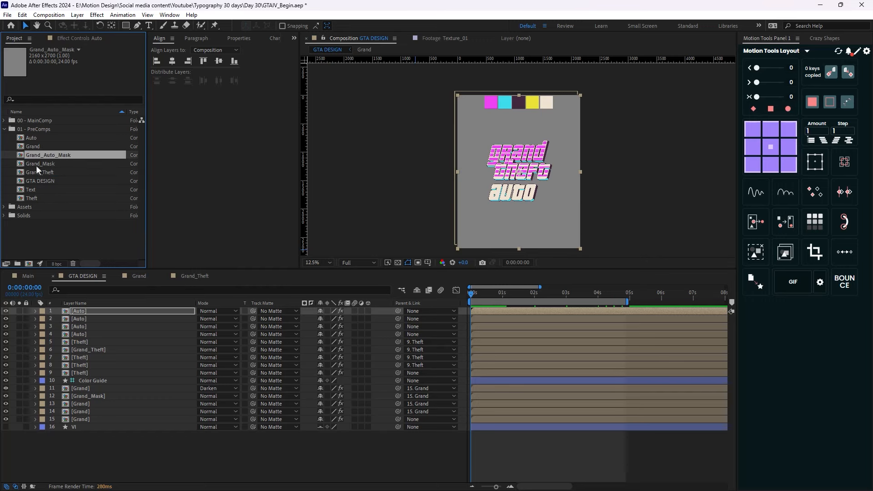
left_click(45, 172)
right_click(47, 174)
left_click(66, 319)
left_click(59, 173)
type("_M")
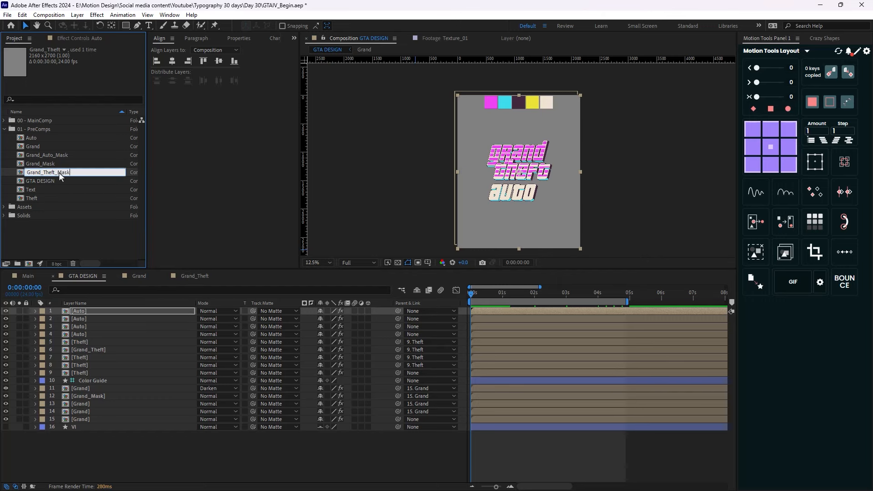
type("ask")
key("Return")
Place Grand_Auto_Mask directly below the topmost Auto layer, and set the topmost Theft and Auto layers to Darken blending
left_click(58, 155)
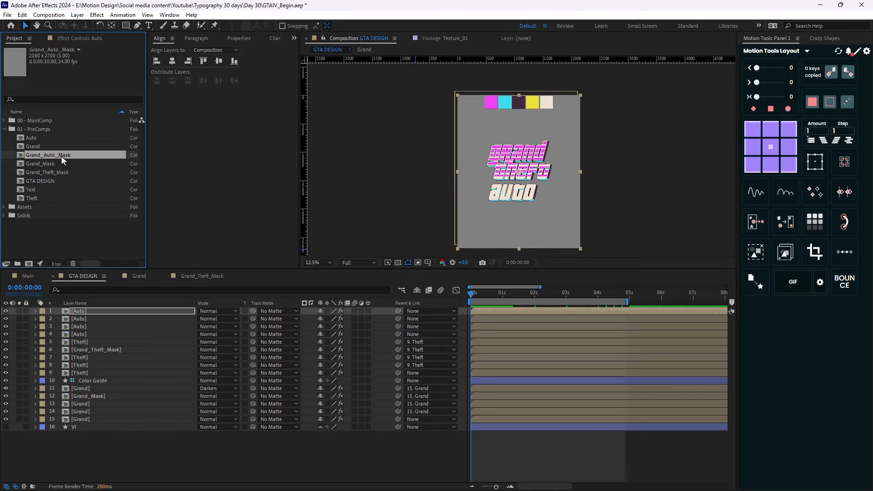
left_click_drag(50, 155, 83, 319)
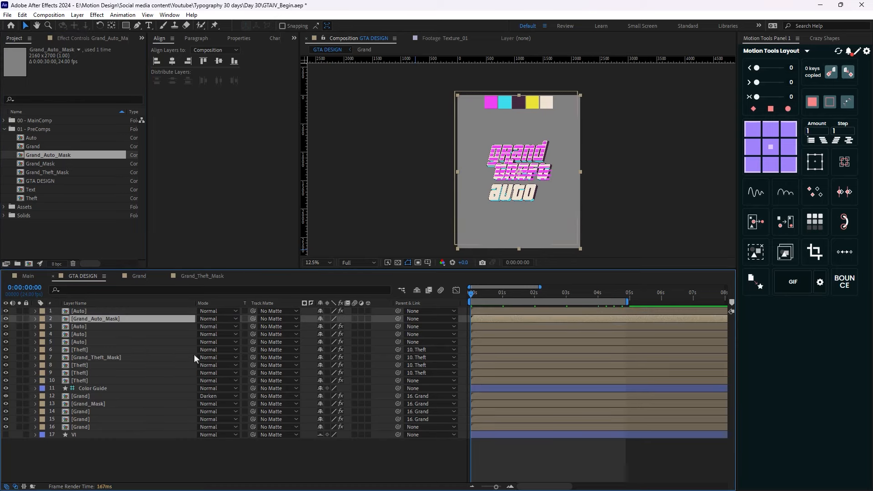
left_click(81, 351)
left_click(217, 349)
left_click(237, 120)
left_click(84, 311)
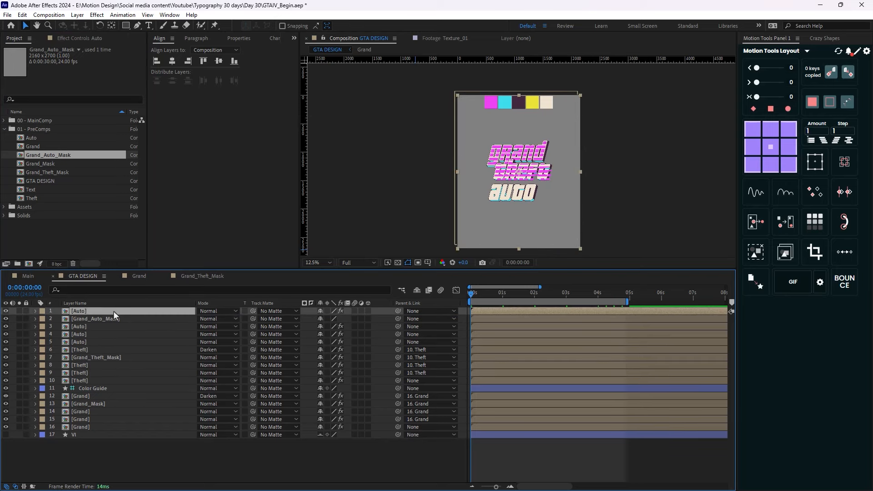
left_click(82, 38)
left_click(218, 311)
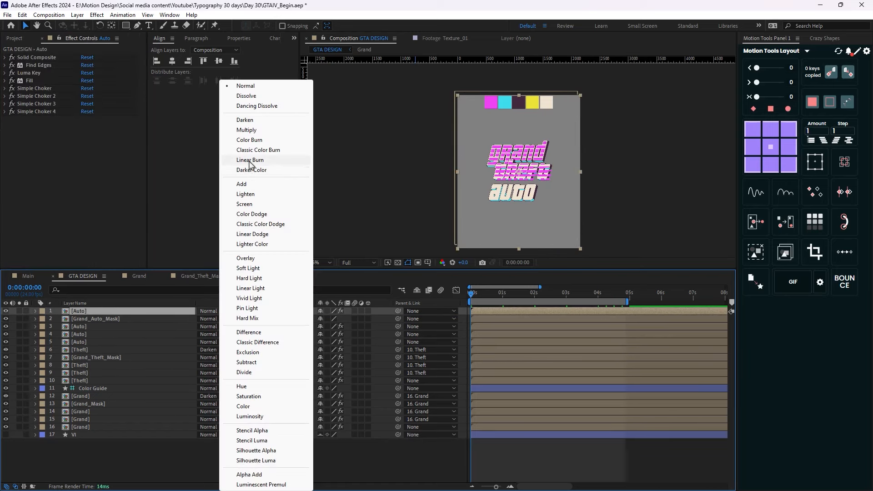
left_click(236, 120)
Open the Grand_Auto_Mask composition and add the Auto composition between the Mask and Theft layers
double_click(105, 319)
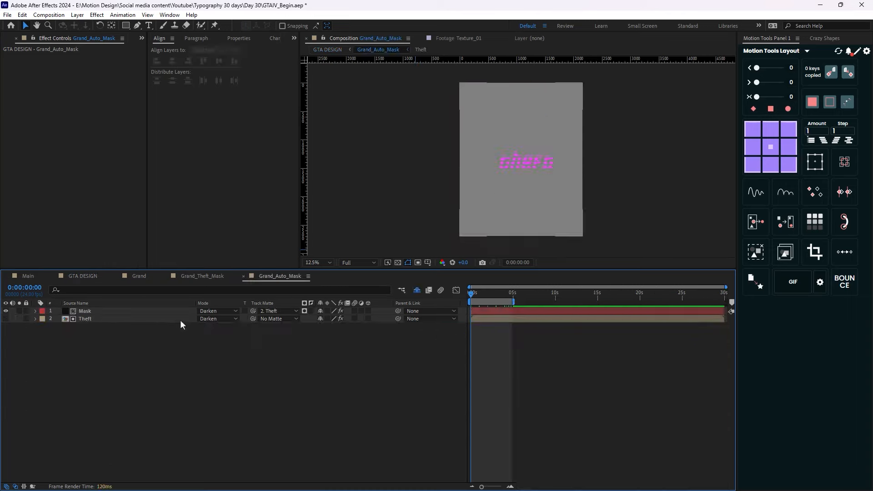
key("ctrl+0")
left_click_drag(32, 138, 68, 322)
Copy the Luma Key, Fill and Simple Choker effects from the Theft layer onto the Auto layer
left_click(91, 325)
left_click(66, 38)
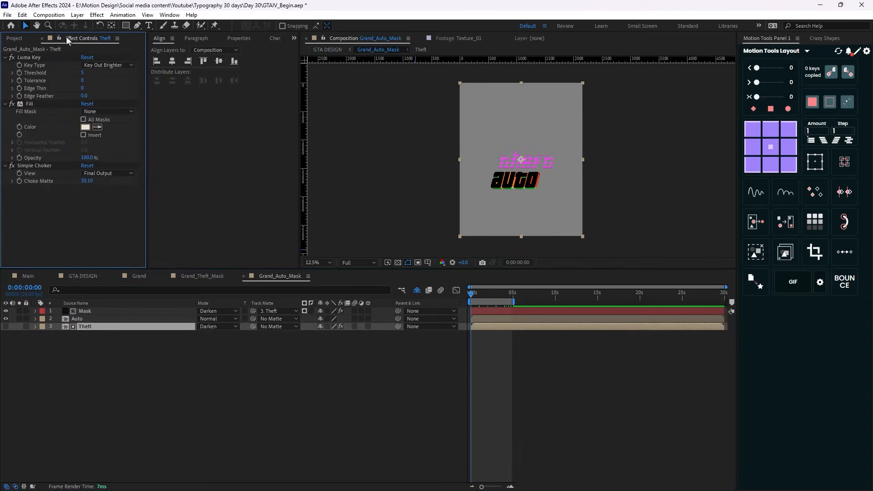
left_click(28, 104, "ctrl")
left_click(32, 165, "ctrl")
key("ctrl+c")
left_click(127, 318)
key("ctrl+v")
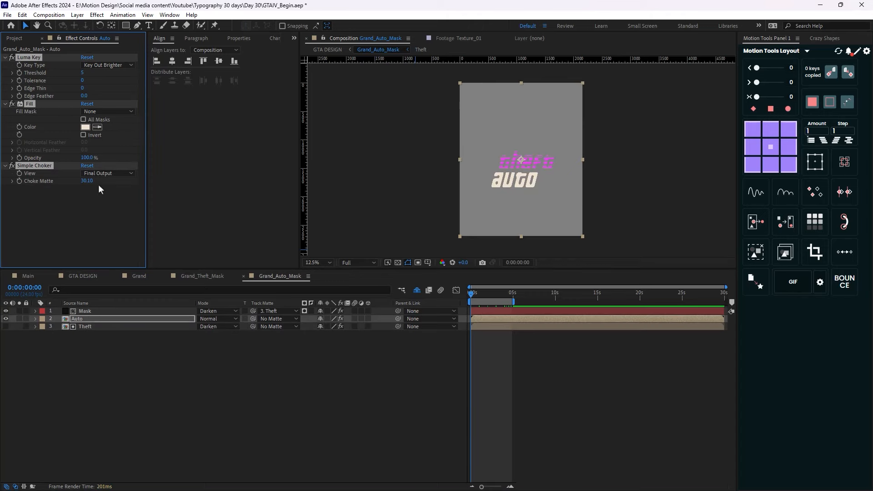
Delete the Theft layer, use Auto as the track matte for the Mask layer, and return to GTA DESIGN
left_click(97, 327)
key("Delete")
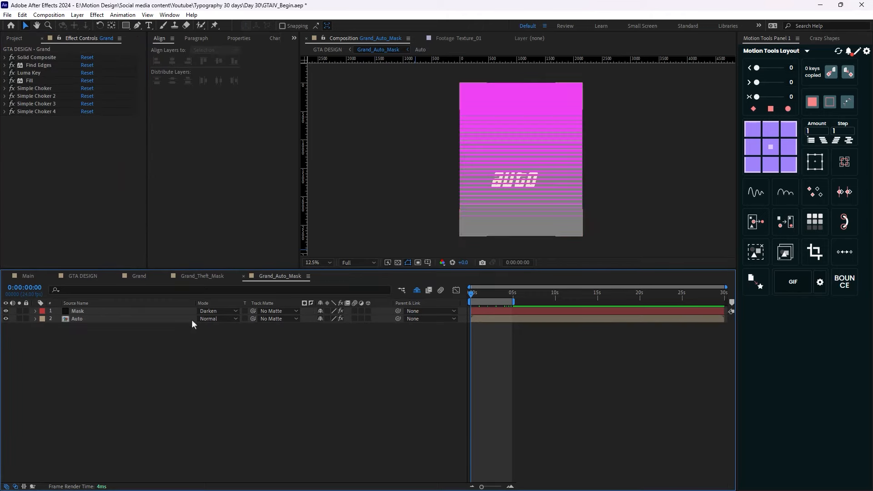
left_click(108, 312)
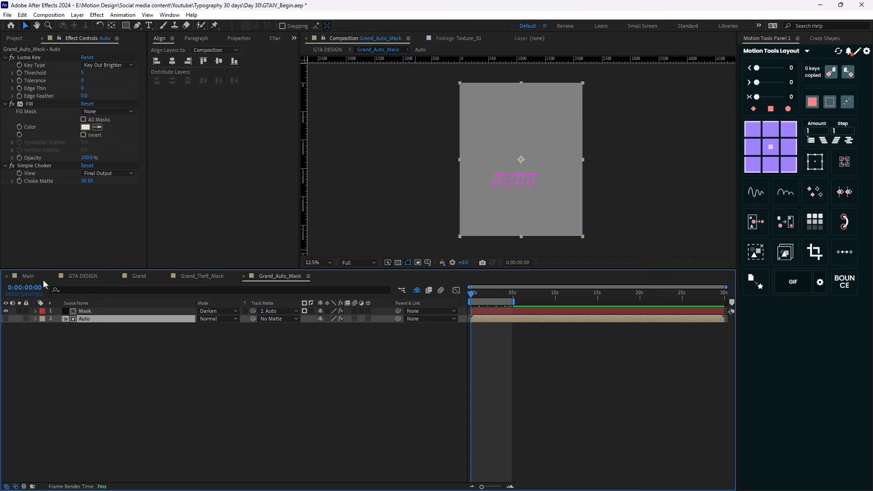
left_click(146, 279)
left_click(83, 276)
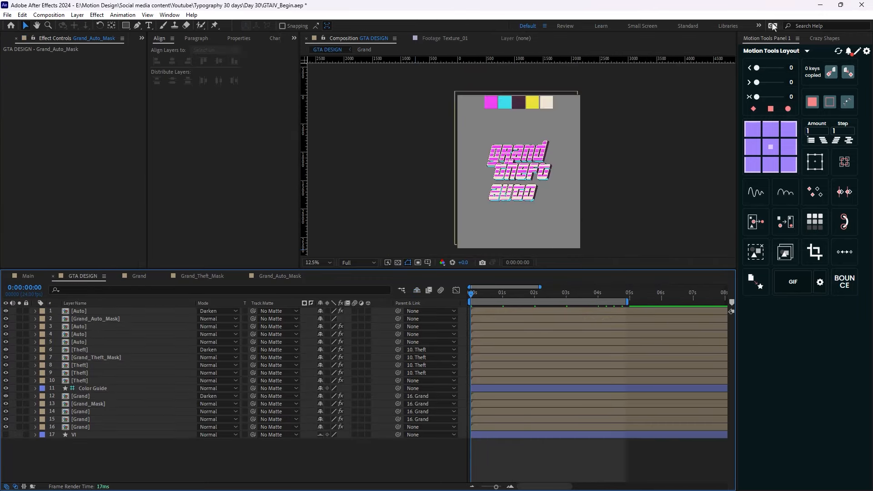
Parent the Grand_Auto_Mask layer and the three upper Auto layers to the bottommost Auto layer
key("period")
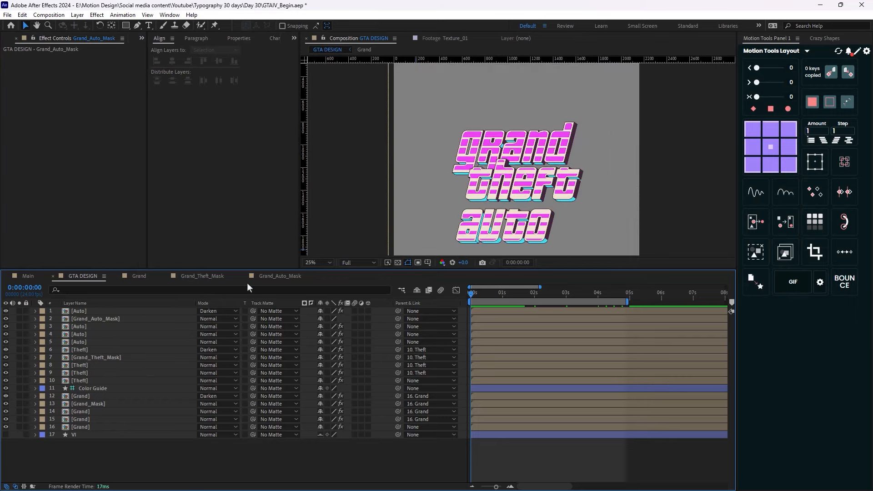
left_click(84, 312)
left_click(87, 337, "shift")
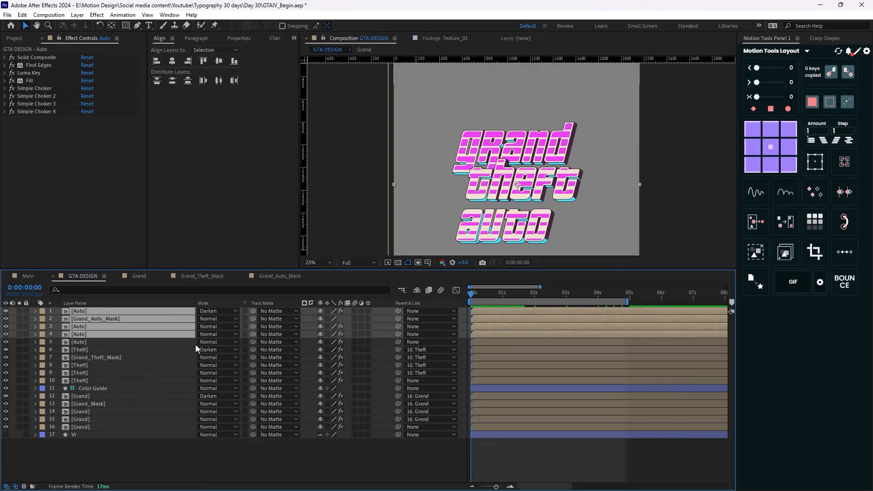
left_click_drag(398, 334, 100, 344)
Move the bottommost Auto layer up so the auto lettering sits close beneath the theft lettering
left_click(100, 344)
left_click_drag(514, 236, 513, 223)
scroll(493, 197, "down", 1)
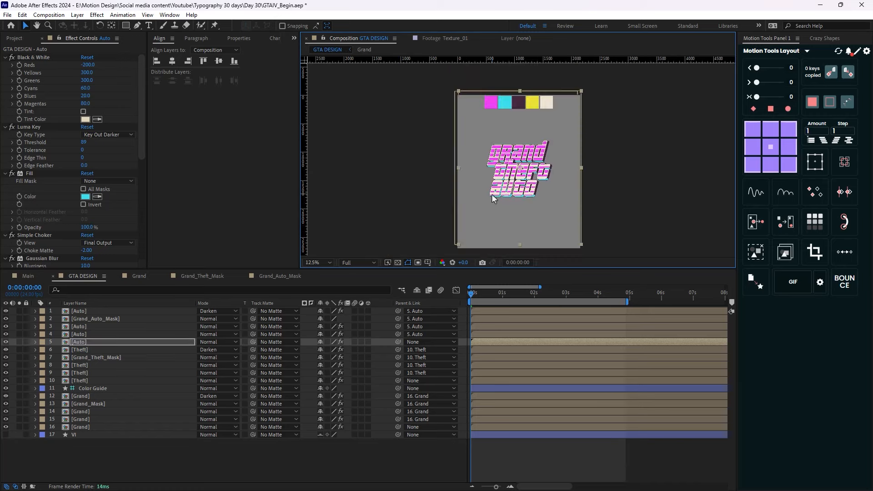
left_click(207, 453)
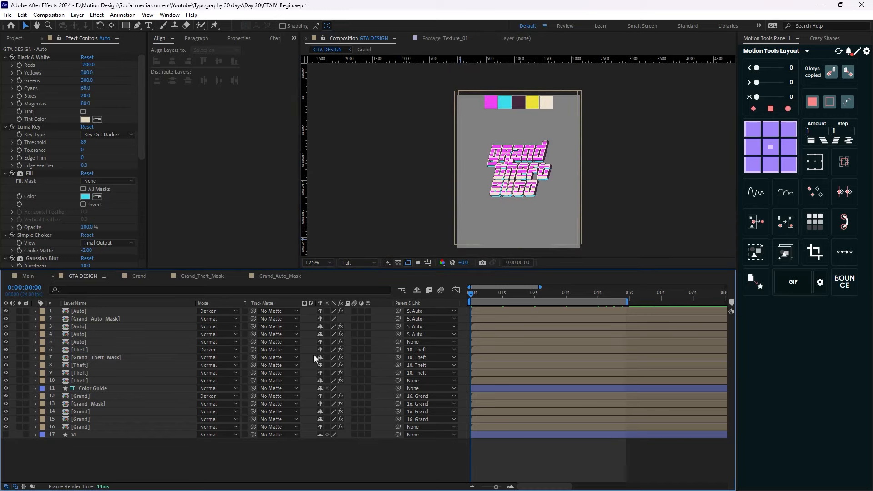
Show the hidden VI layer and move it to the top of the layer stack
left_click(6, 434)
left_click_drag(72, 435, 102, 310)
scroll(546, 216, "up", 1)
left_click_drag(534, 209, 454, 171)
scroll(434, 190, "down", 1)
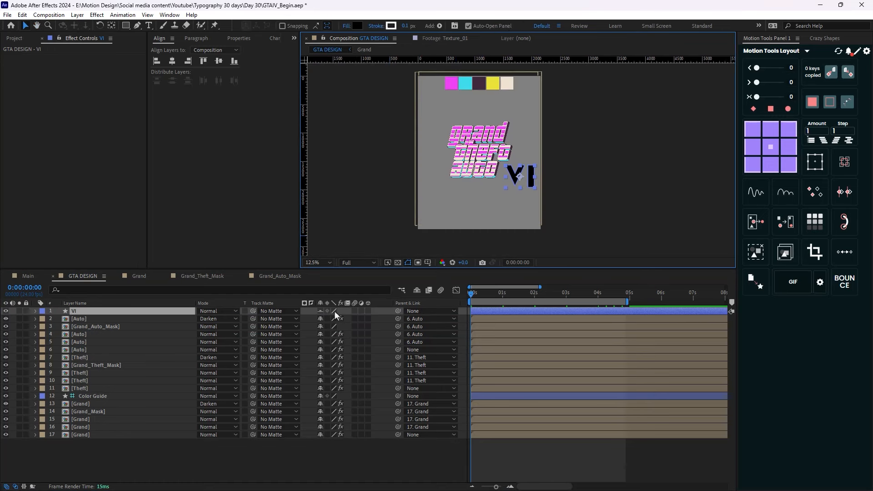
Make the VI layer 3D and set its Extrusion Depth to 55
left_click(368, 311)
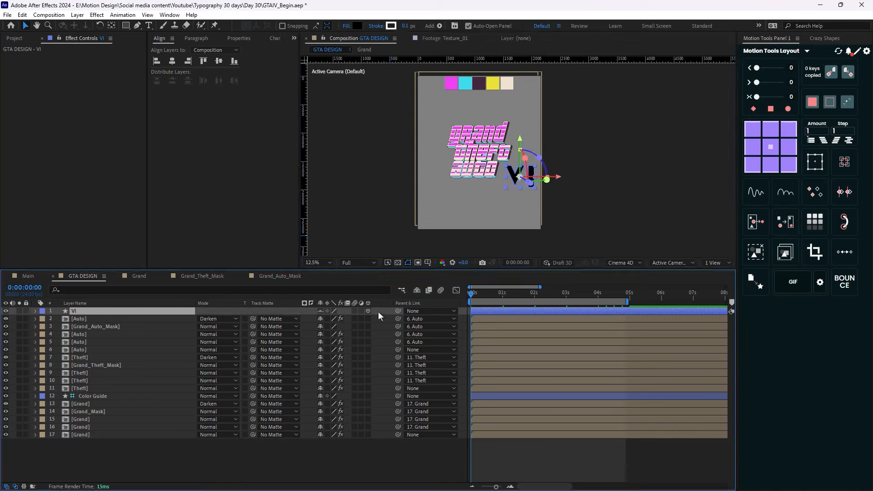
left_click(35, 311)
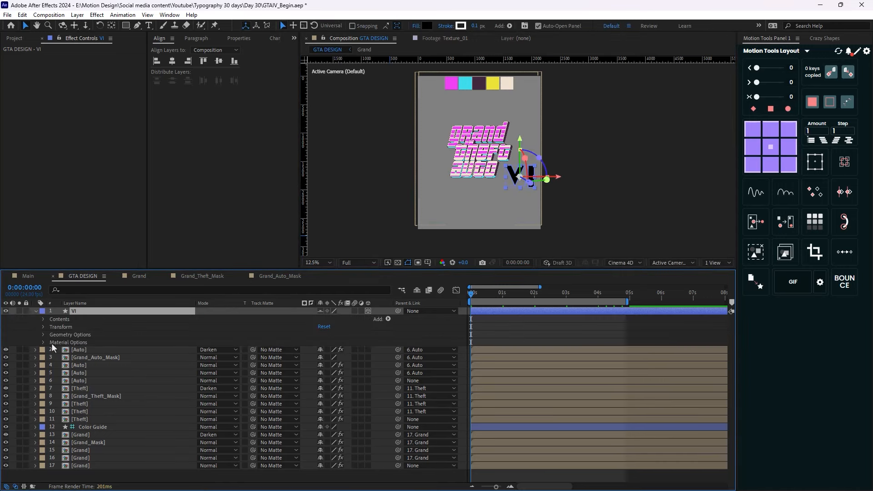
left_click(43, 335)
left_click_drag(321, 365, 355, 372)
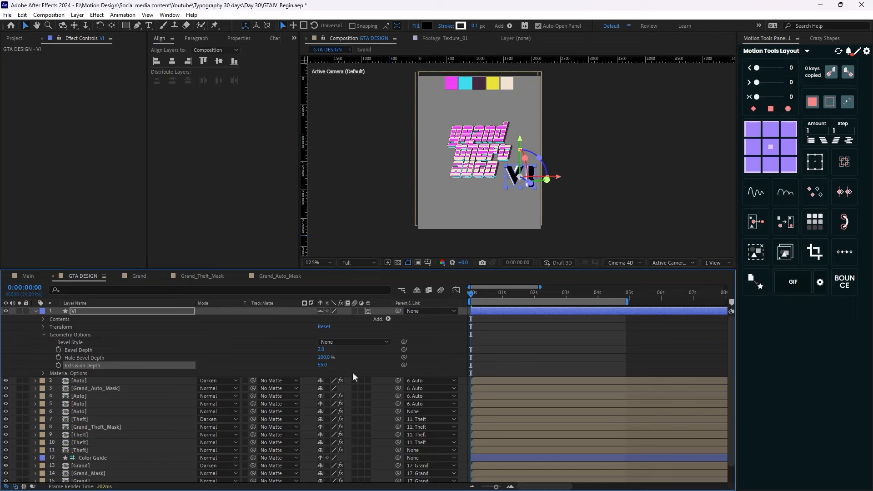
left_click(35, 311)
scroll(436, 179, "up", 1)
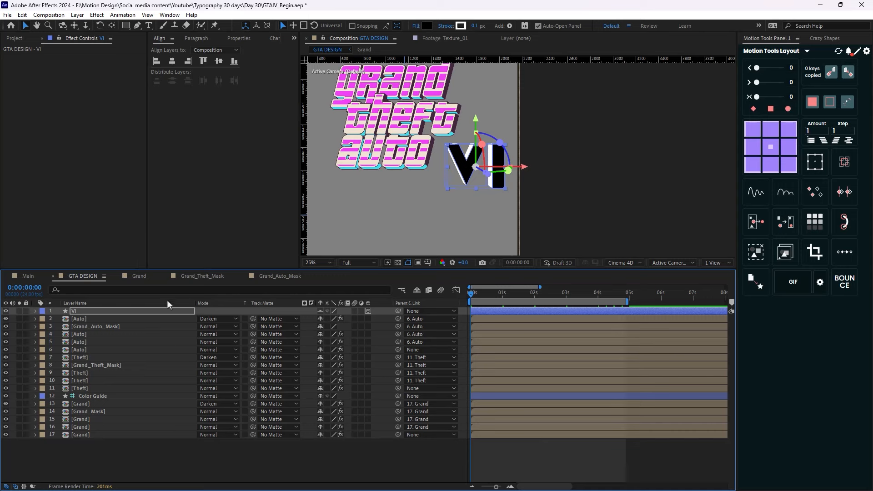
Animate the VI layer's Y Rotation with a keyframe at the start and one full revolution at 2 seconds
left_click(101, 312)
key("r")
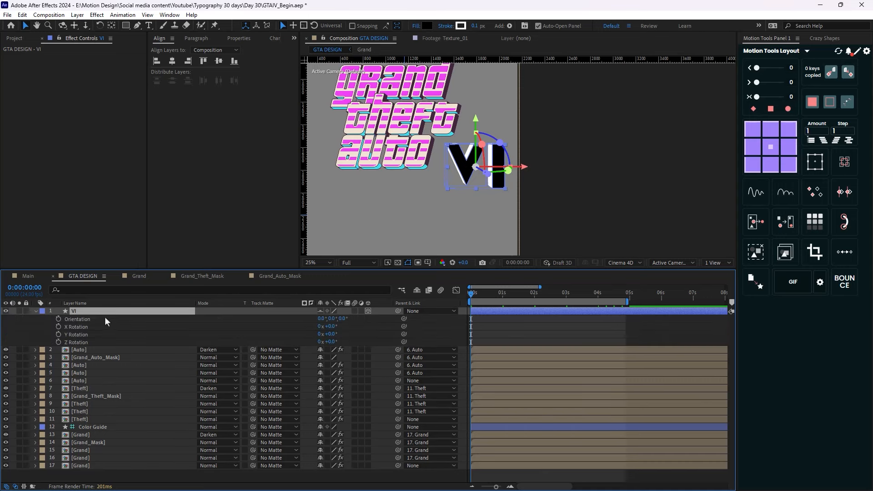
left_click(57, 335)
left_click_drag(472, 295, 536, 315)
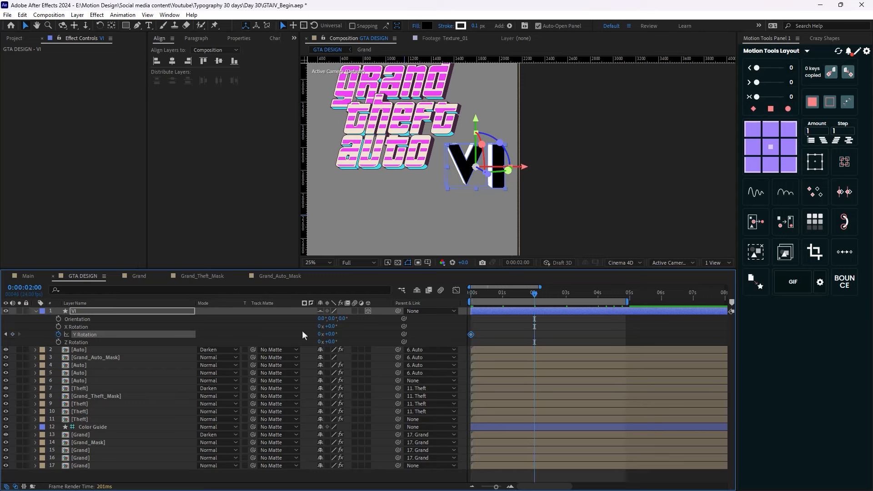
left_click(319, 334)
type("1")
key("Return")
Apply Easy Ease to both Y Rotation keyframes and preview the VI spin
left_click_drag(540, 328, 431, 339)
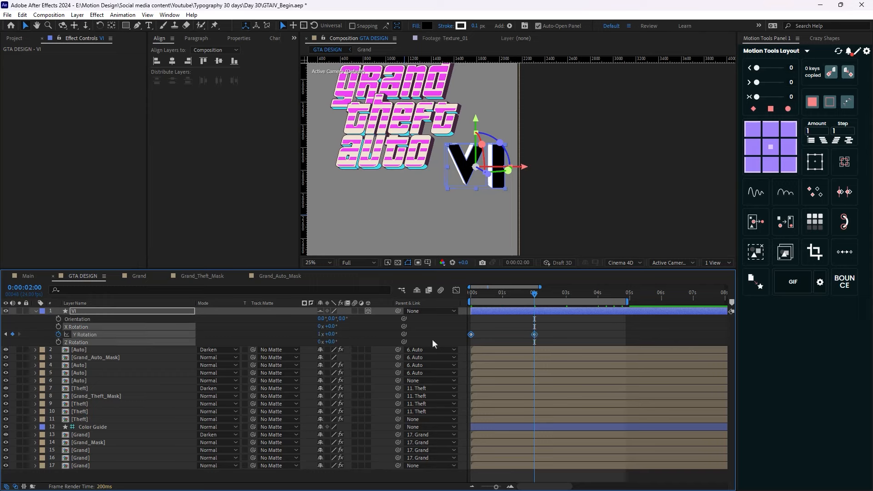
key("F9")
key("Home")
key("space")
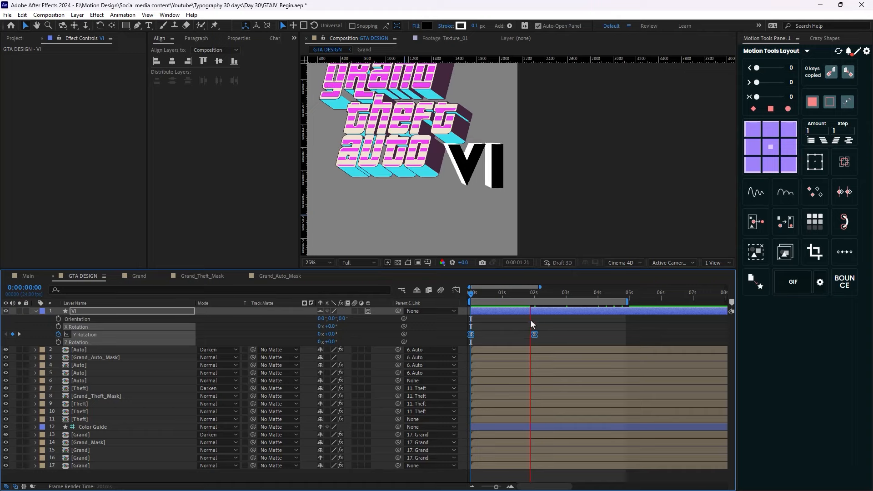
key("space")
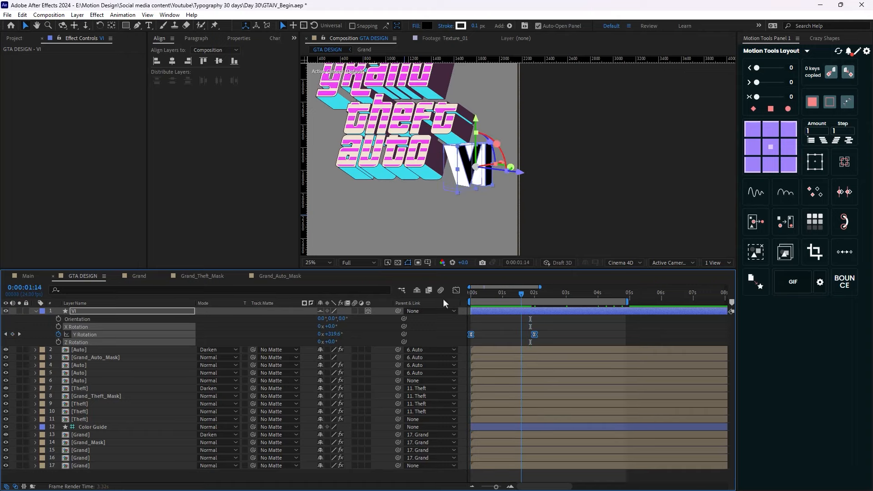
key("space")
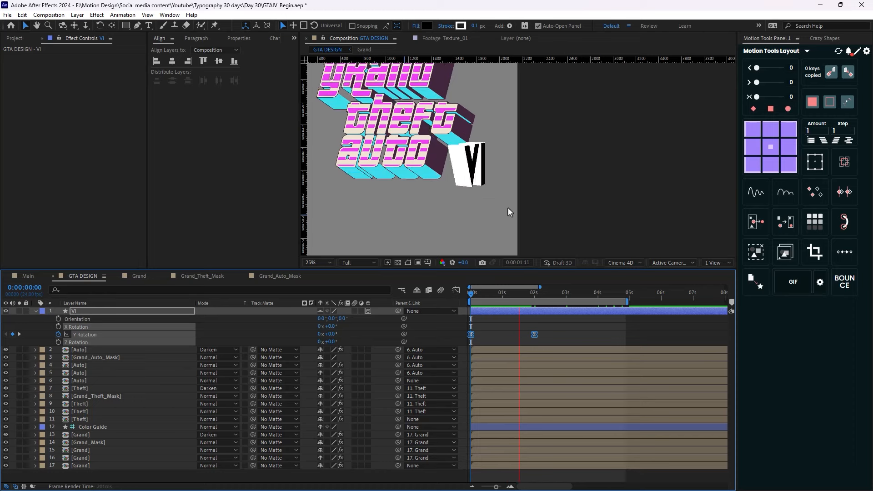
Reshape the Y Rotation speed graph with a start velocity of about -200 °/sec and an end velocity below zero, and preview it
left_click(534, 293)
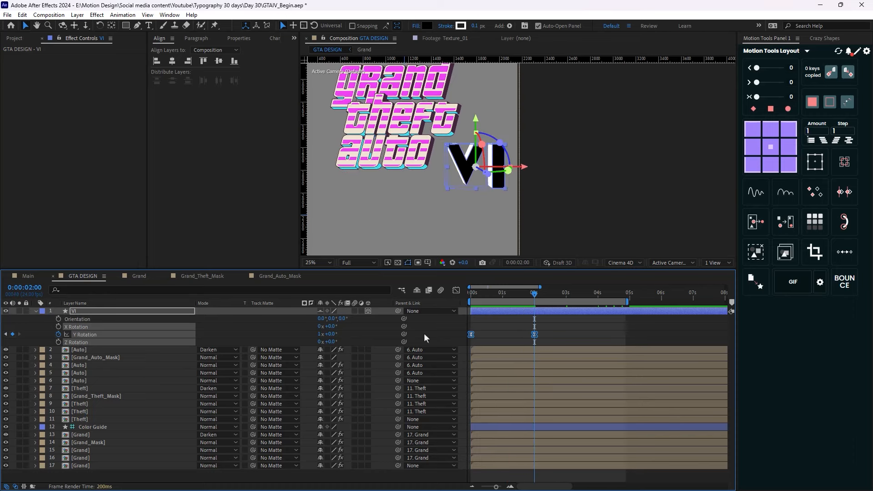
key("shift+F3")
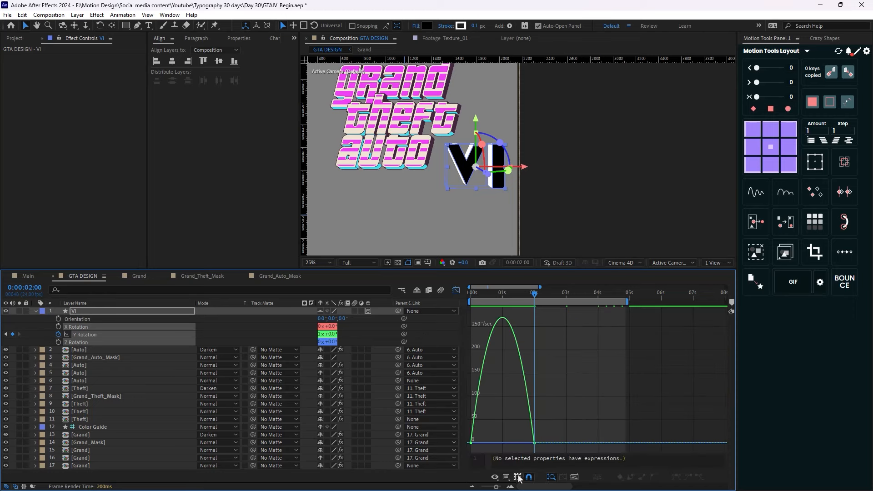
mouse_move(472, 444)
left_click_drag(496, 486, 492, 487)
mouse_move(472, 446)
mouse_move(472, 447)
left_mouse_down()
mouse_move(470, 468)
mouse_move(471, 438)
left_mouse_up()
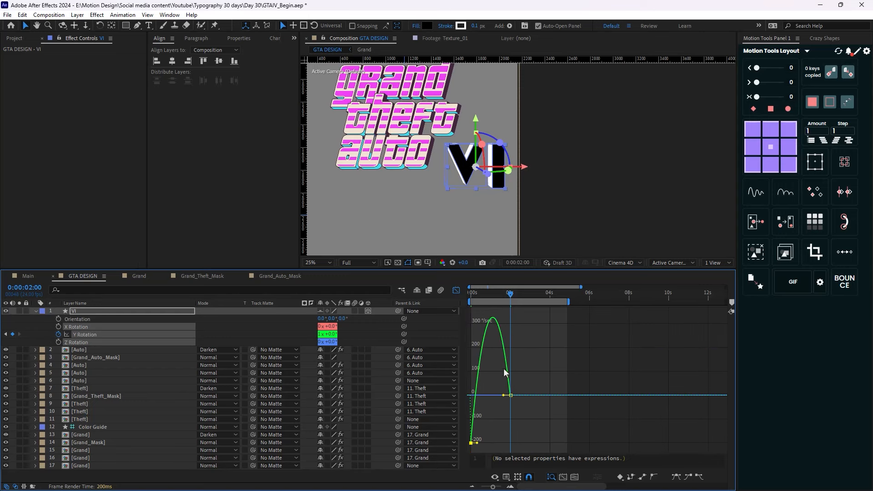
mouse_move(511, 395)
left_click_drag(511, 396, 511, 427)
key("shift+F3")
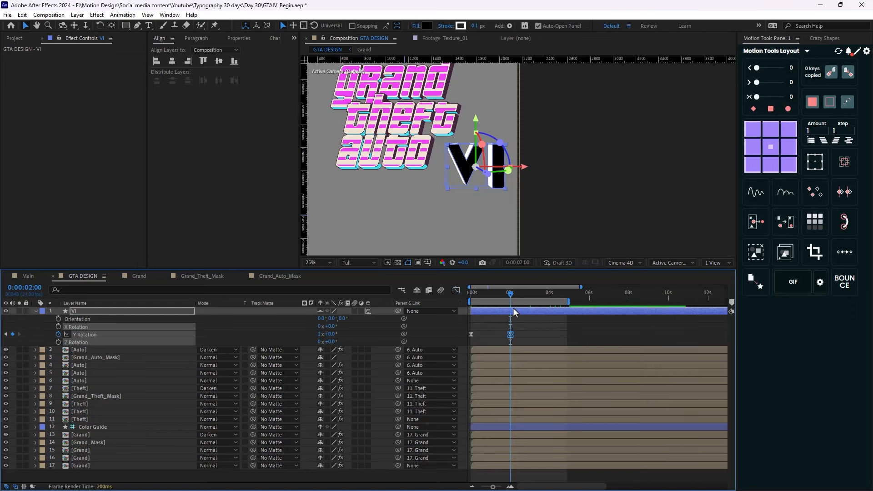
left_click_drag(510, 296, 457, 323)
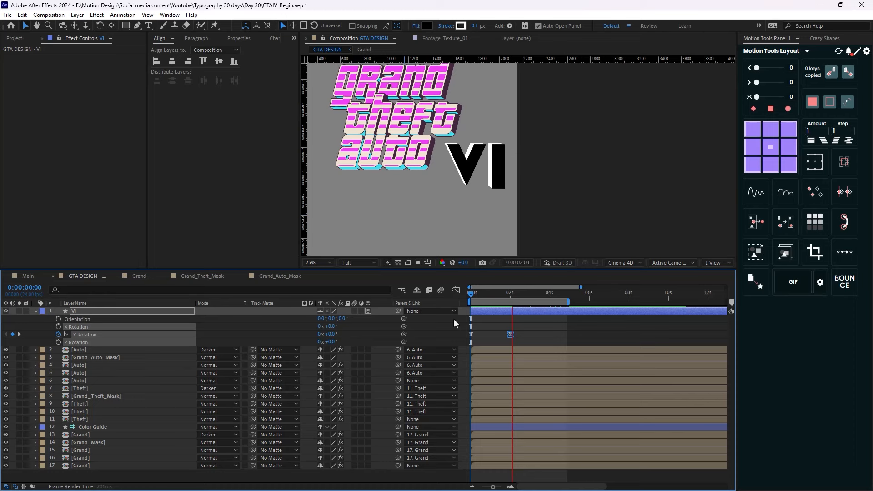
Preview the VI layer's Y-axis spin and return the playhead to the start
key("space")
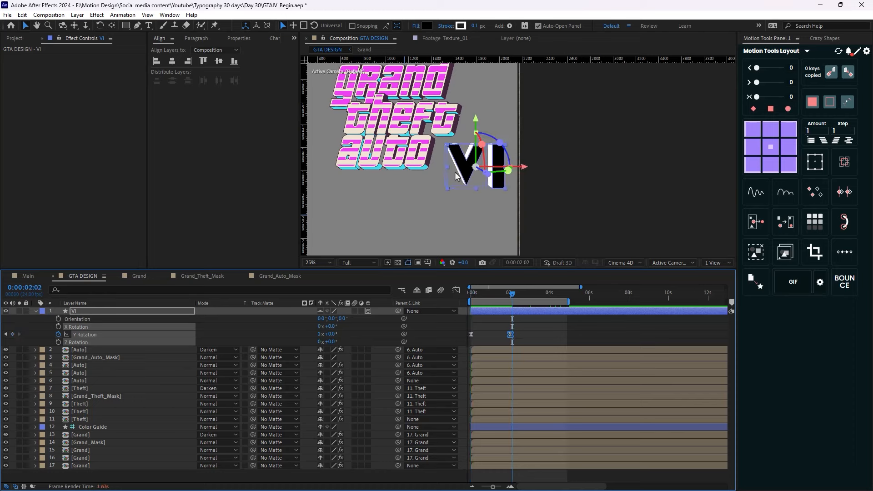
key("comma")
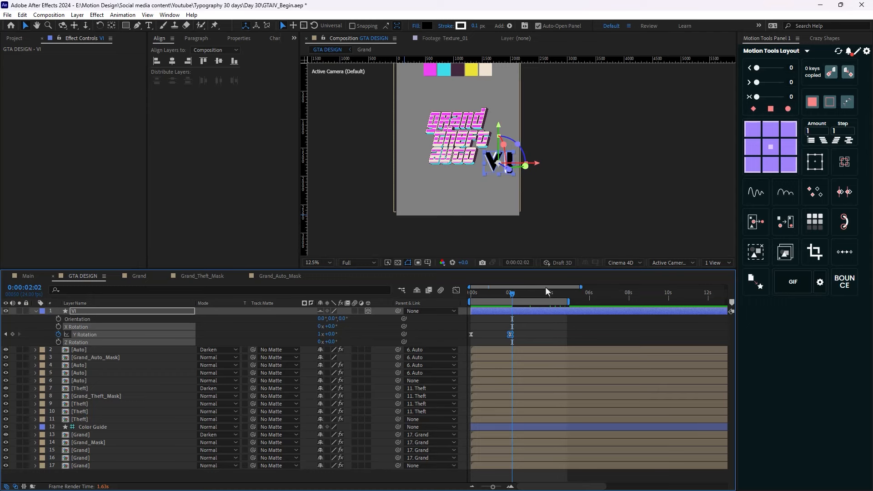
key("Home")
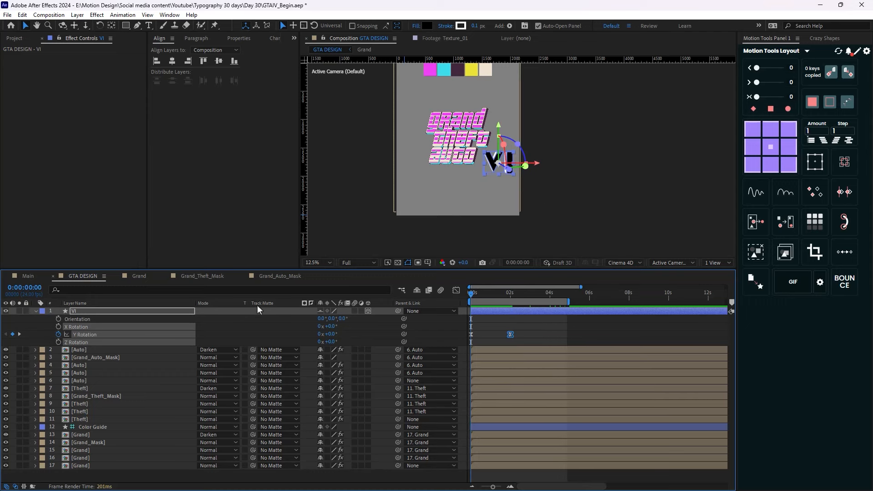
Copy Point Light 1, Point Light 2, Controller and Camera 1 from the Grand composition into GTA DESIGN
left_click(141, 277)
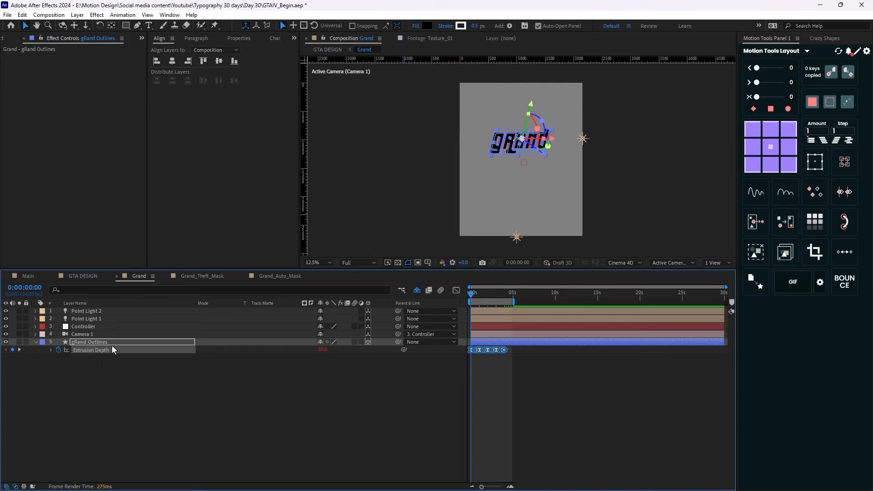
left_click(106, 376)
left_click(100, 319)
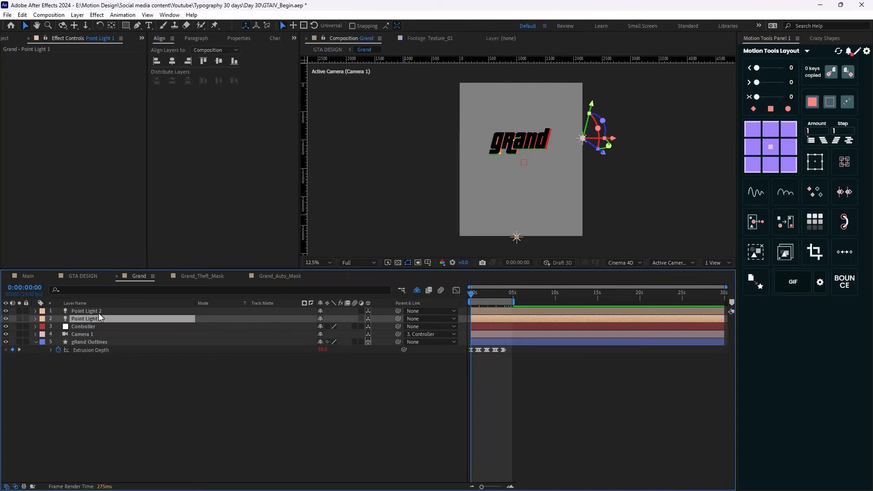
left_click(98, 312, "shift")
left_click(98, 335, "shift")
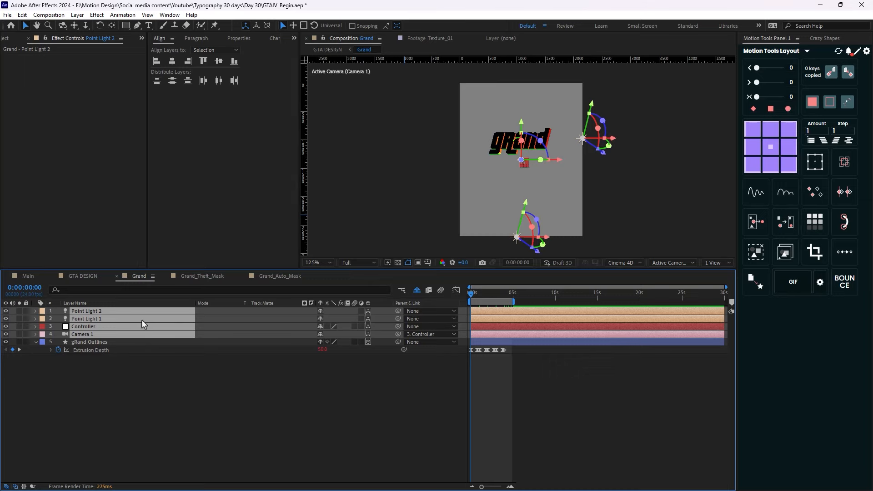
left_click(95, 277)
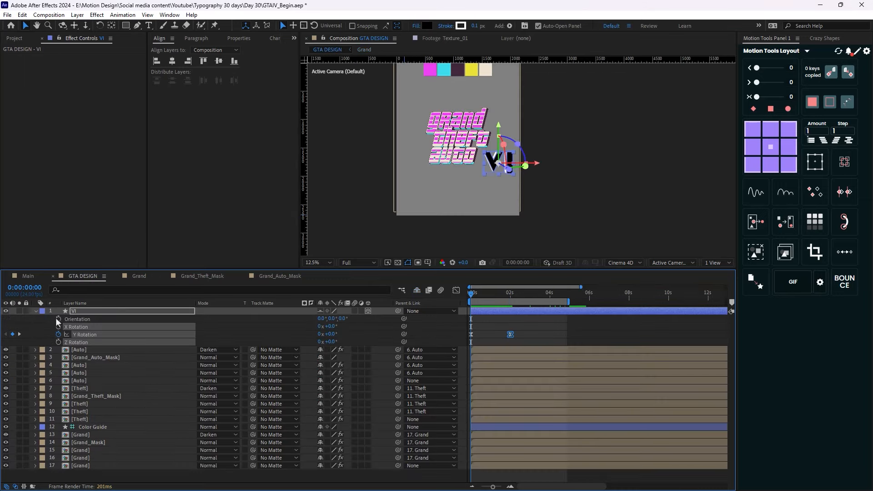
left_click(36, 311)
left_click(125, 457)
key("ctrl+v")
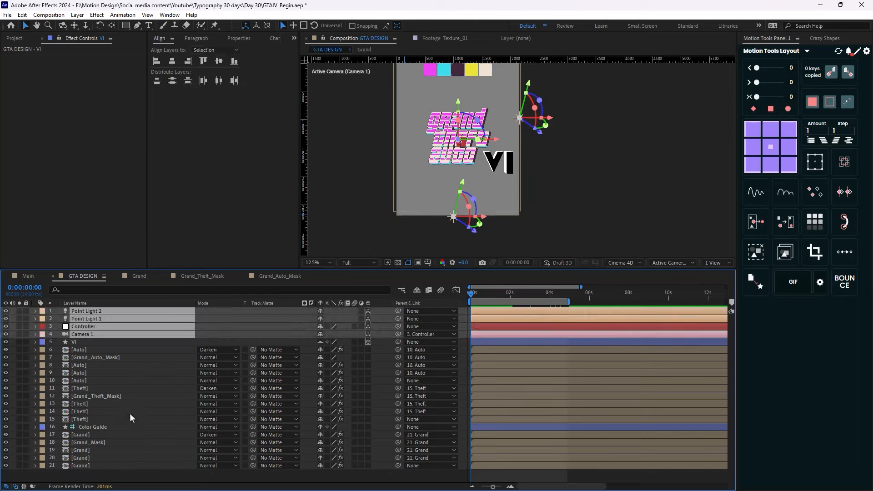
Duplicate Point Light 1 and move the copy horizontally to the composition's left edge
left_click(92, 343)
left_click(94, 320)
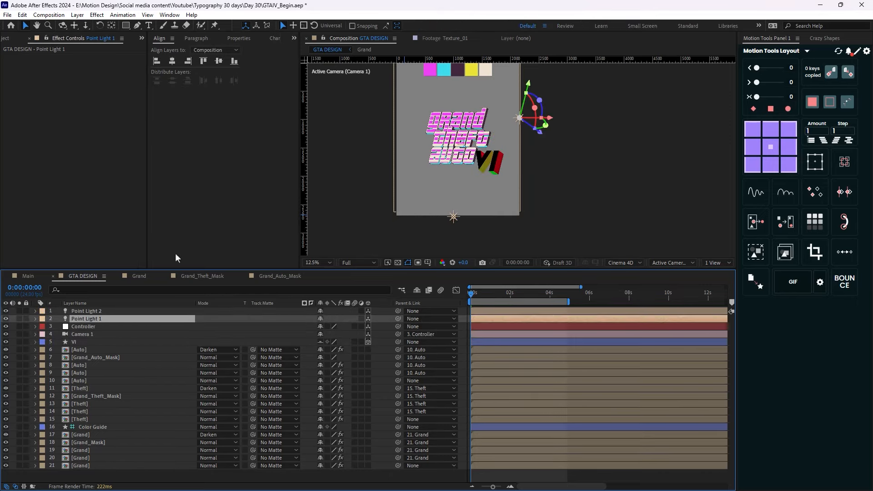
key("ctrl+d")
left_click_drag(440, 97, 429, 147)
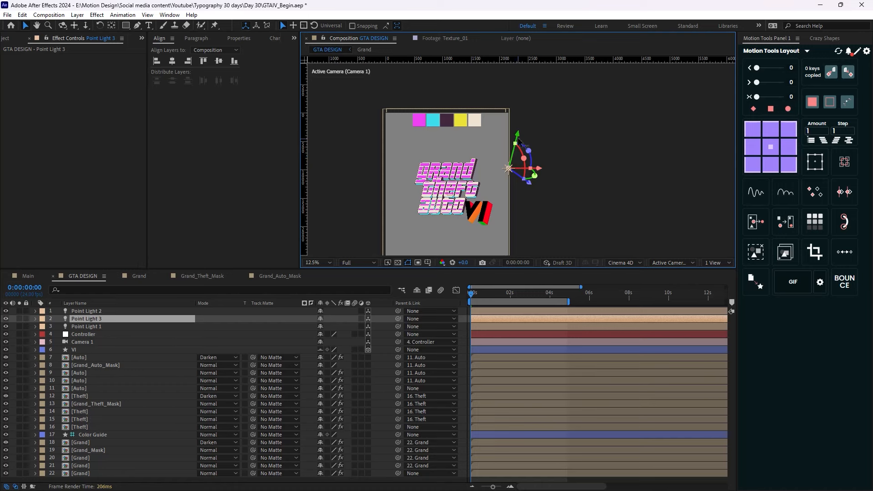
left_click_drag(541, 172, 413, 172)
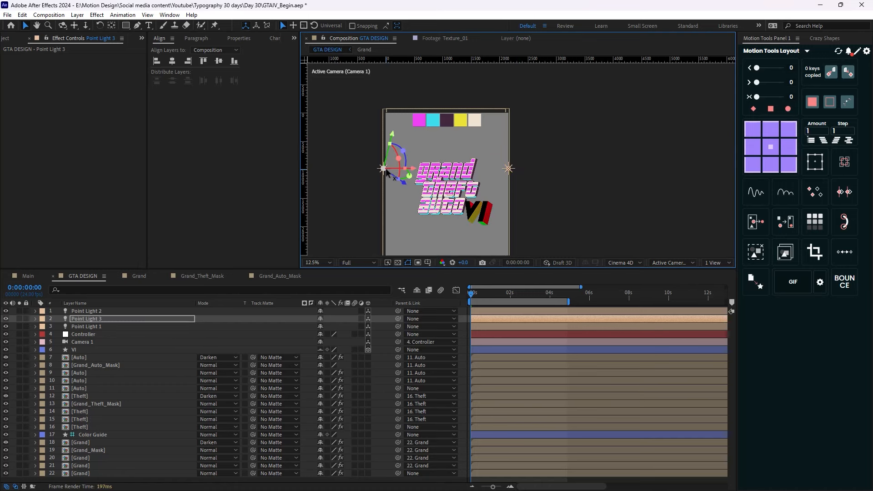
Check the light settings of Point Light 3 and Point Light 1
double_click(105, 320)
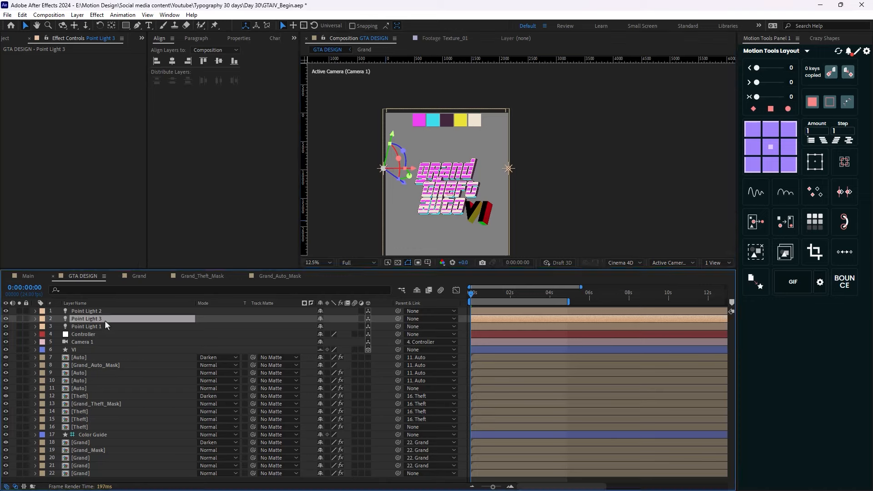
left_click(627, 334)
double_click(94, 326)
left_click(623, 336)
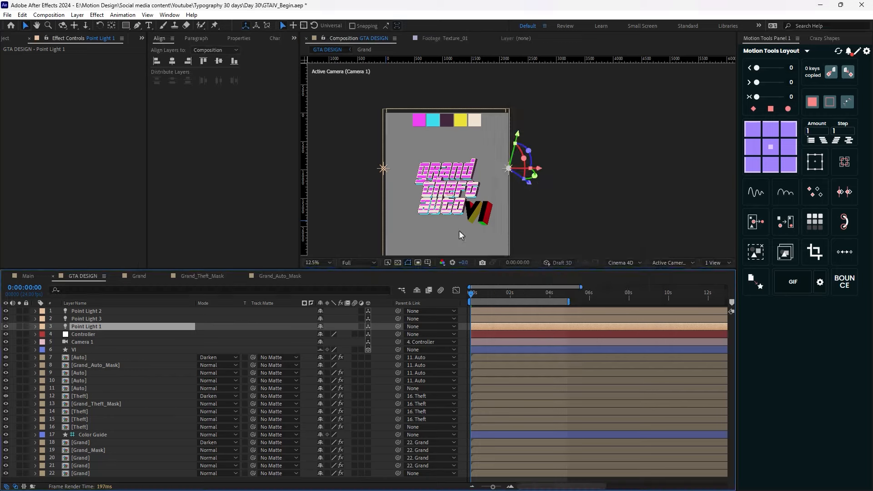
Duplicate Point Light 2 and move the copy to the middle of the composition's top edge
left_click(101, 312)
key("ctrl+d")
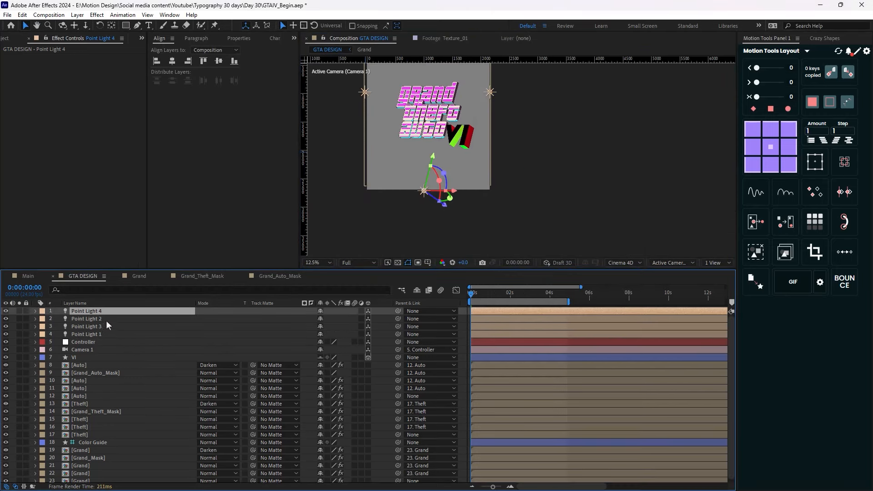
left_click_drag(425, 119, 416, 172)
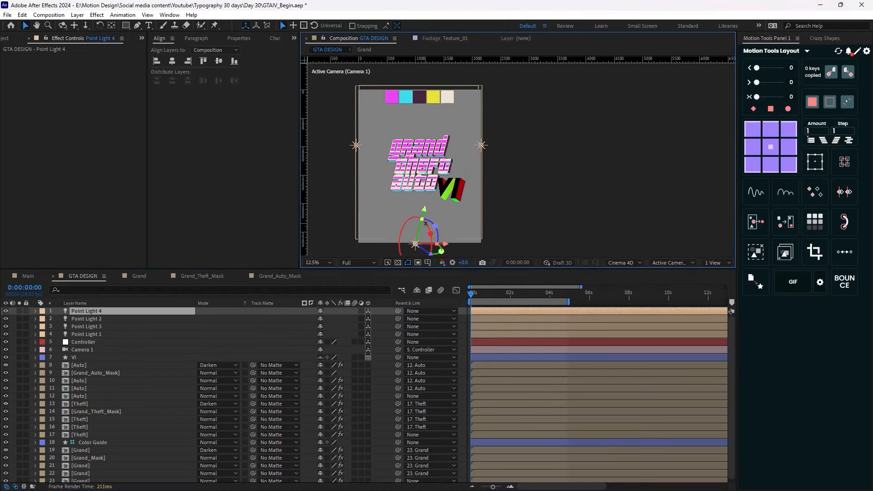
left_click_drag(425, 210, 458, 102)
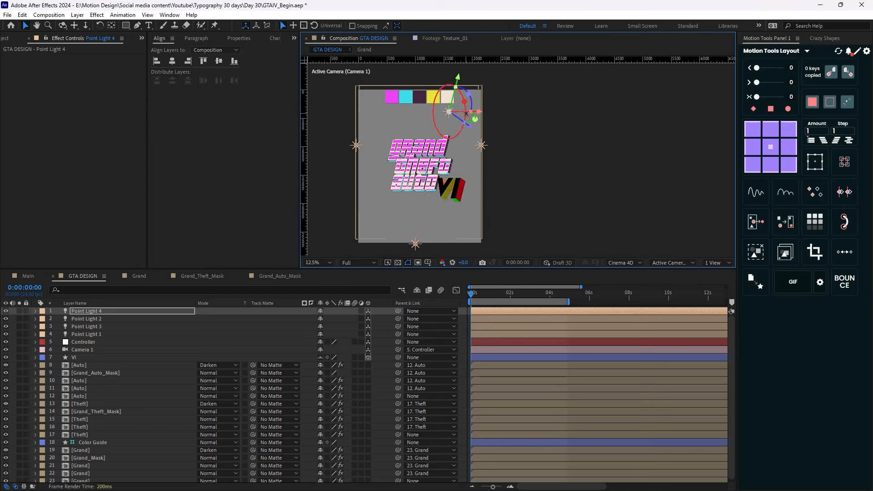
left_click_drag(464, 108, 433, 62)
left_click_drag(456, 91, 448, 88)
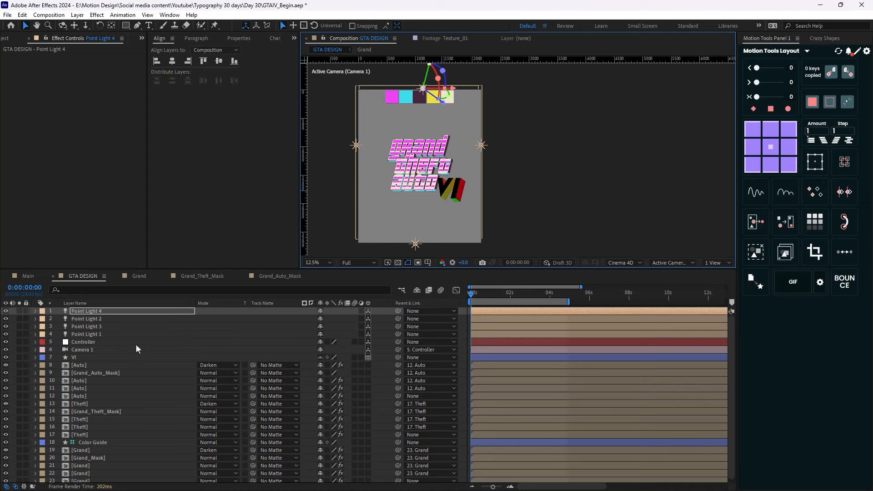
Pre-compose the four point lights, Controller, Camera 1 and VI layer into a composition named "VI"
left_click(90, 354, "shift")
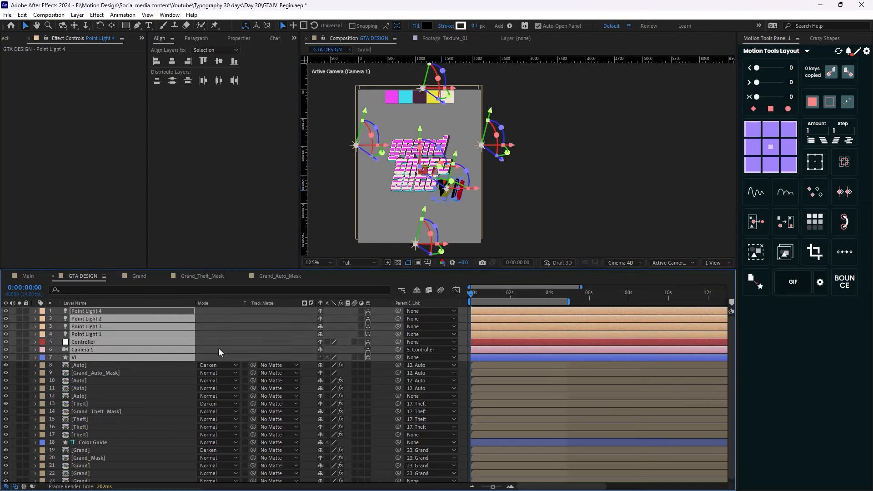
key("ctrl+shift+c")
type("VI")
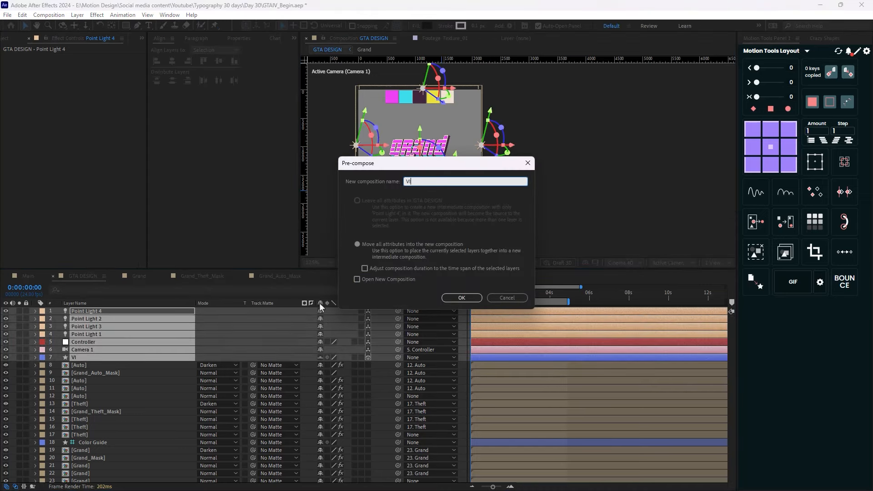
left_click(462, 296)
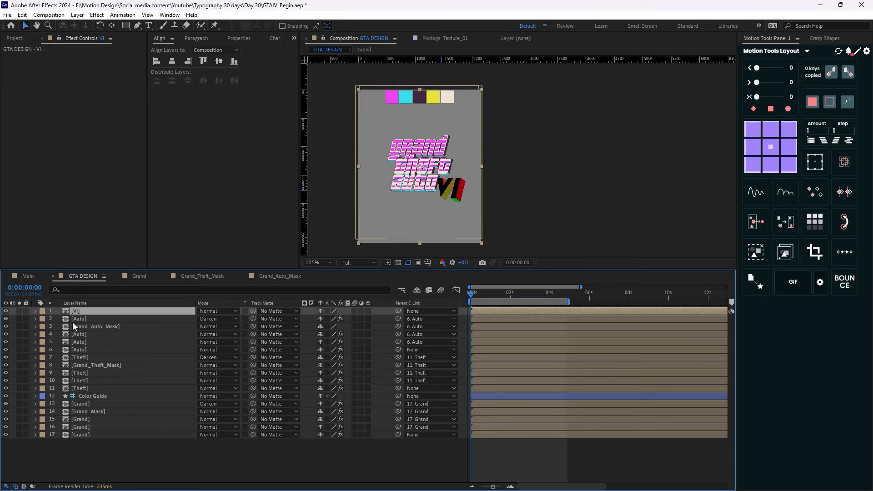
Duplicate the VI pre-comp layer three times
key("ctrl+d")
key("ctrl+d")
key("ctrl+d")
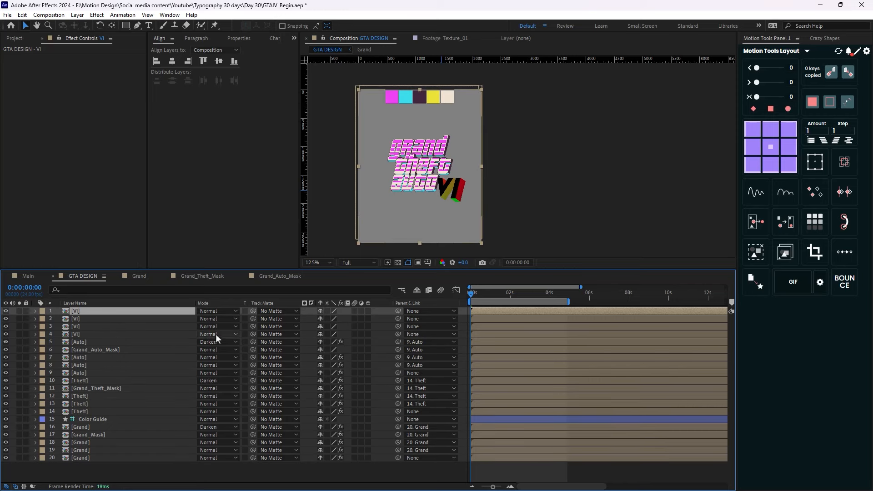
Copy all effects from Black & White to Curves of the bottommost Grand layer onto the lowest VI layer
left_click(79, 458)
left_click(32, 58)
left_click(38, 97, "shift")
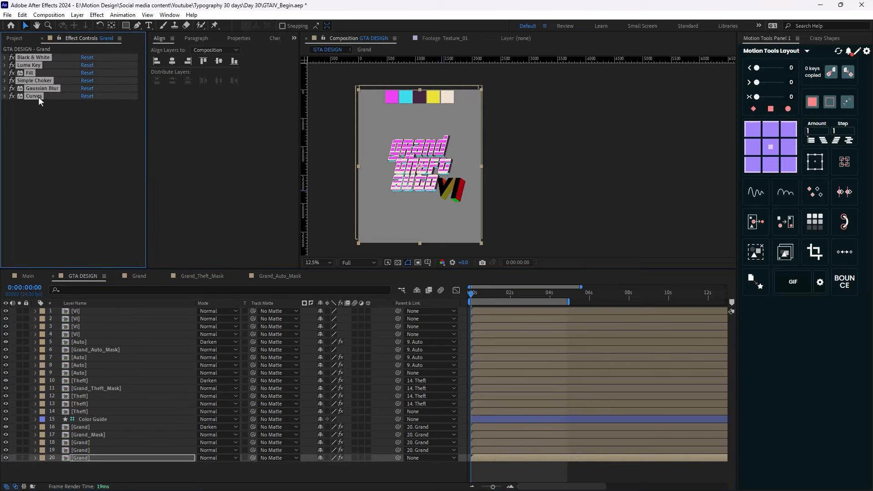
left_click(80, 331)
key("ctrl+v")
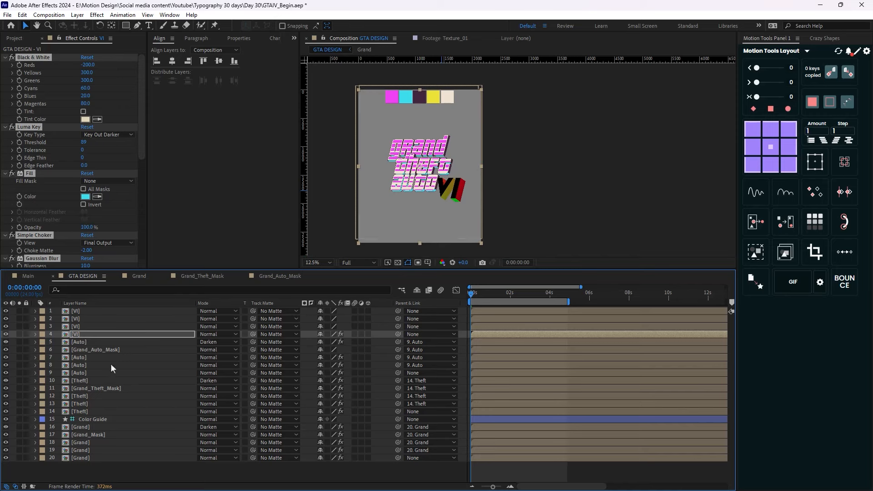
Copy all effects of the second-lowest Grand layer onto the second-lowest VI layer
left_click(88, 450)
left_click(34, 58)
left_click(31, 97, "shift")
left_click(78, 326)
key("ctrl+v")
Copy all effects of the Grand layer directly below Grand_Mask onto the second VI layer from the top
left_click(84, 443)
left_click(30, 58)
left_click(33, 89, "shift")
left_click(82, 319)
key("ctrl+v")
Copy all effects of the Grand layer set to Darken onto the topmost VI layer
left_click(80, 427)
left_click(33, 58)
left_click(32, 112, "shift")
left_click(80, 311)
key("ctrl+v")
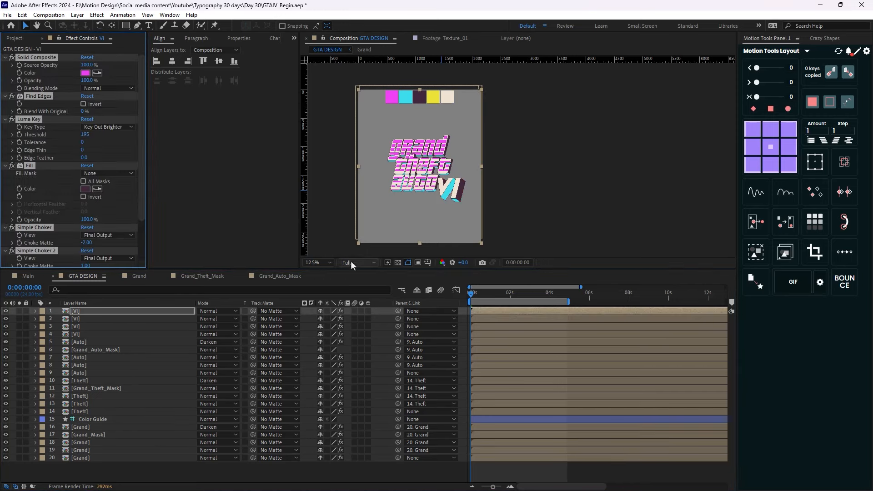
Sample the color guide's yellow swatch as the Fill color of the lowest VI layer
left_click(79, 327)
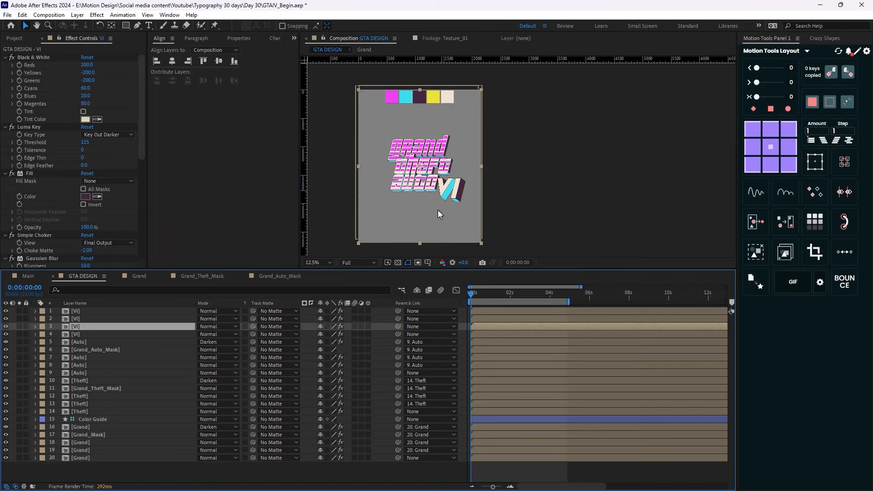
left_click(83, 332)
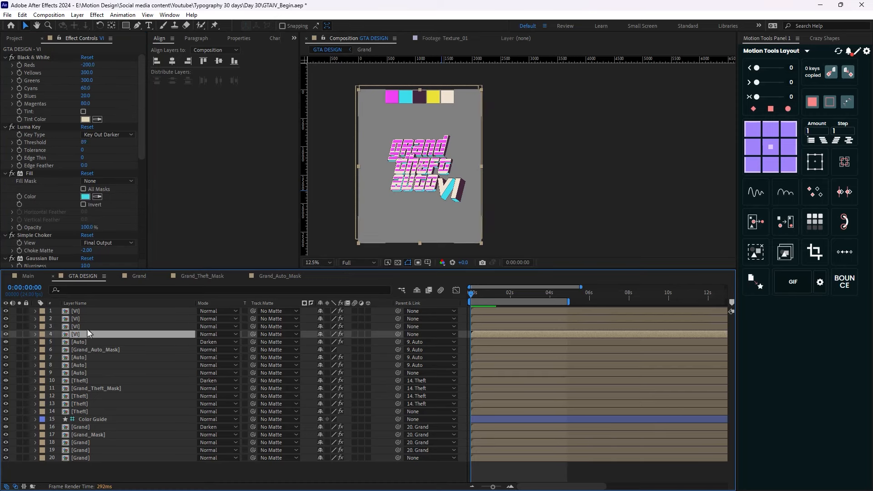
left_click(97, 196)
left_click(433, 97)
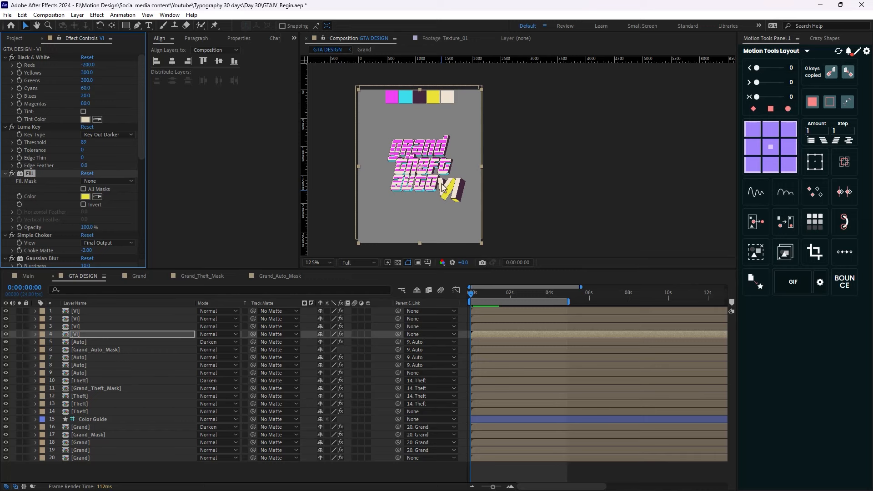
key(".")
Duplicate the Grand_Theft_Mask composition and rename the copy Grand_VI_Mask
left_click(14, 39)
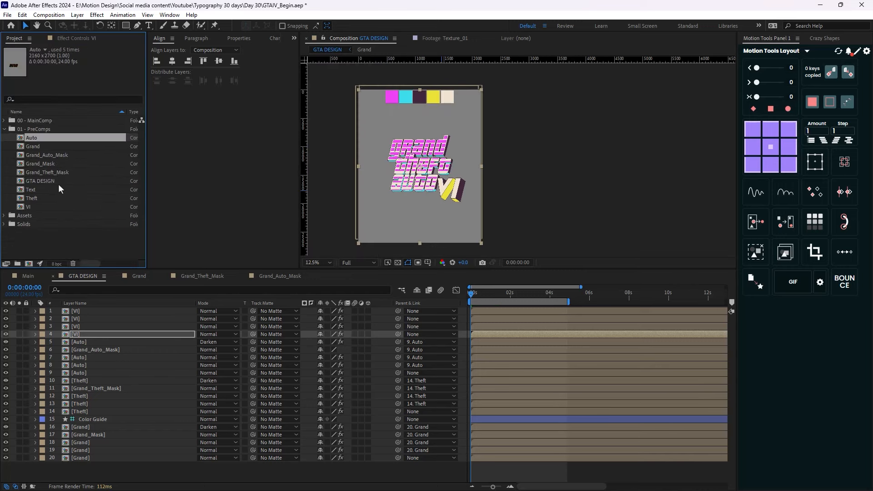
right_click(43, 174)
key("Escape")
key("ctrl+d")
right_click(48, 182)
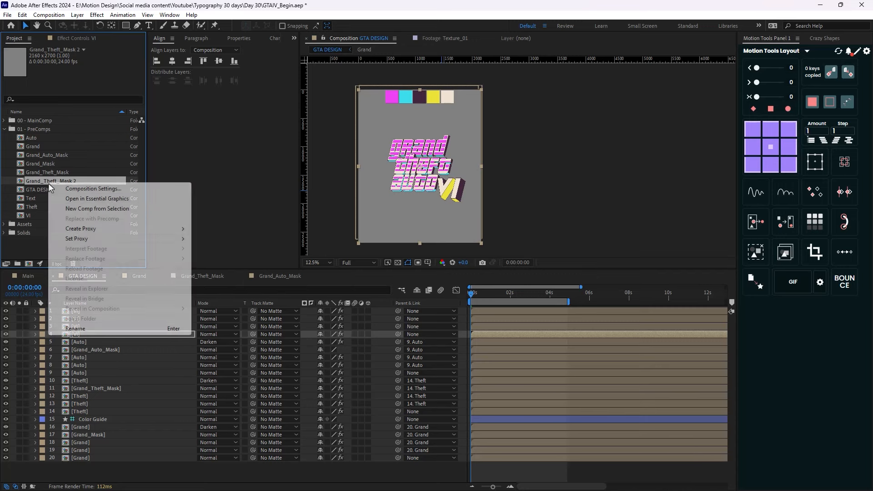
left_click(98, 329)
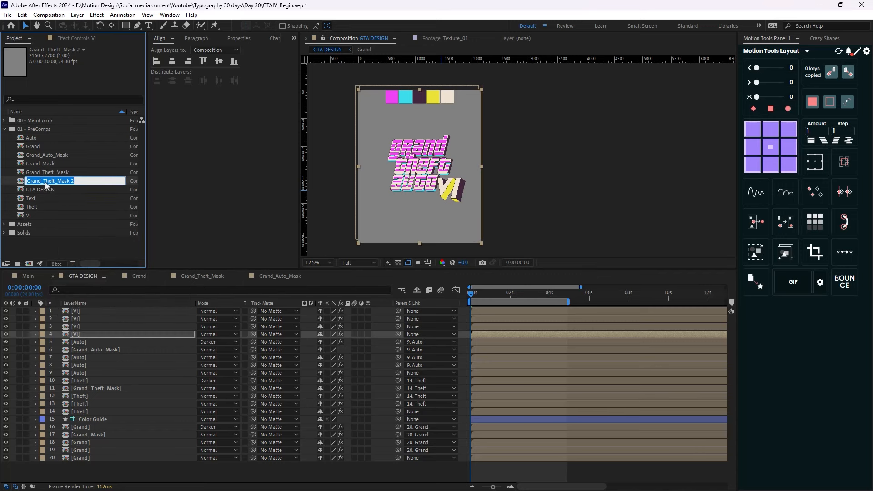
left_click_drag(44, 182, 49, 183)
type("VI")
key("BackSpace")
key("BackSpace")
key("Return")
Place Grand_VI_Mask directly below the topmost VI layer and set that VI layer's blending mode to Darken
left_click_drag(48, 181, 86, 315)
left_click(217, 311)
left_click(255, 123)
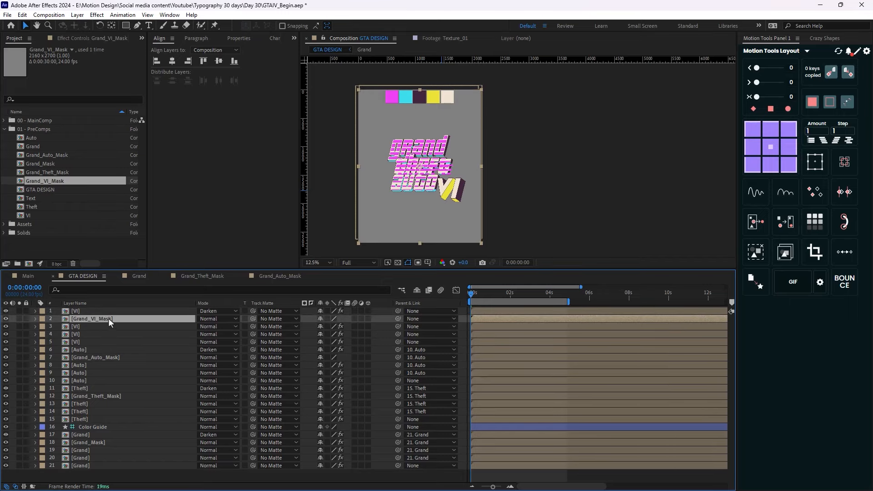
Open the Grand_VI_Mask composition and add the VI composition between the Mask and Theft layers
double_click(108, 318)
left_click(104, 318)
left_click_drag(29, 216, 82, 317)
Try deleting the Theft layer below VI, and undo the deletion
left_click(85, 326)
key("Delete")
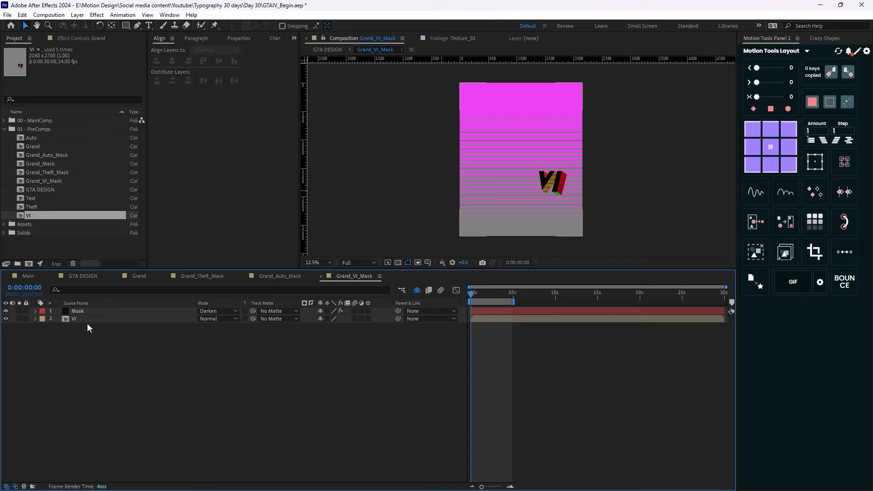
key("ctrl+z")
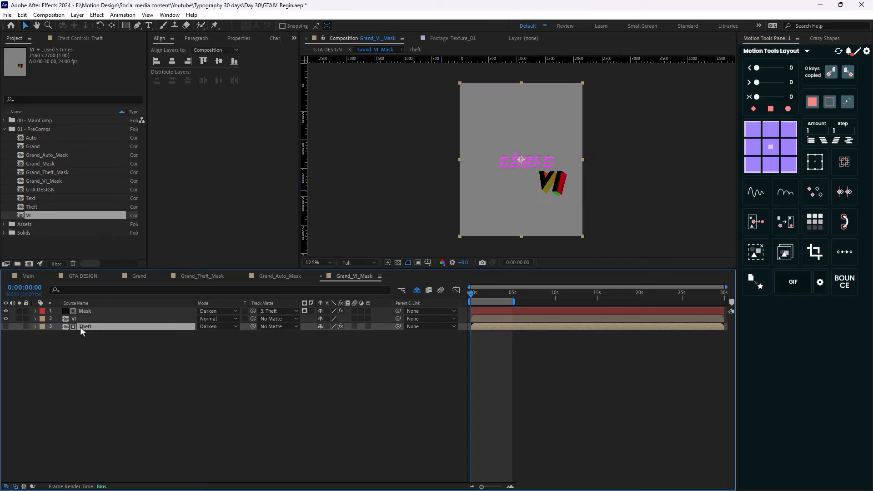
Copy the Theft layer's Luma Key, Fill and Simple Choker effects onto the VI layer, and select the Mask layer
left_click(75, 38)
left_click(109, 350)
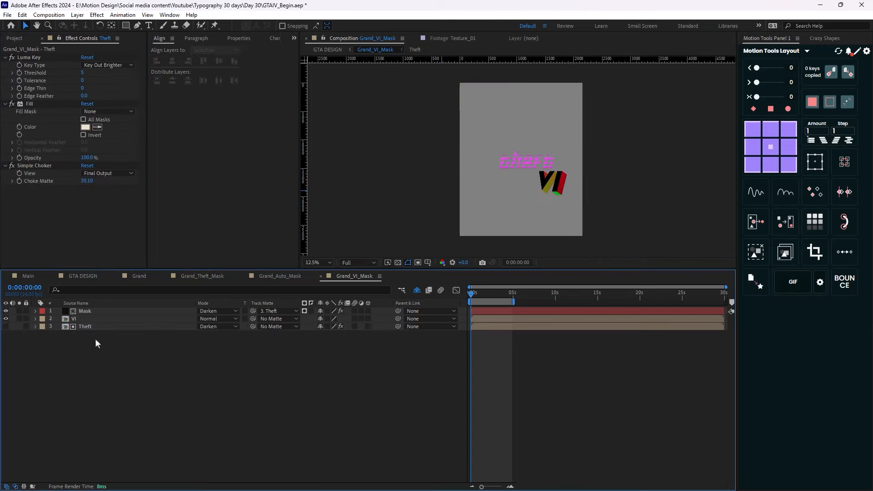
left_click(93, 319)
left_click(105, 313)
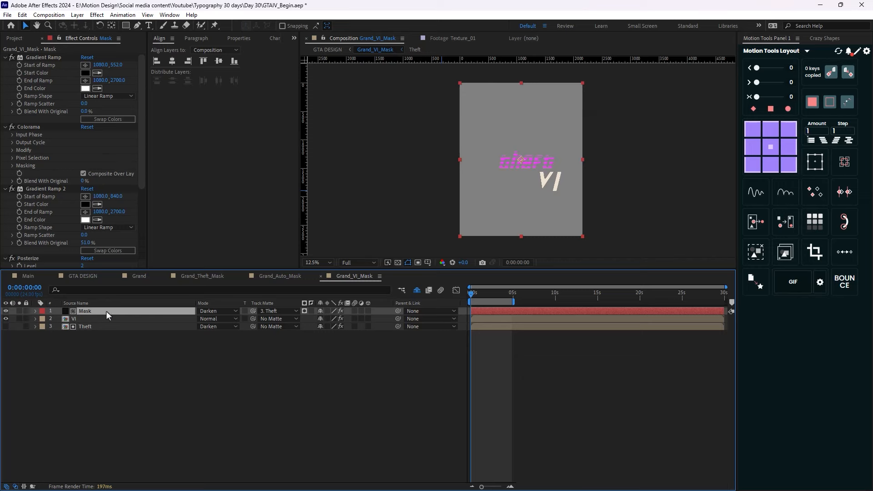
Collapse the Mask layer's Gradient Ramp, Colorama and Gradient Ramp 2 effects, and delete the Theft layer from Grand_VI_Mask
left_click(5, 57)
left_click(6, 66)
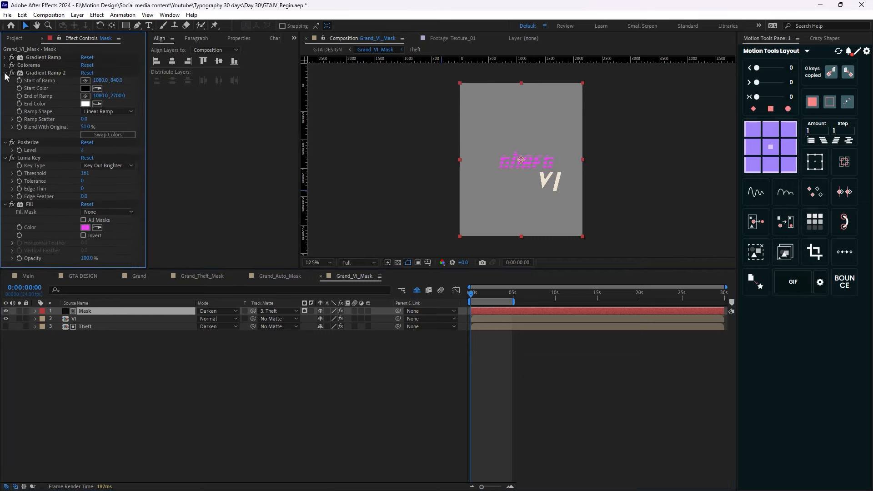
left_click(6, 73)
left_click(100, 346)
left_click(106, 312)
left_click(110, 320)
left_click(85, 325)
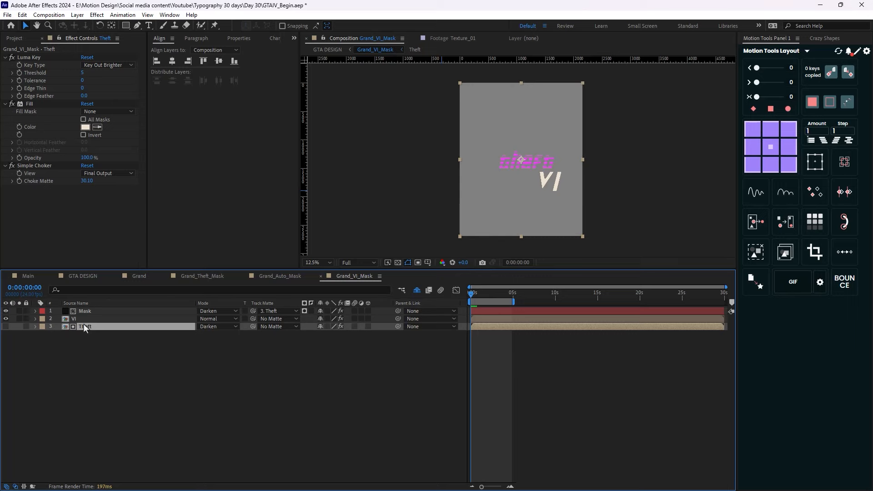
key("Delete")
Set the VI layer's blending mode to Darken and use VI as the Mask layer's track matte
left_click(110, 312)
left_click(220, 318)
left_click(255, 121)
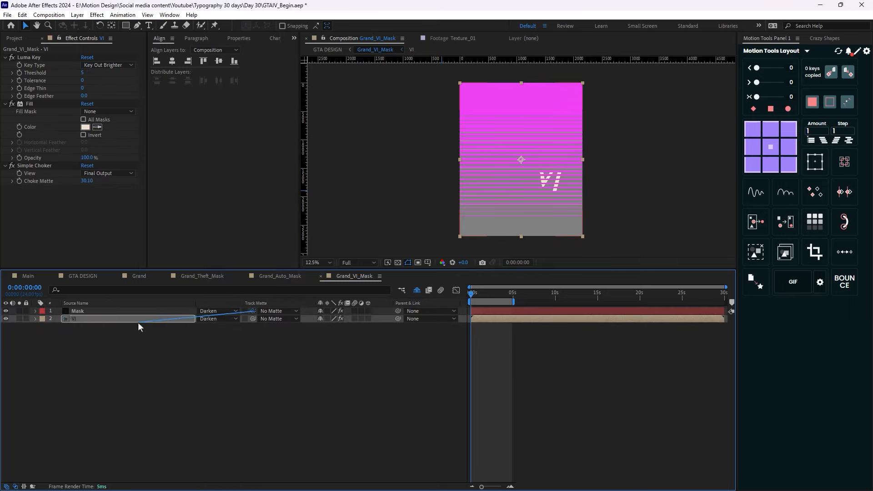
In the GTA DESIGN composition, parent the upper three VI layers and Grand_VI_Mask to the lowest VI layer
left_click(37, 278)
left_click(82, 276)
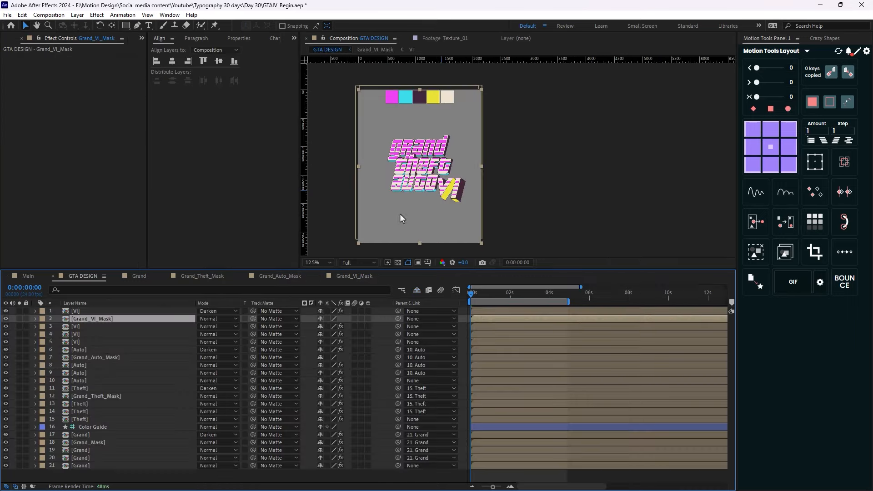
left_click(91, 311)
left_click(88, 334, "shift")
left_click_drag(398, 335, 113, 343)
left_click(113, 343)
Nudge the parented VI lettering slightly to the right beside "auto"
left_click_drag(393, 217, 491, 161)
scroll(491, 162, "down", 2)
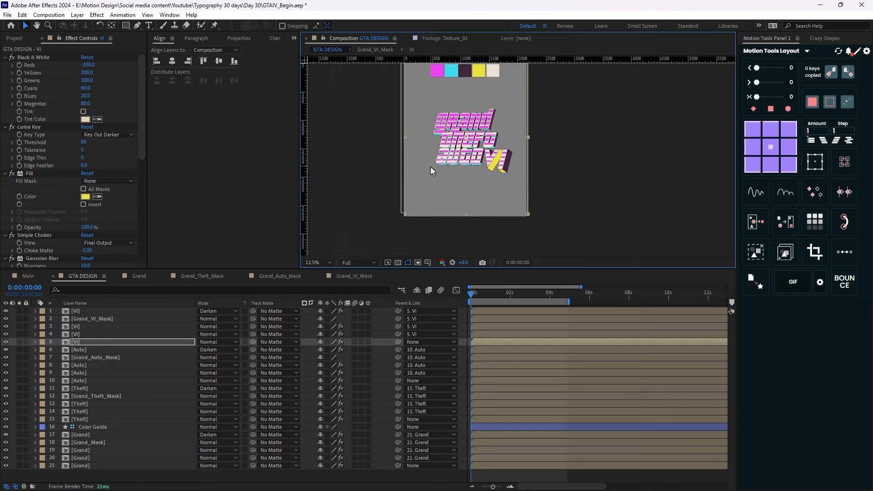
left_click_drag(493, 201, 495, 202)
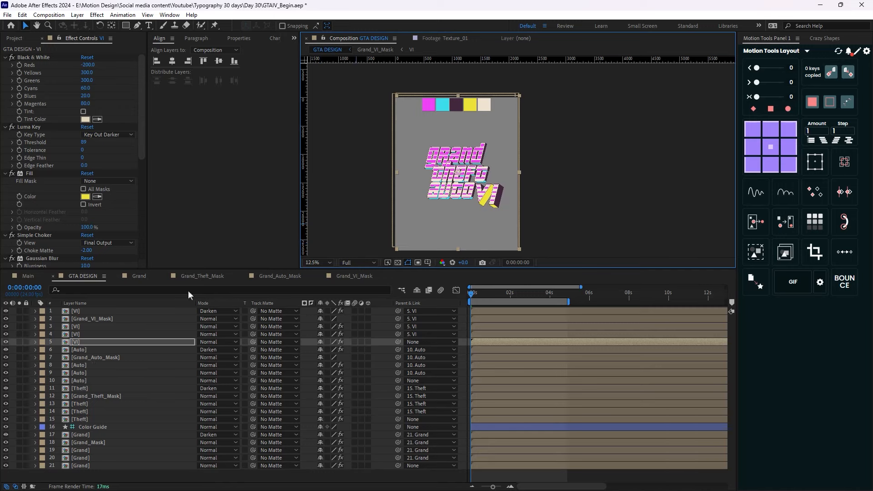
Scale the lowest Grand layer to 130% to enlarge the whole "grand" lettering
left_click(82, 466)
key("s")
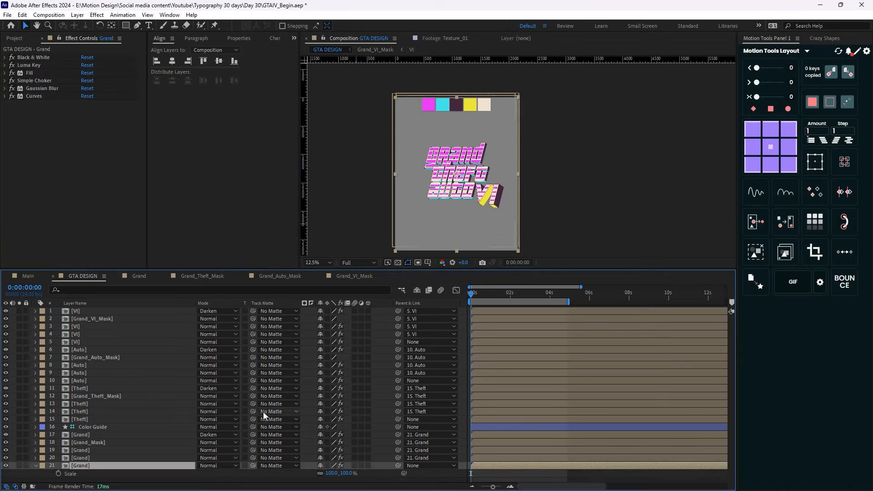
left_click_drag(331, 474, 344, 473)
left_click_drag(347, 474, 345, 476)
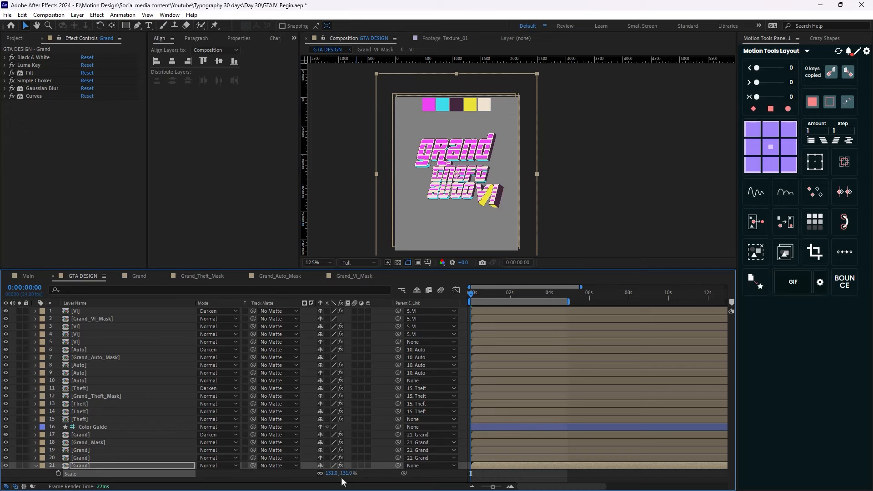
left_click(332, 474)
type("130")
key("Return")
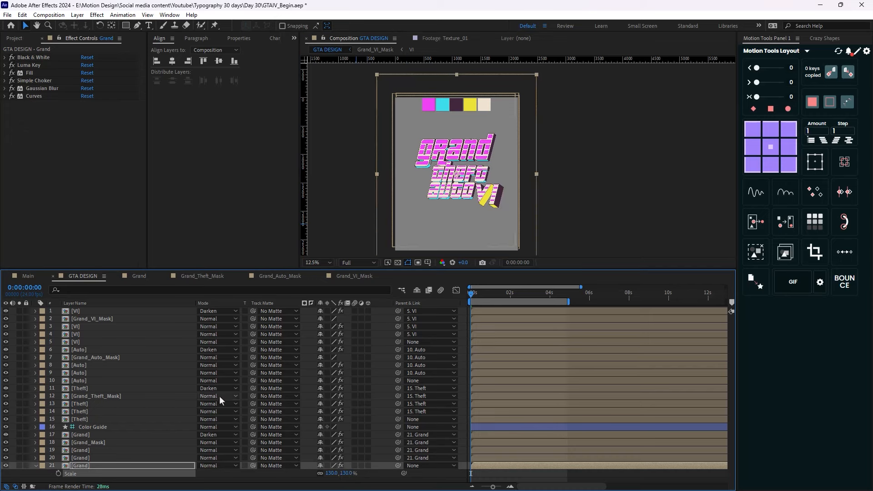
Scale the lowest Theft layer to 130% to match the "grand" lettering
left_click(84, 420)
key("s")
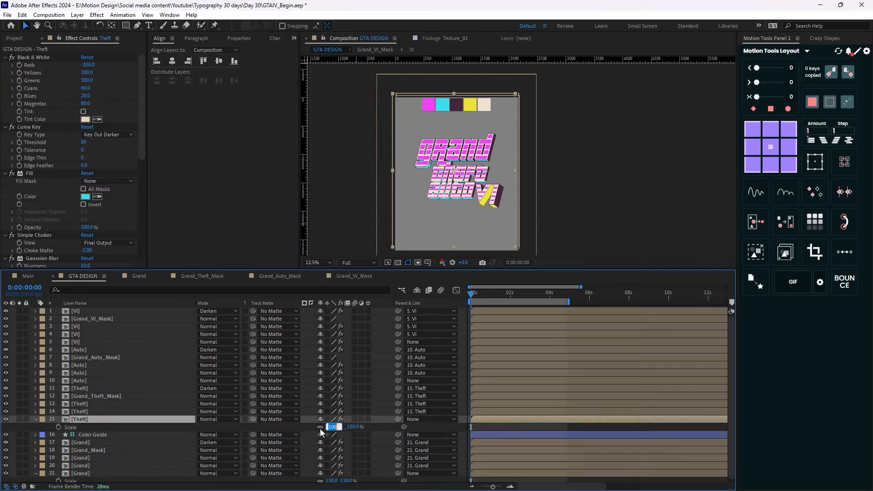
type("130")
key("Return")
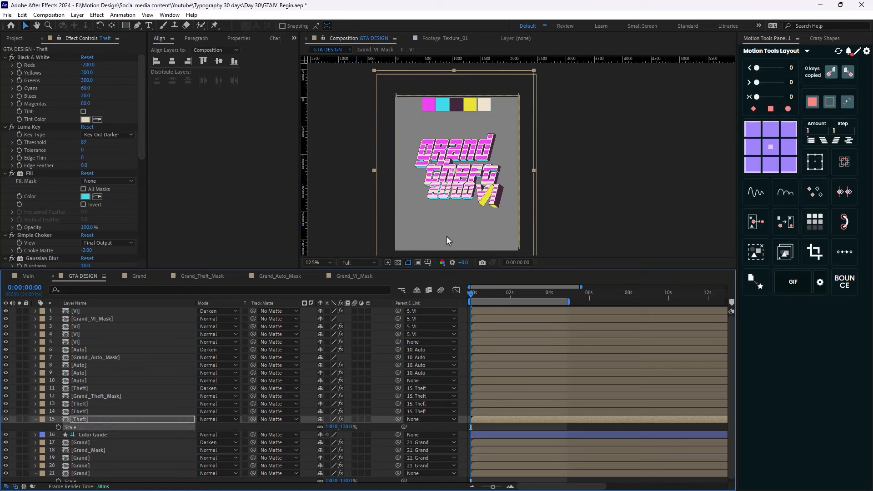
scroll(453, 203, "up", 2)
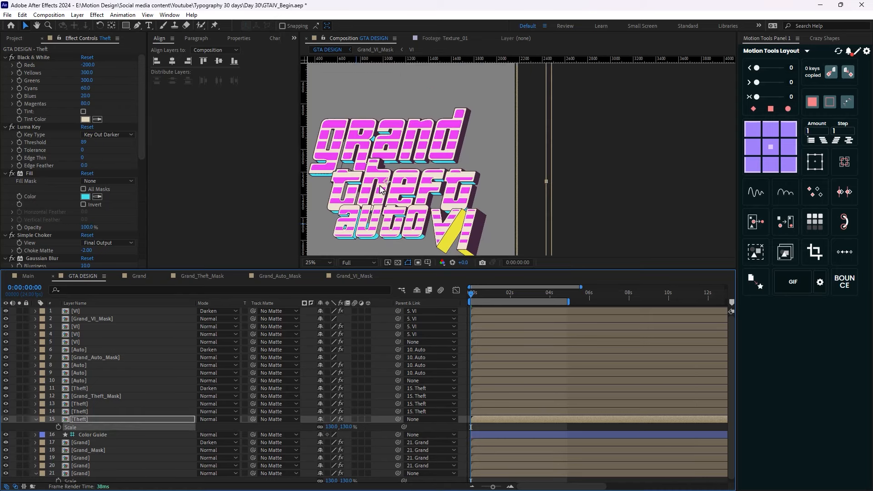
left_click_drag(380, 186, 379, 183)
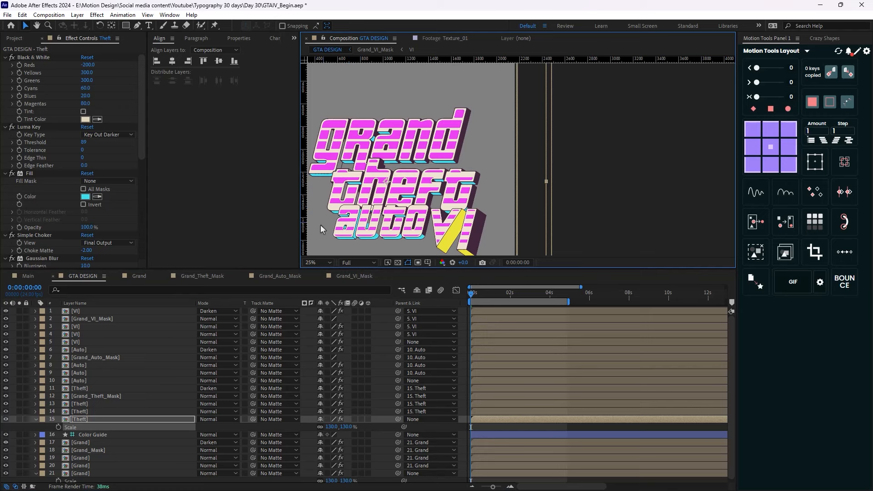
Scale the lowest Auto layer to 130% to match the other words
left_click(82, 382)
key("s")
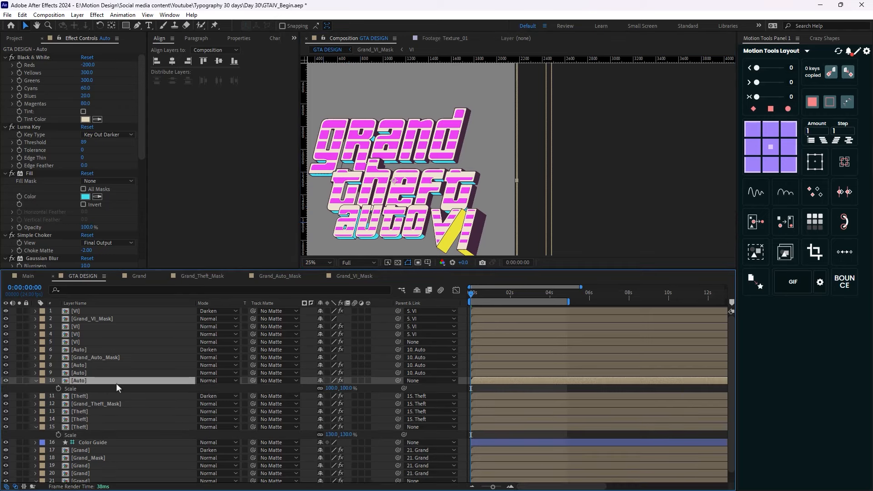
left_click(332, 388)
type("130")
key("Return")
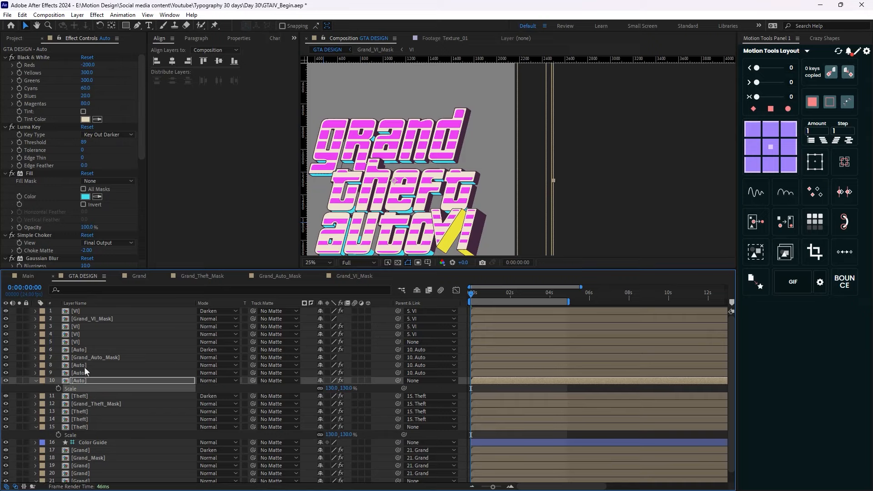
Move the lowest VI layer slightly right and down so VI sits against the end of the enlarged "auto"
left_click(77, 342)
scroll(451, 200, "down", 2)
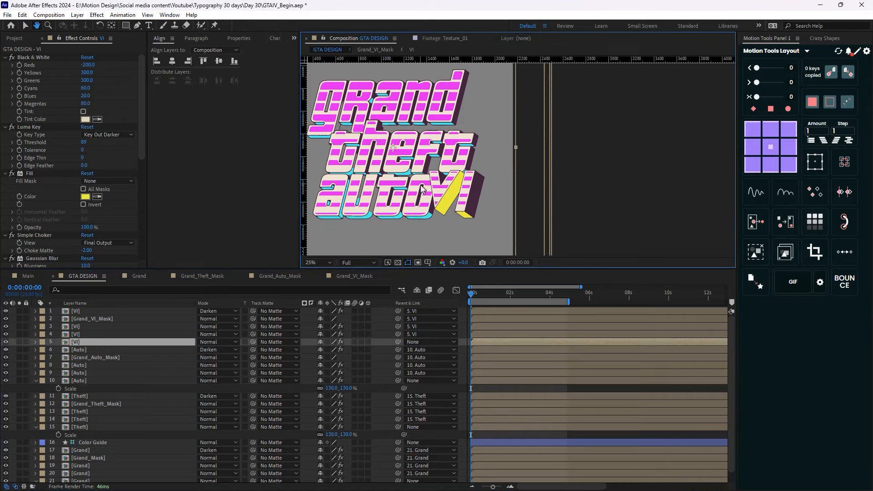
left_click_drag(452, 201, 462, 205)
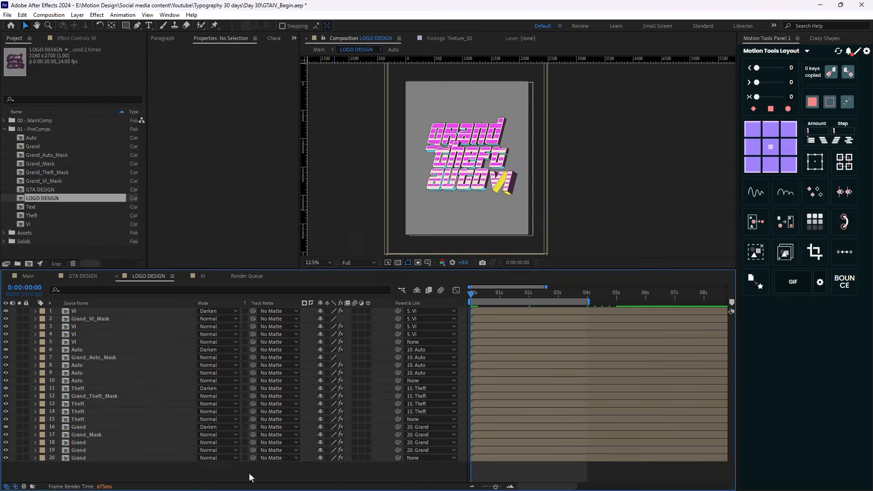
In LOGO DESIGN, keyframe the lowest VI layer's Position at 0 s and set it to 1160, 1594 at 1 s
left_click(80, 343)
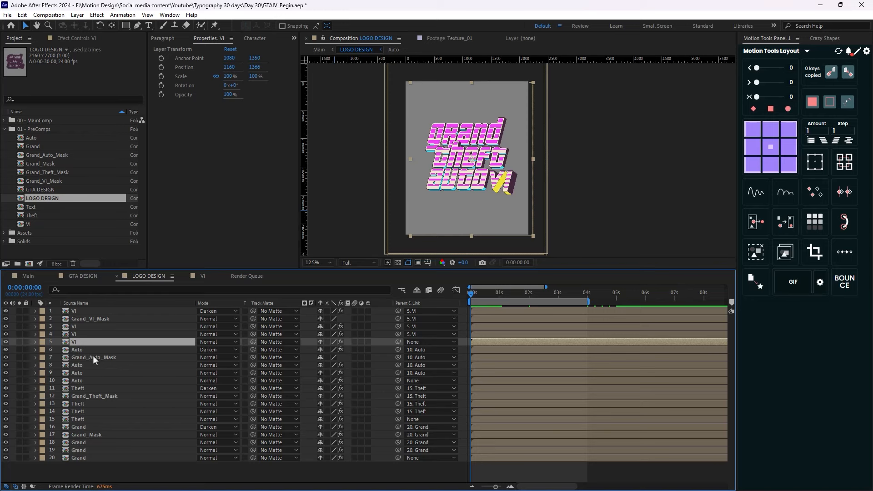
key("p")
left_click(59, 350)
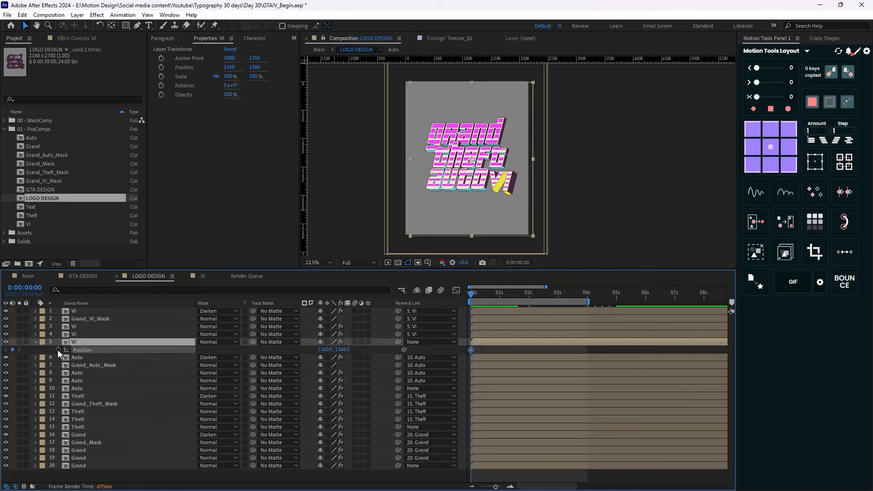
left_click_drag(476, 302, 499, 299)
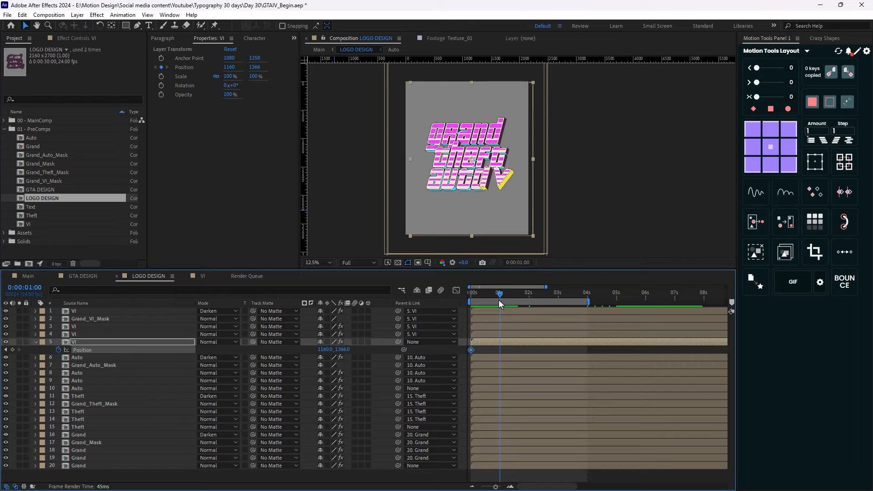
left_click_drag(332, 350, 435, 361)
Copy the VI layer's first Position keyframe and paste it at 2 s
left_click_drag(506, 300, 528, 305)
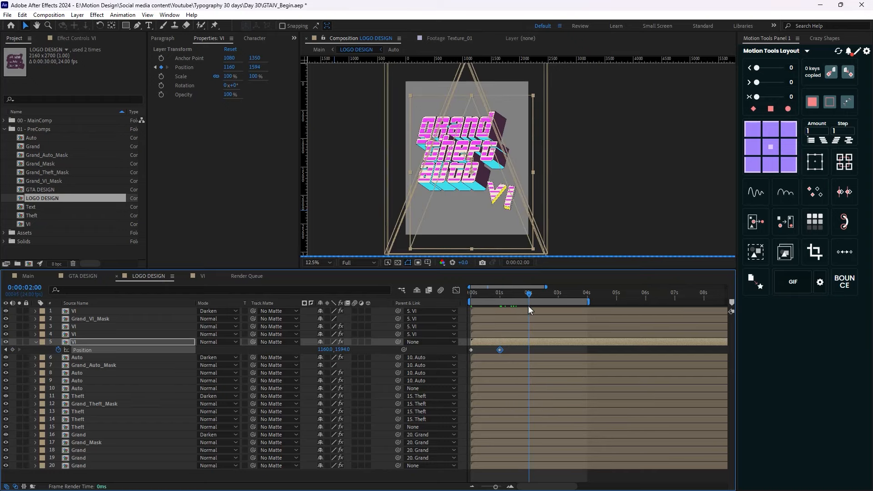
left_click(471, 349)
key("ctrl+c")
key("ctrl+v")
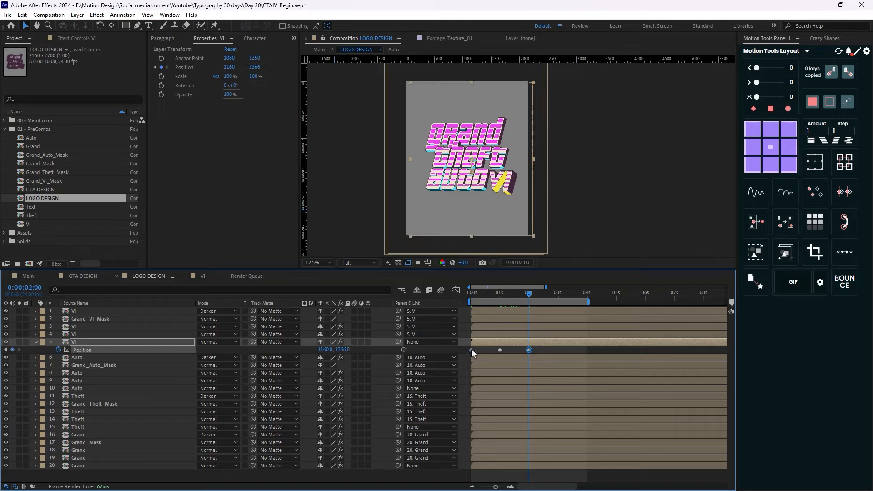
Apply Easy Ease to all three of the VI layer's Position keyframes
mouse_move(528, 301)
left_mouse_down()
mouse_move(485, 303)
mouse_move(469, 292)
mouse_move(529, 299)
left_mouse_up()
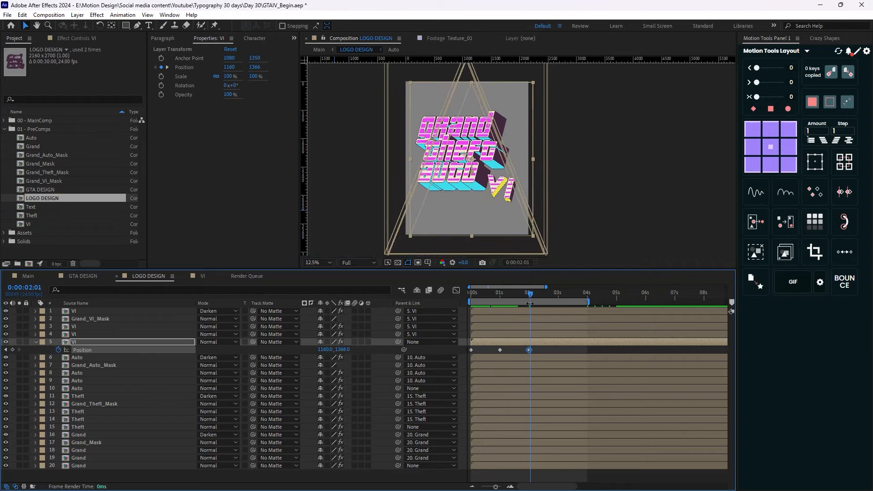
left_click_drag(541, 347, 464, 361)
key("F9")
left_click_drag(532, 292, 530, 298)
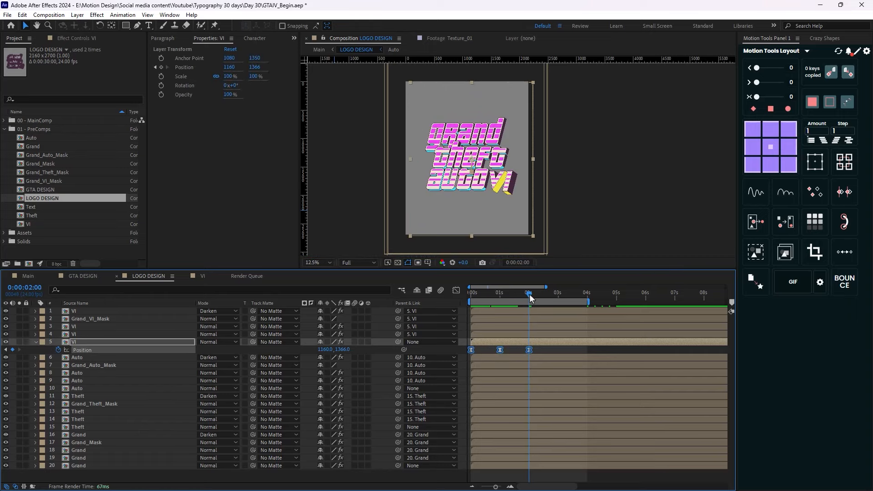
Add a loop expression to the VI layer's Position property
left_click(59, 353, "alt")
type("lii")
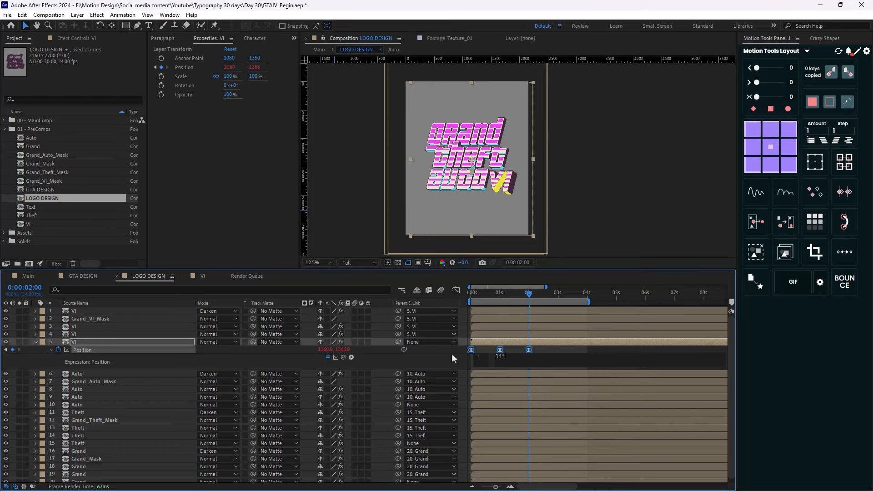
key("BackSpace")
type("oo")
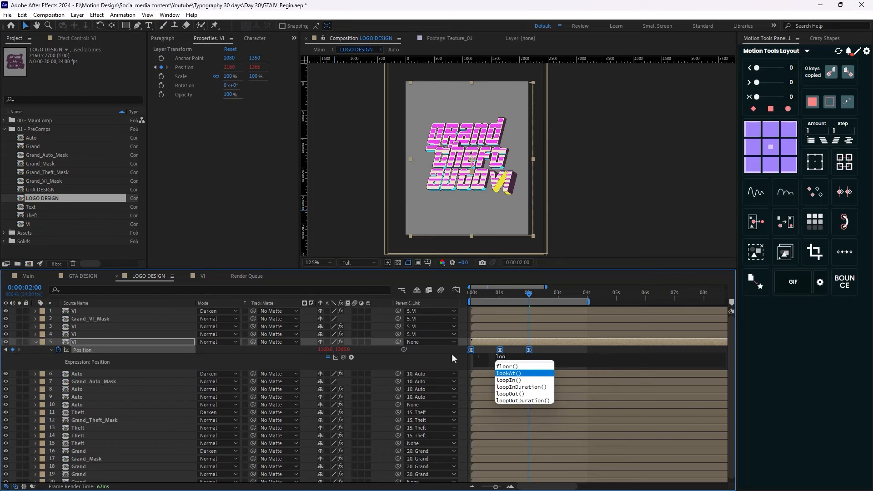
key("Return")
left_click(629, 247)
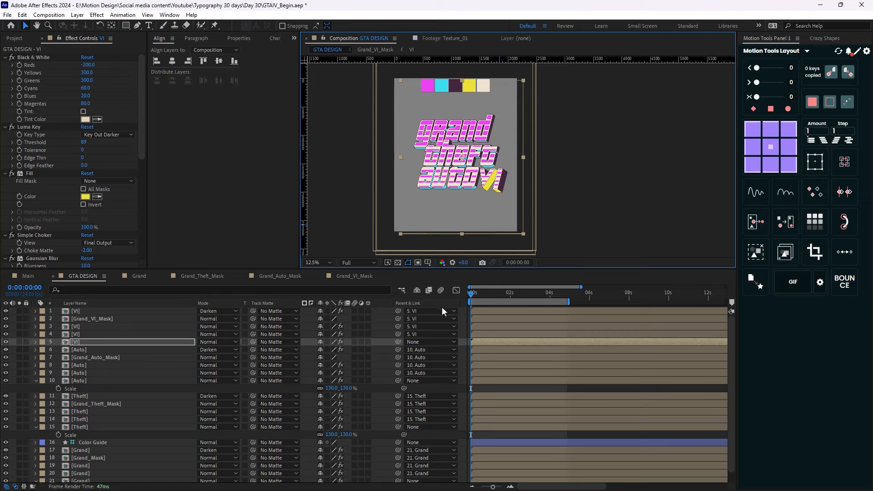
Pre-compose every GTA DESIGN layer except Color Guide into a composition named LOGO DESIGN
key("ctrl+a")
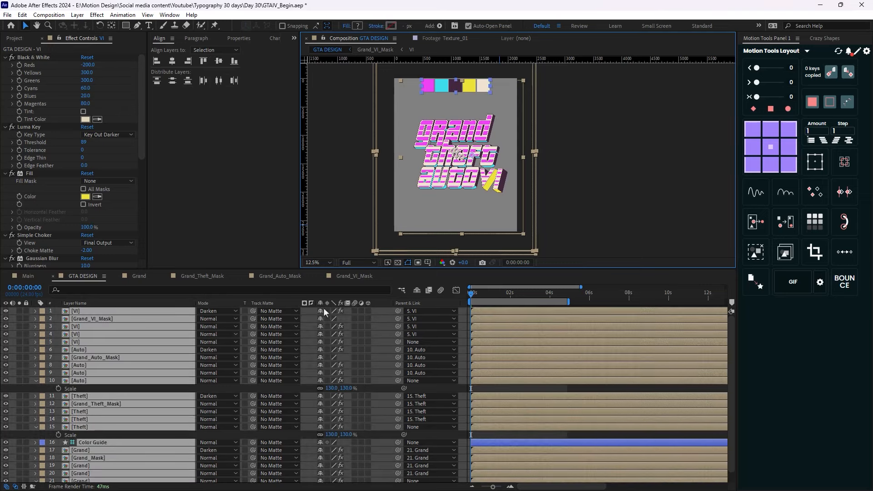
left_click(92, 443, "ctrl")
key("ctrl+shift+c")
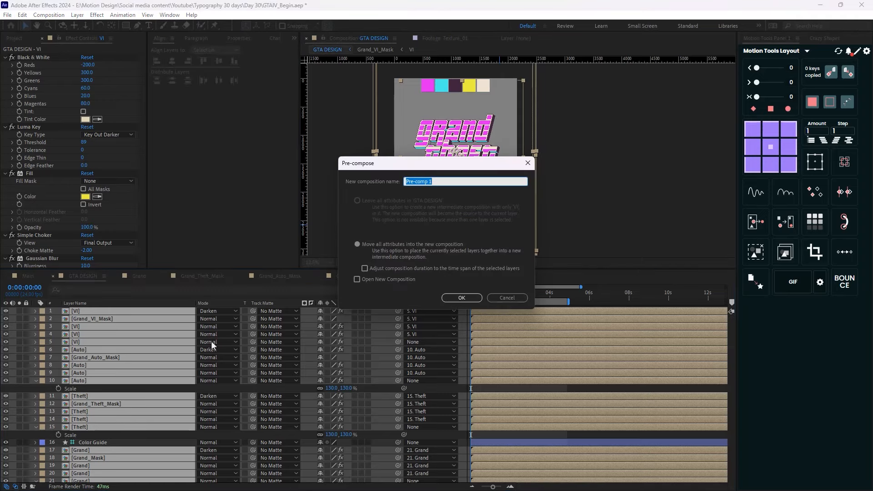
type("LOGO DESIGN")
left_click(461, 298)
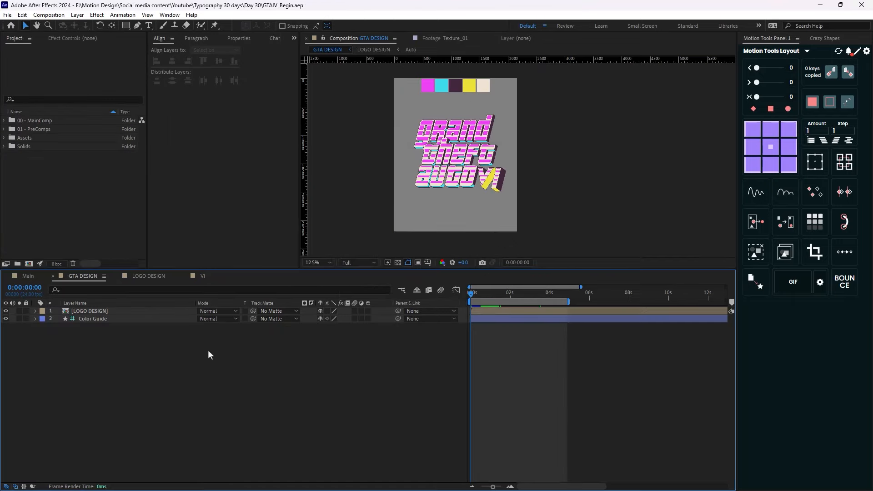
Open the Main composition and add LOGO DESIGN from the 01 - PreComps folder with the Text composition above it
left_click(28, 276)
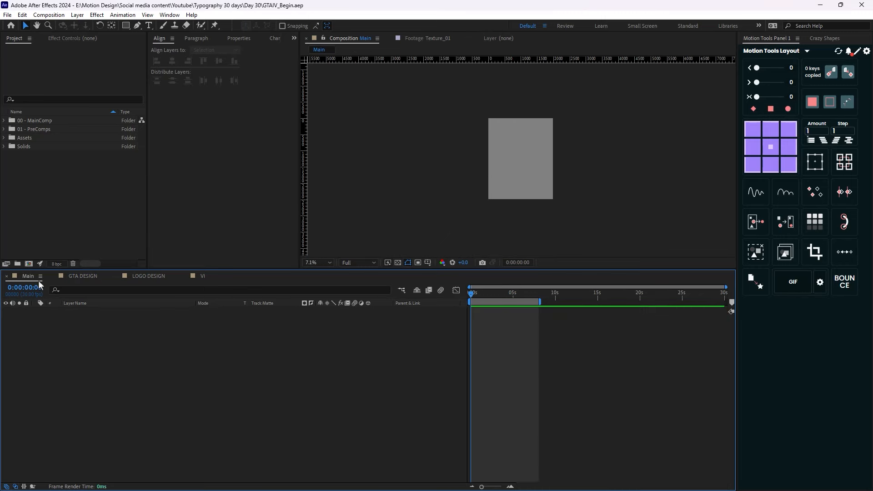
left_click(4, 129)
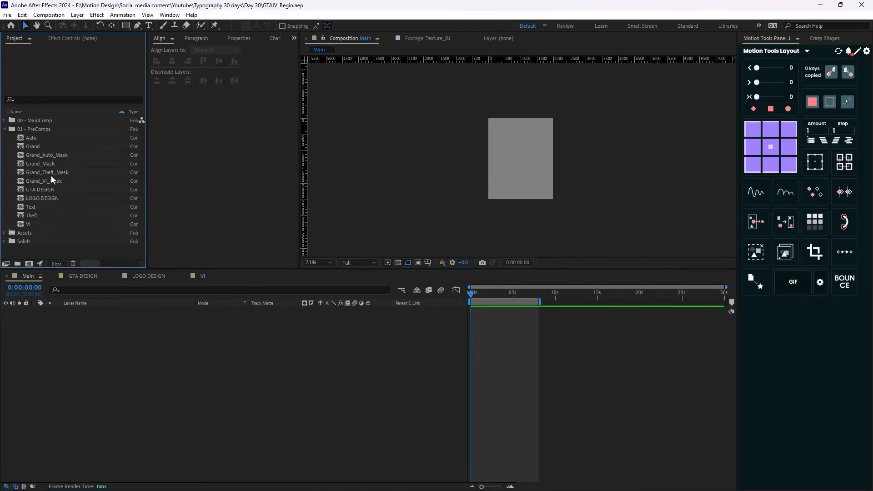
left_click_drag(50, 197, 75, 331)
left_click_drag(41, 207, 68, 310)
Scale the Text layer to 91%
key("shift+slash")
key("s")
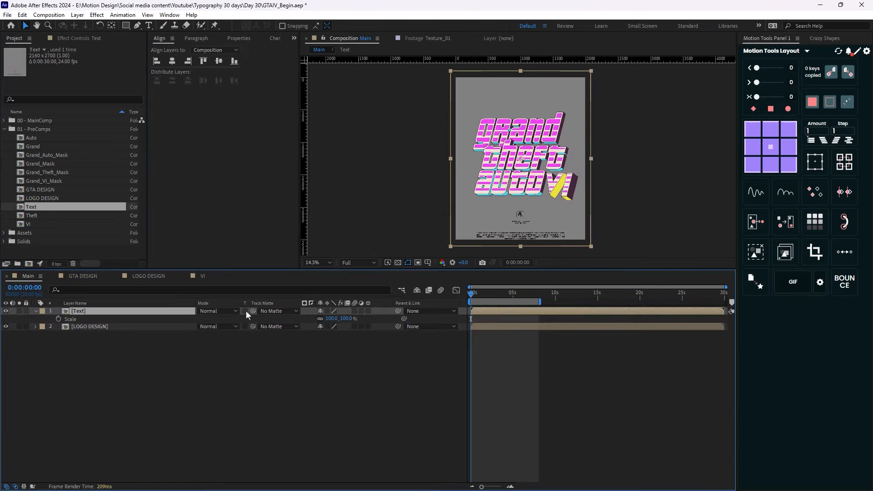
left_click_drag(331, 318, 329, 319)
Add a pale orange solid filling the composition and send it to the back as the background
left_click(166, 385)
key("ctrl+y")
left_click(467, 320)
key("ctrl+shift+bracketleft")
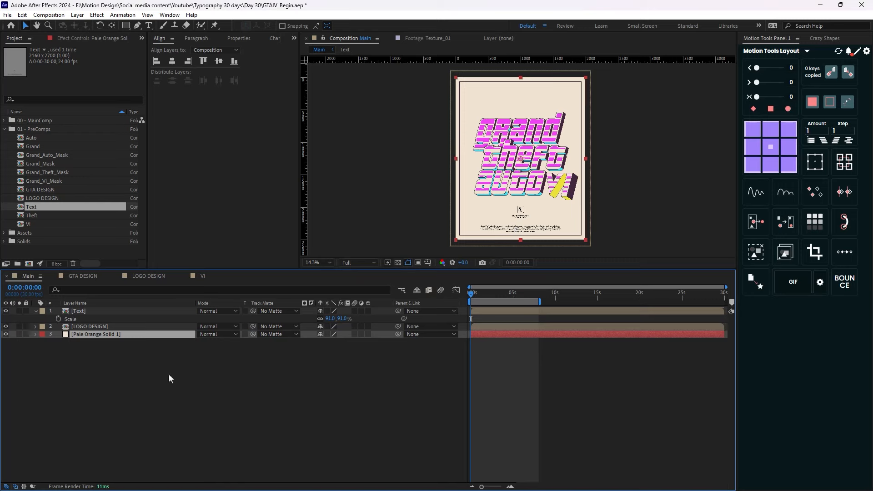
left_click(129, 365)
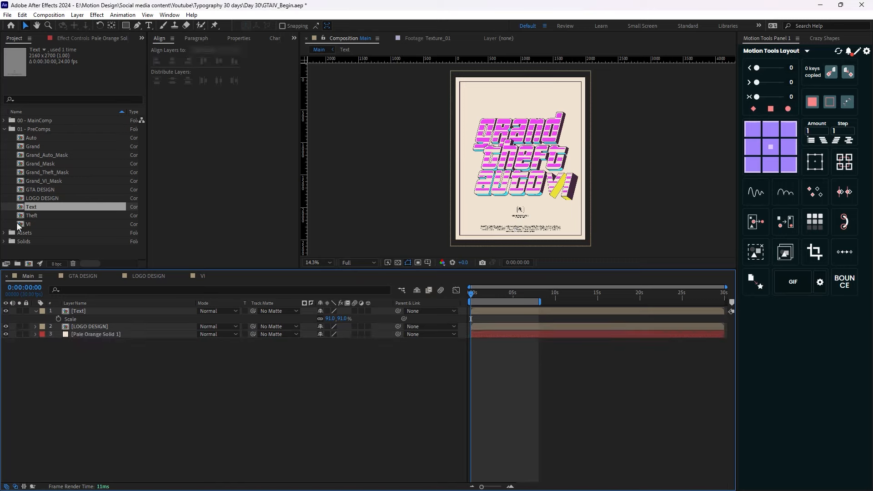
Add Texture_01 from the Assets folder as the uppermost layer in Main, blend it with Screen and scale it to 91%
left_click(4, 233)
scroll(60, 233, "down", 1)
left_click_drag(39, 214, 106, 310)
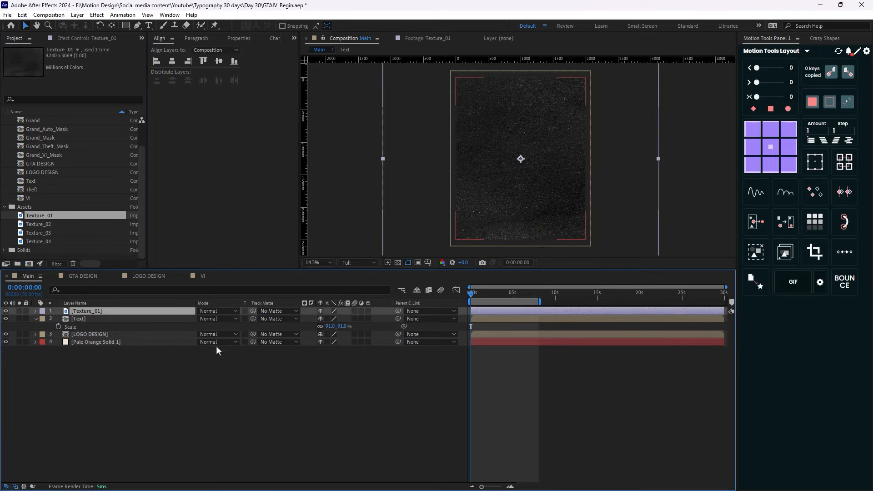
left_click(214, 311)
left_click(246, 204)
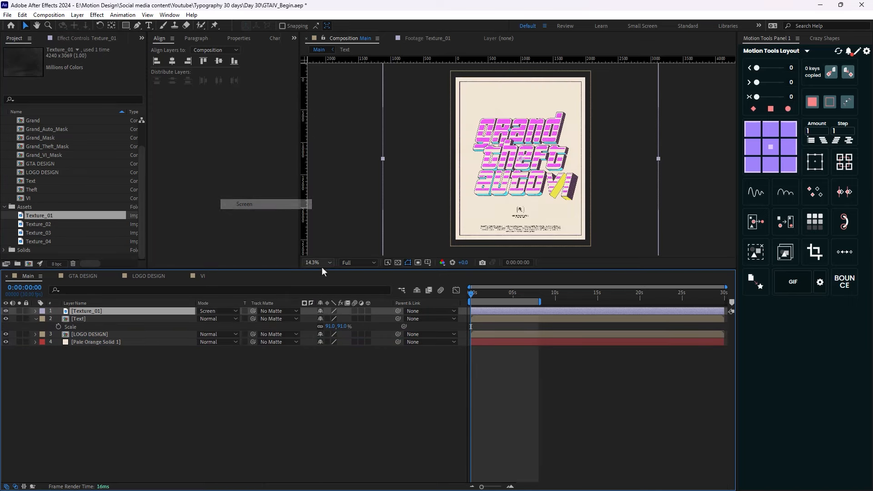
key("s")
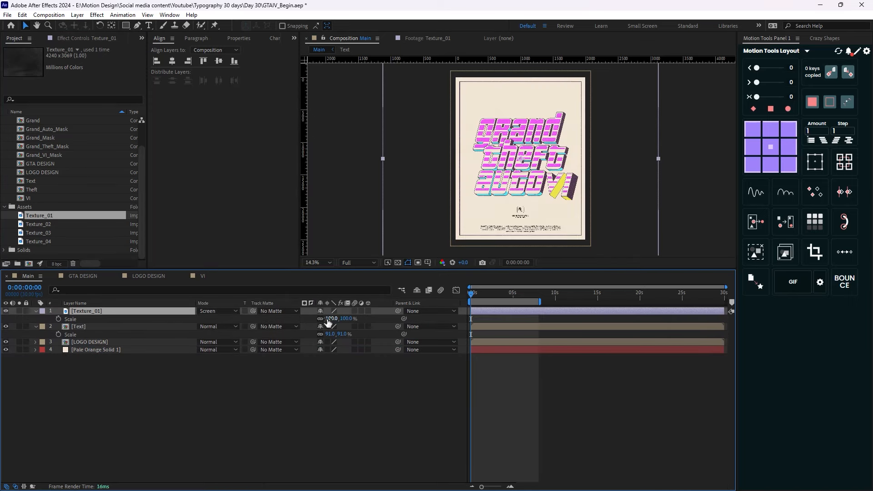
left_click_drag(328, 319, 324, 318)
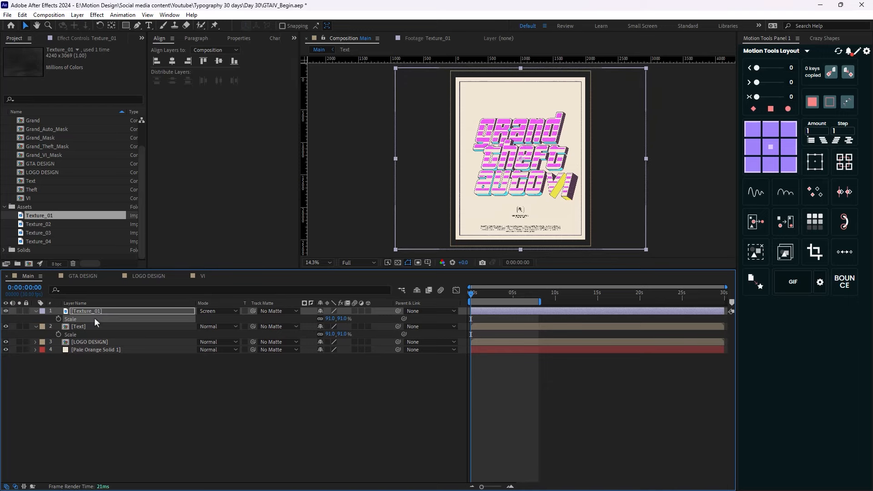
Add Texture_02 above Texture_01 in Main and set its blending mode to Screen
left_click_drag(37, 223, 116, 309)
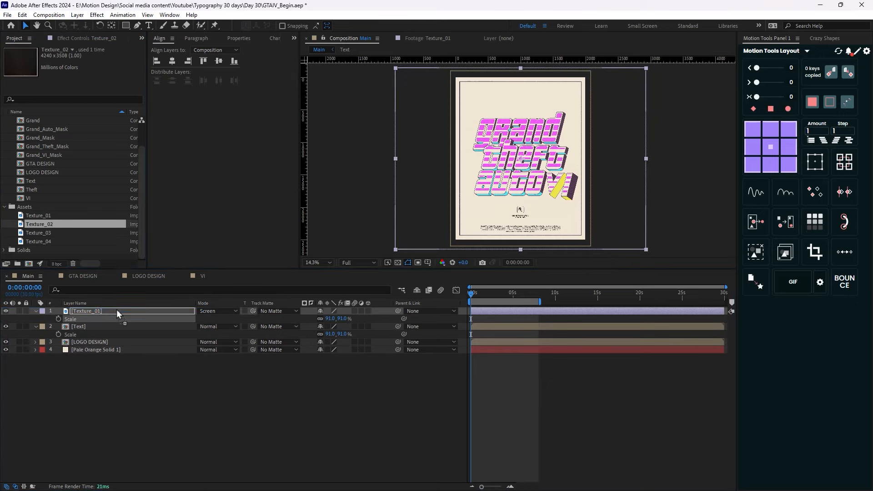
left_click(228, 312)
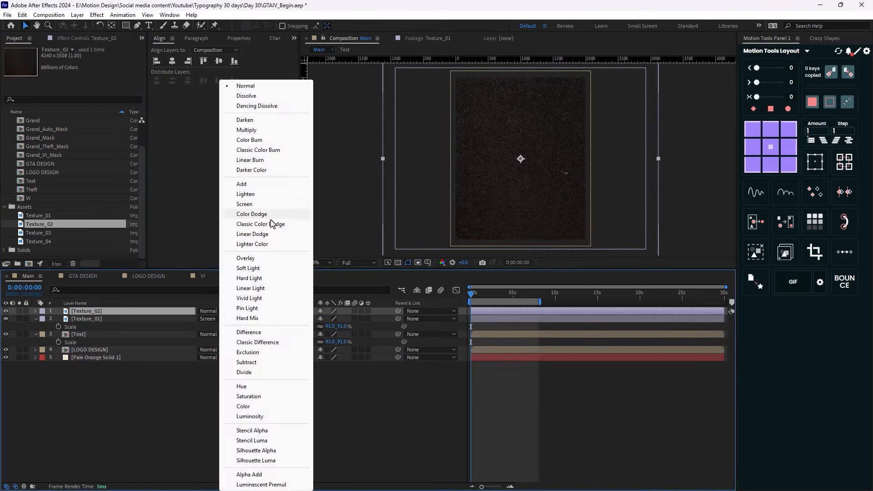
left_click(263, 206)
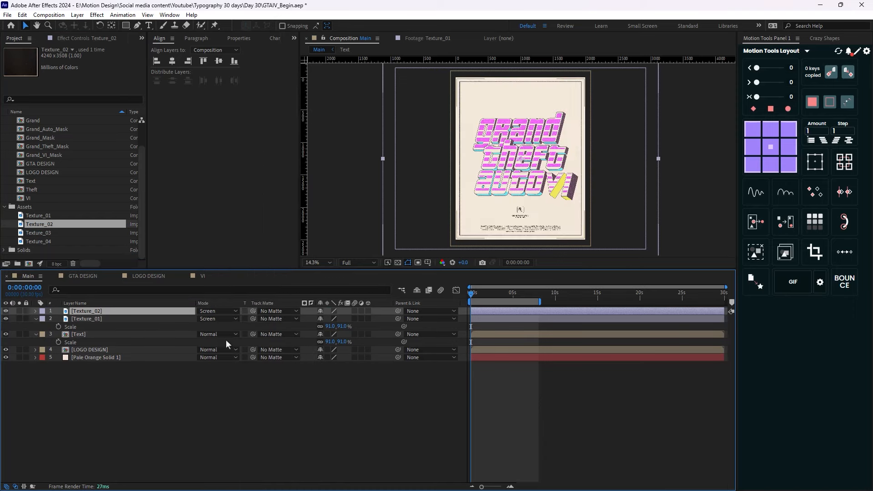
Apply Hue/Saturation to Texture_02 with Master Saturation at -100 and scale the layer to 76%
key("ctrl+space")
type("hue")
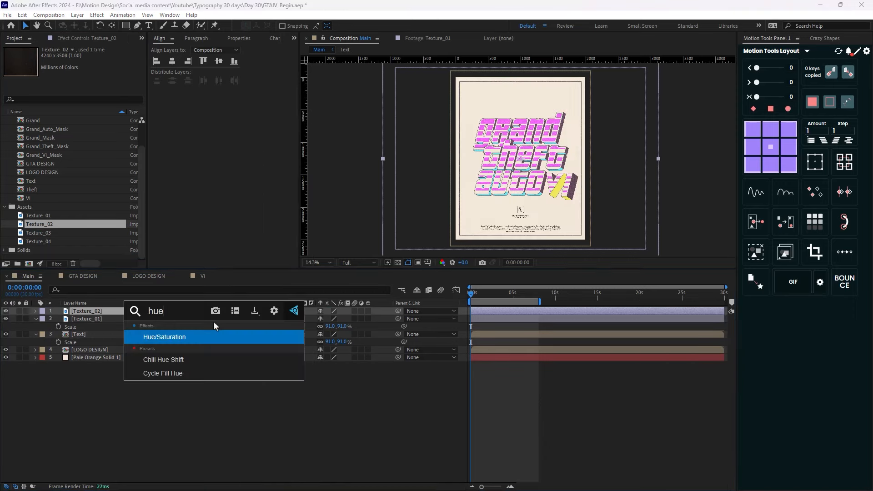
left_click(193, 342)
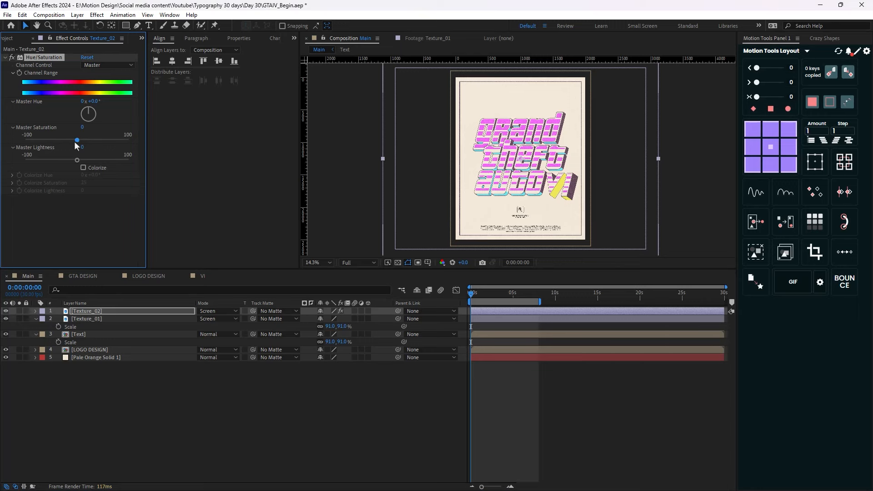
left_click_drag(77, 142, 14, 148)
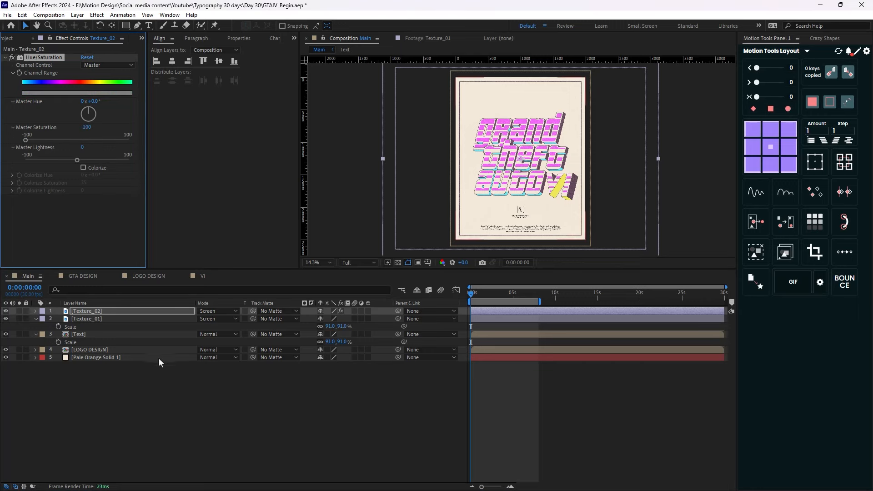
left_click(112, 313)
key("s")
left_click_drag(330, 321, 317, 317)
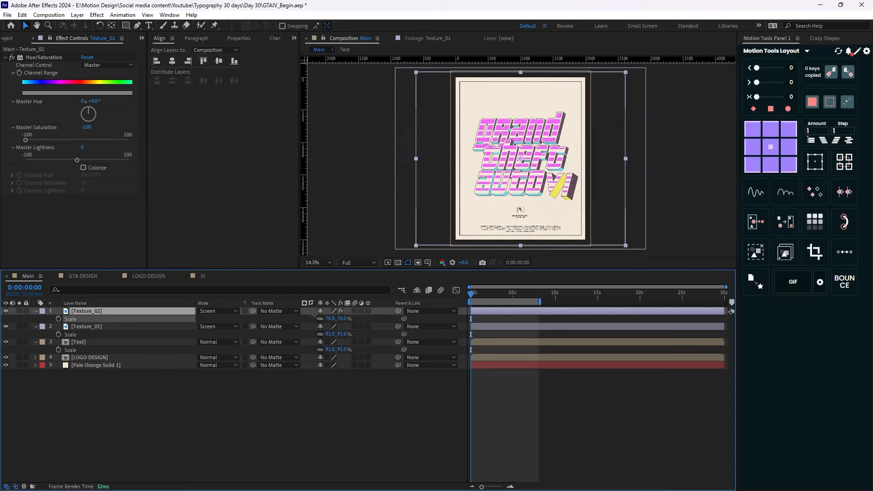
Add Texture_03 above Texture_02 in Main and set its blending mode to Overlay
left_click(16, 40)
left_click_drag(61, 233, 76, 308)
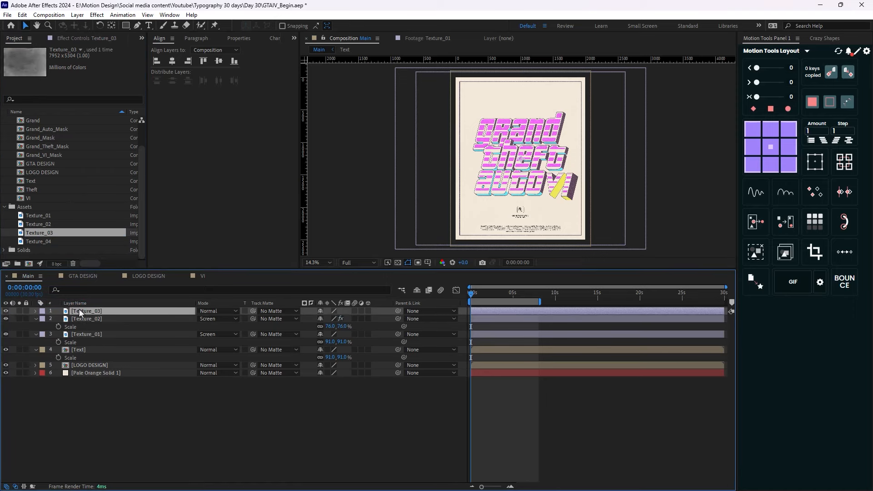
left_click(208, 312)
left_click(245, 259)
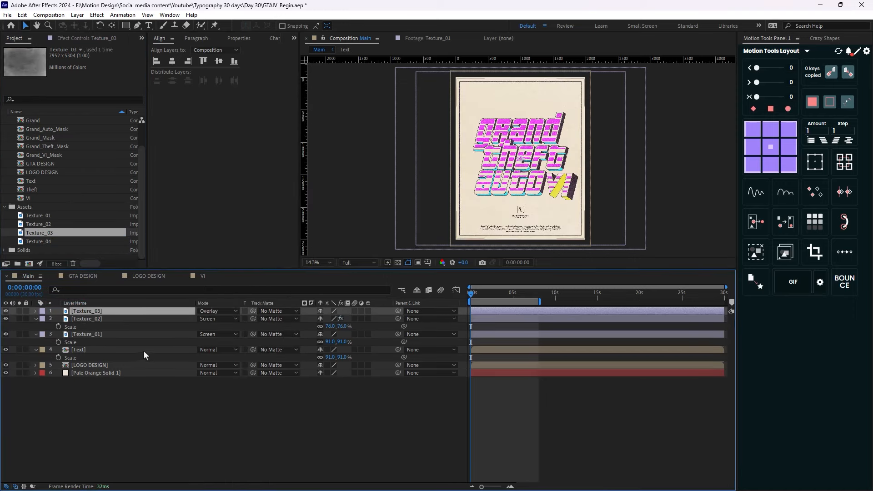
Add Texture_04 above Texture_03 in Main and apply the Invert effect to it
left_click_drag(46, 242, 85, 311)
key("ctrl+space")
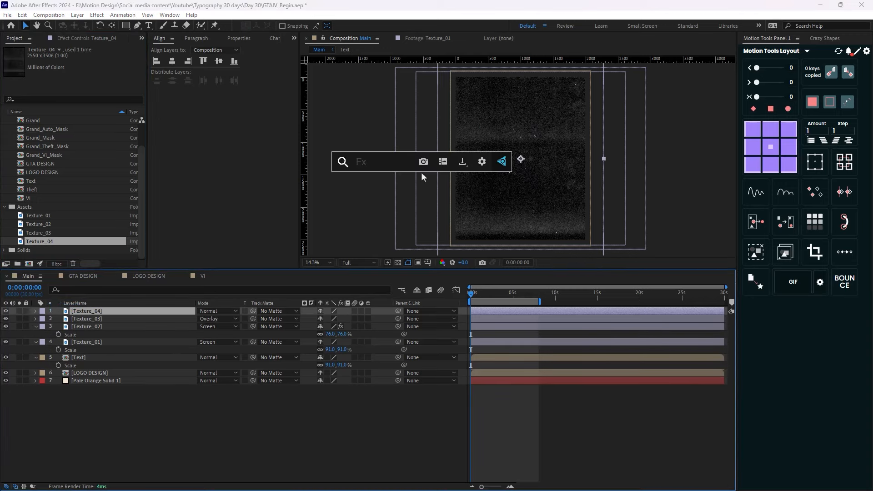
type("inv")
key("Return")
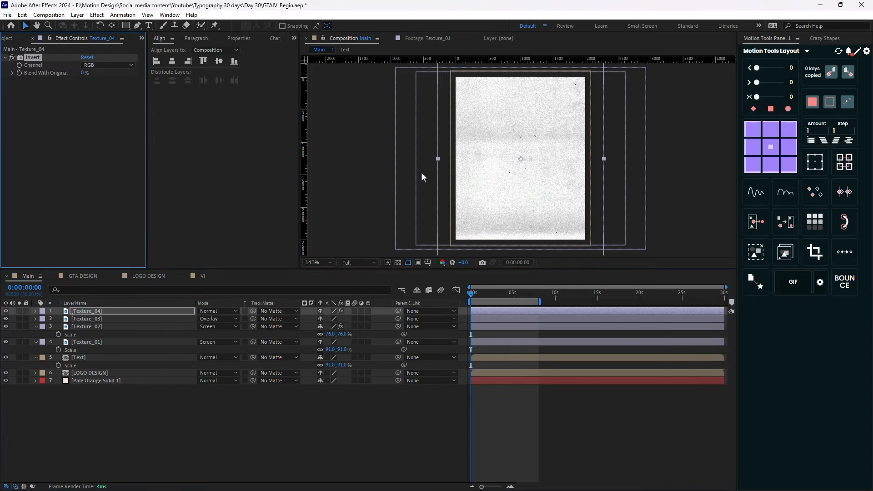
Set the Texture_04 layer's opacity to 70% and its blending mode to Multiply
key("t")
left_click(324, 319)
key("Return")
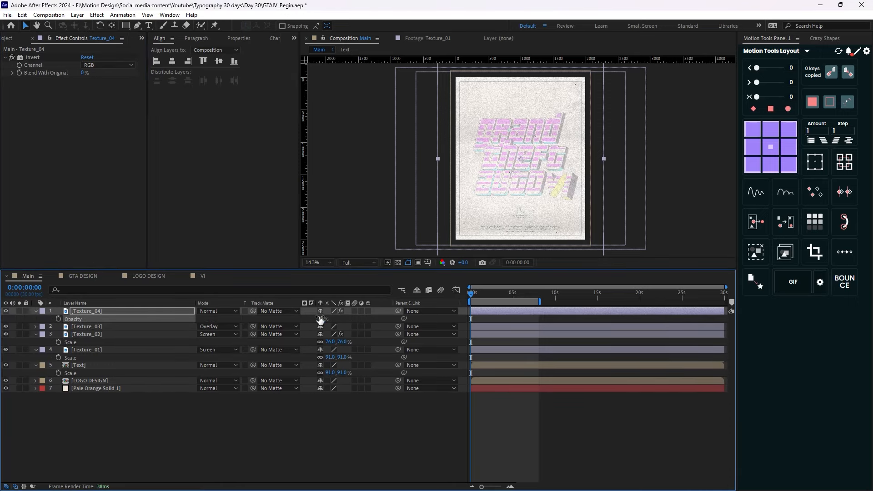
left_click(214, 310)
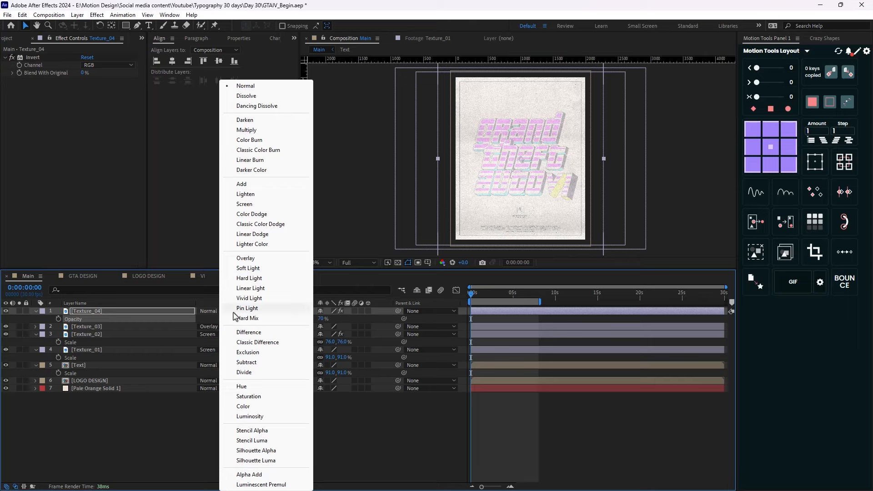
left_click(255, 130)
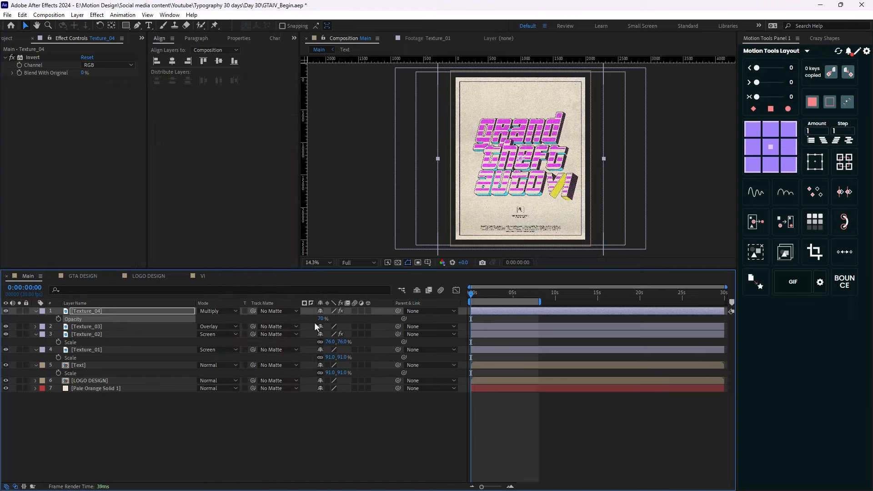
left_click(340, 416)
Apply Displacement Map to the LOGO DESIGN layer, using Texture_04 with Effects & Masks as the map layer
scroll(514, 169, "up", 3)
scroll(514, 169, "down", 4)
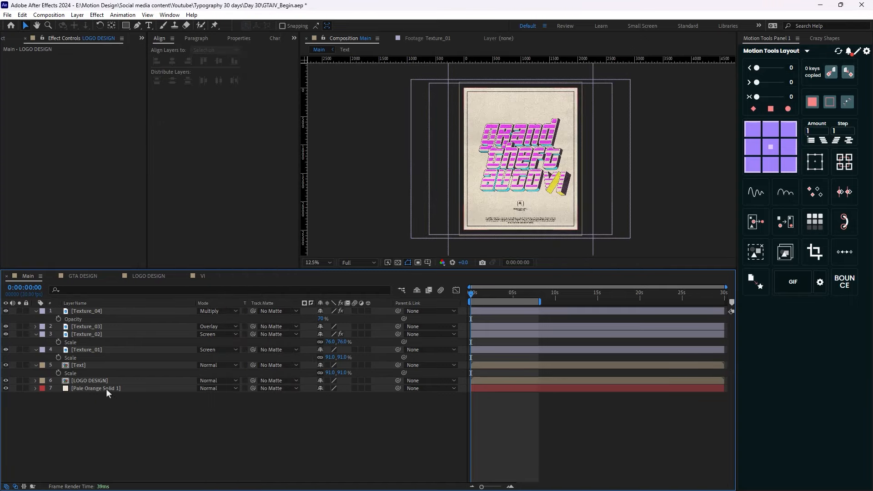
left_click(101, 381)
key("ctrl+space")
type("disp")
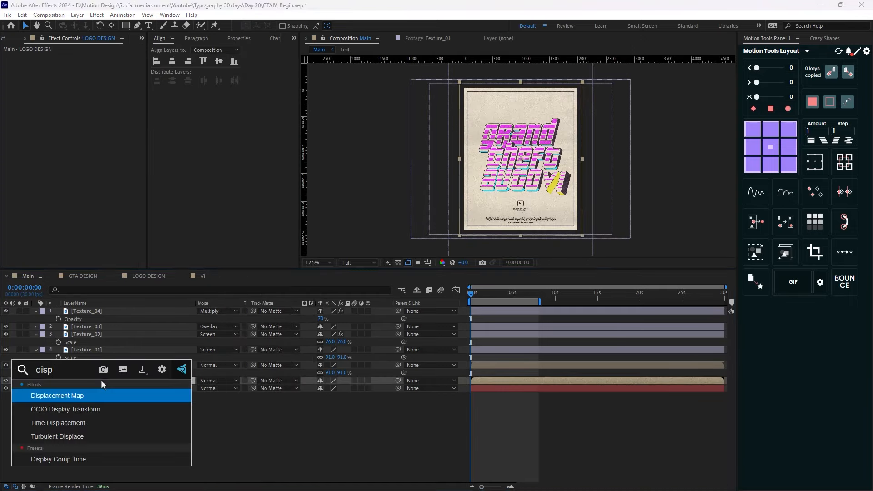
key("Return")
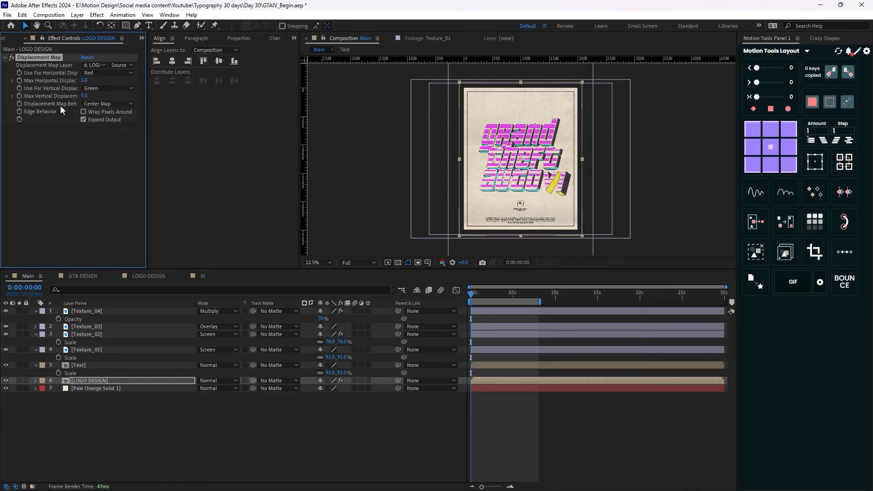
left_click(96, 64)
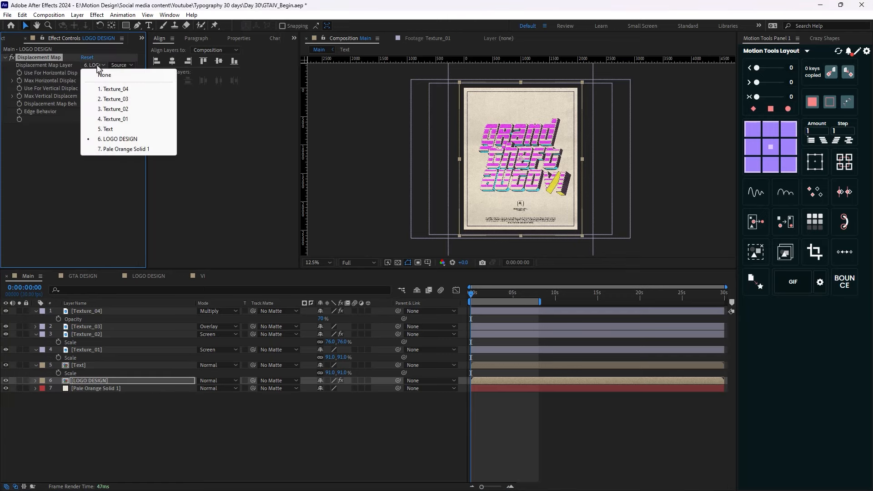
left_click(108, 86)
left_click(121, 64)
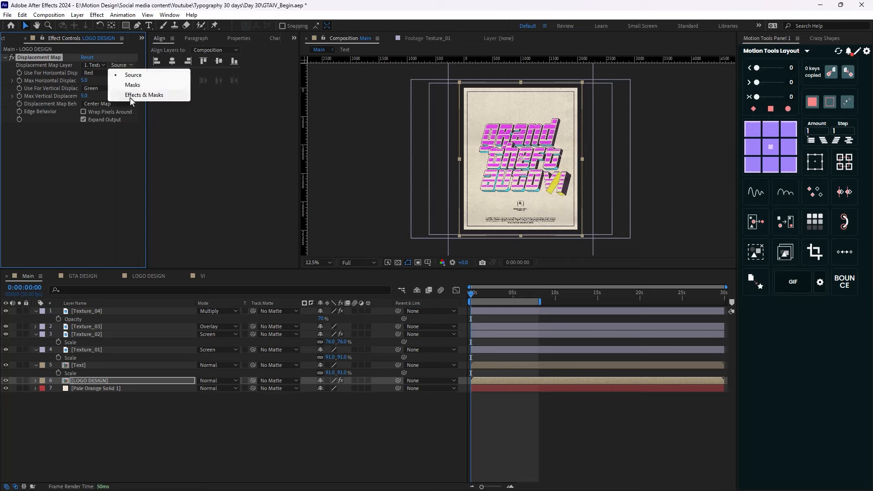
left_click(130, 97)
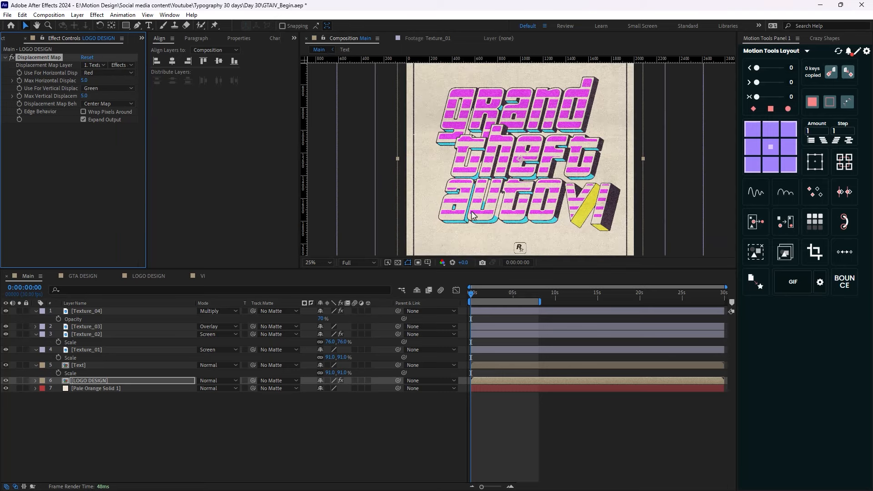
Apply Gaussian Blur to the Text layer with a blurriness of 3
left_click(130, 364)
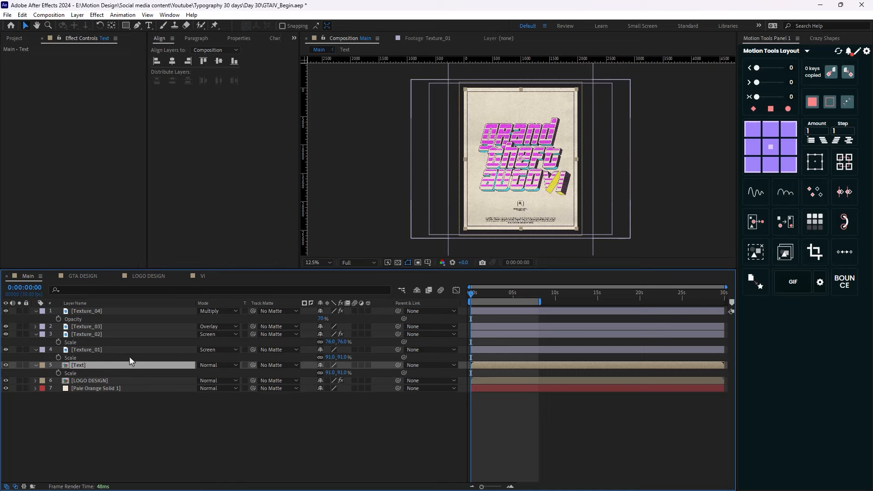
key("ctrl+space")
type("gau")
key("Down")
key("Return")
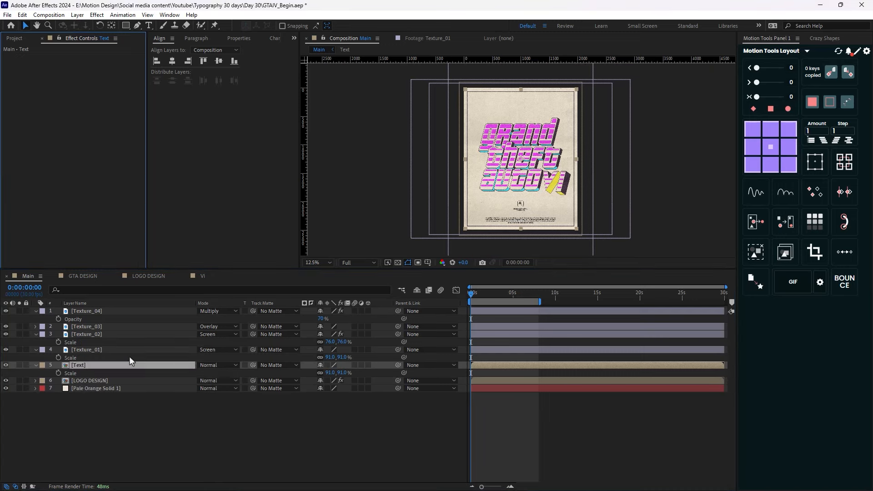
left_click(85, 65)
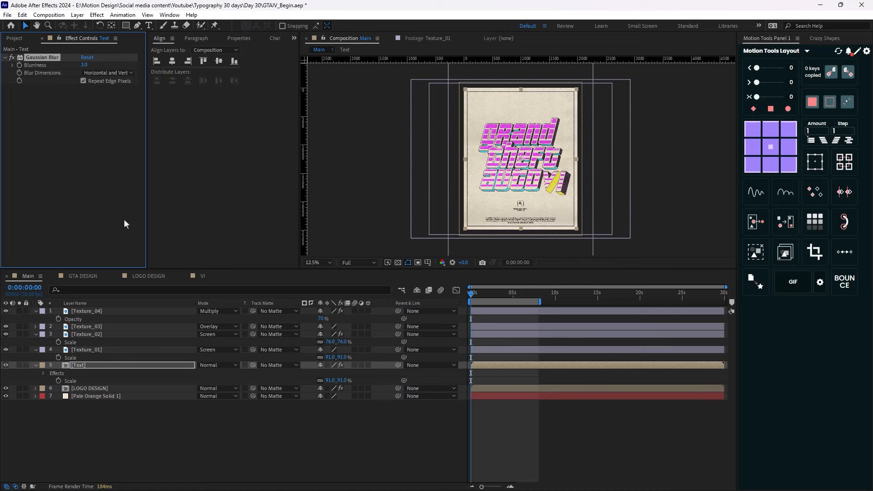
Apply Curves to the Text layer and move the RGB curve's white point about halfway toward the shadows, keeping it at maximum output
key("ctrl+space")
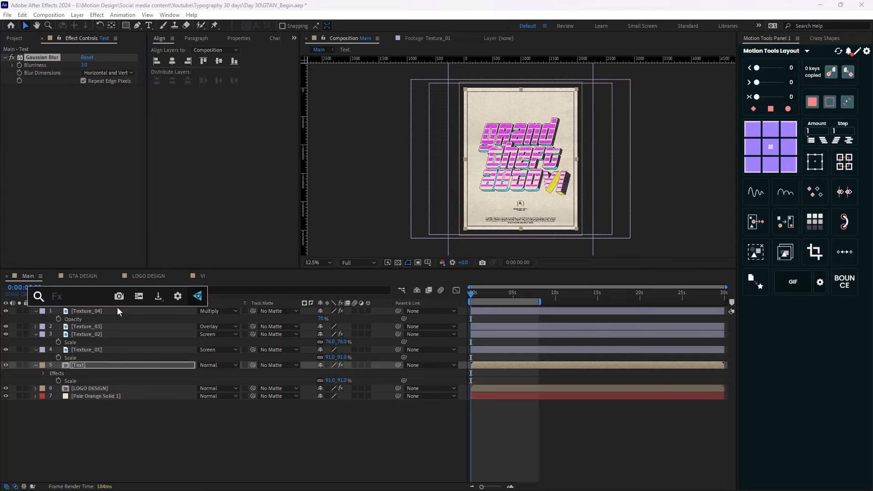
type("ci")
key("BackSpace")
type("ur")
key("Return")
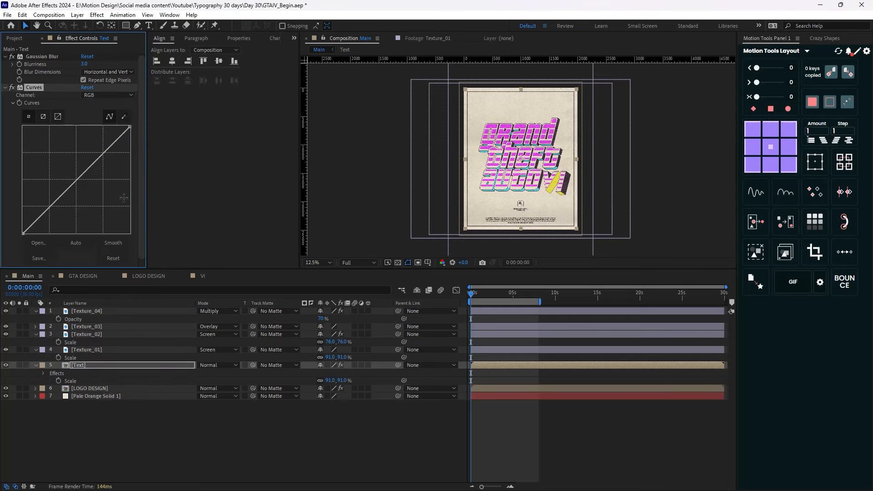
left_click_drag(130, 128, 79, 127)
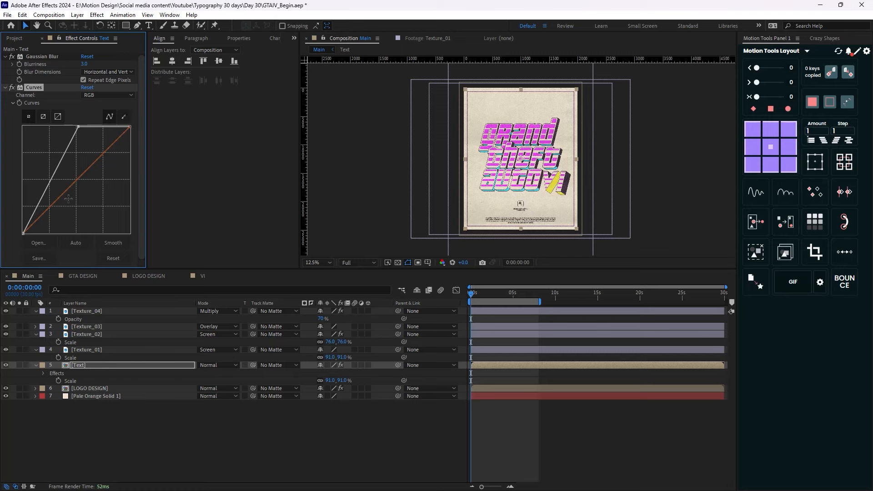
Apply Displacement Map to the Text layer with Texture_04 as the displacement map layer
key("ctrl+space")
type("dis")
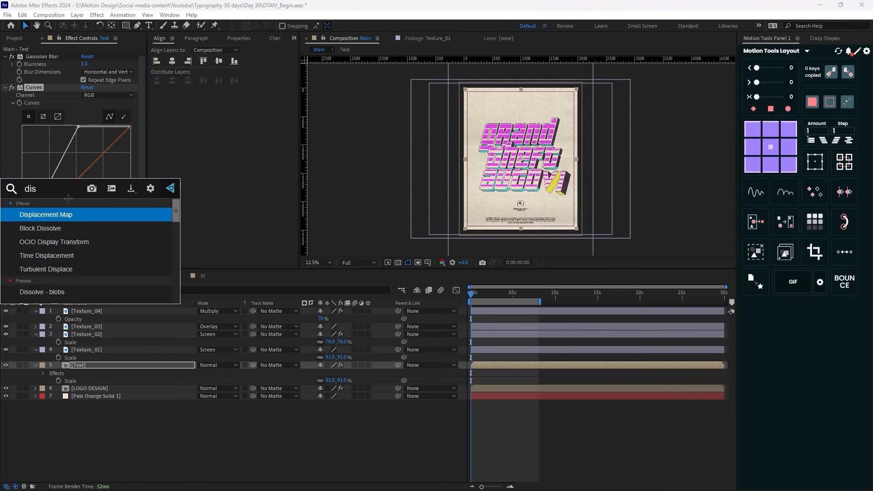
key("Return")
left_click(94, 209)
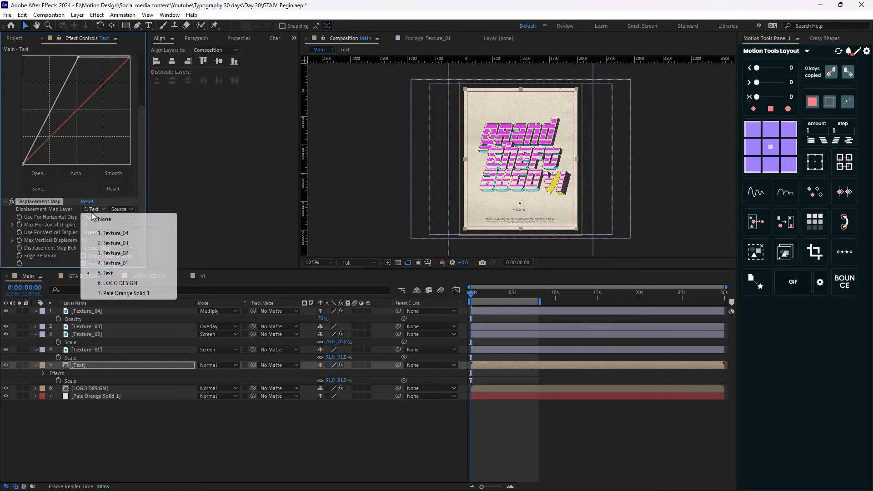
left_click(114, 231)
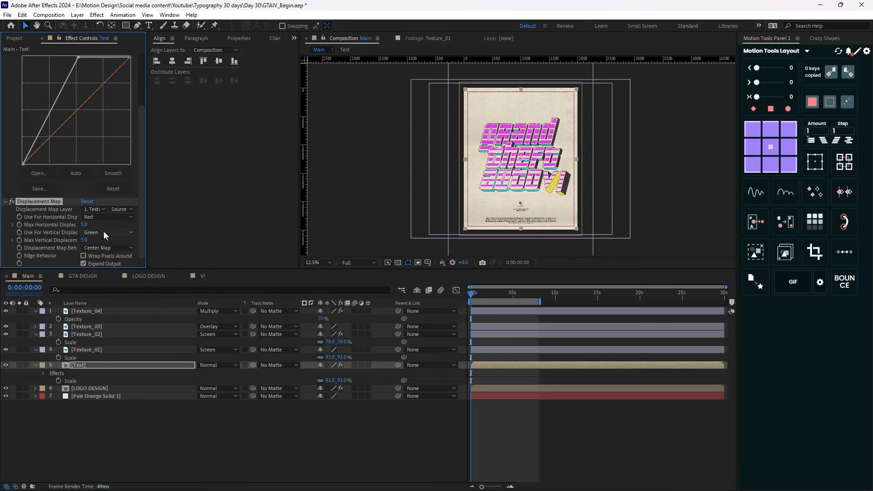
Copy the Fill effect from Grand layer 19 in LOGO DESIGN onto the Text layer in Main, and check the frame at 0:00:00:29
key("ctrl+space")
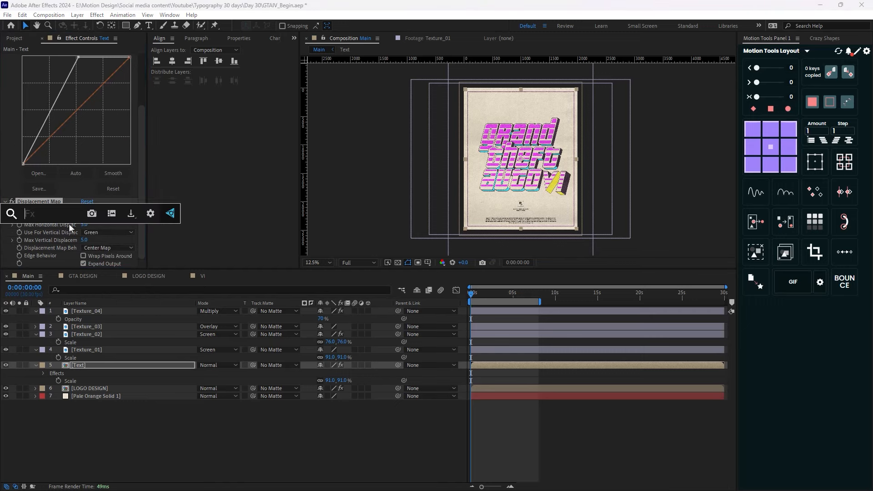
left_click(78, 279)
double_click(90, 311)
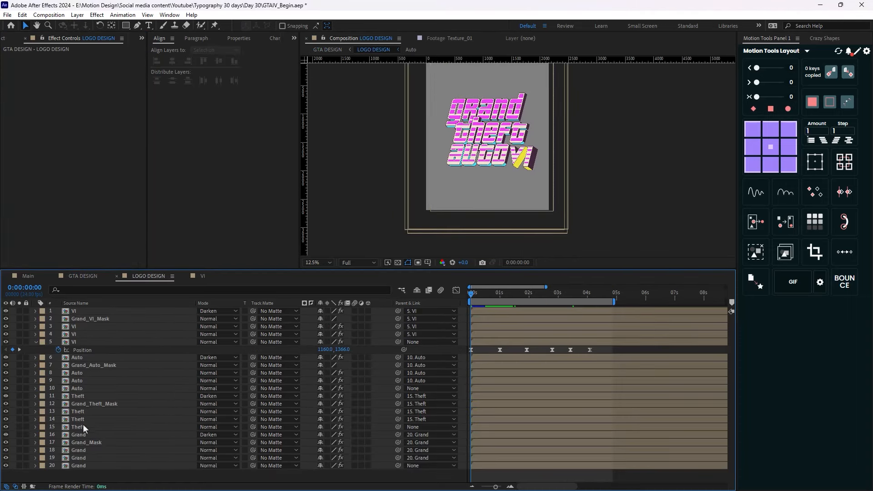
left_click(77, 457)
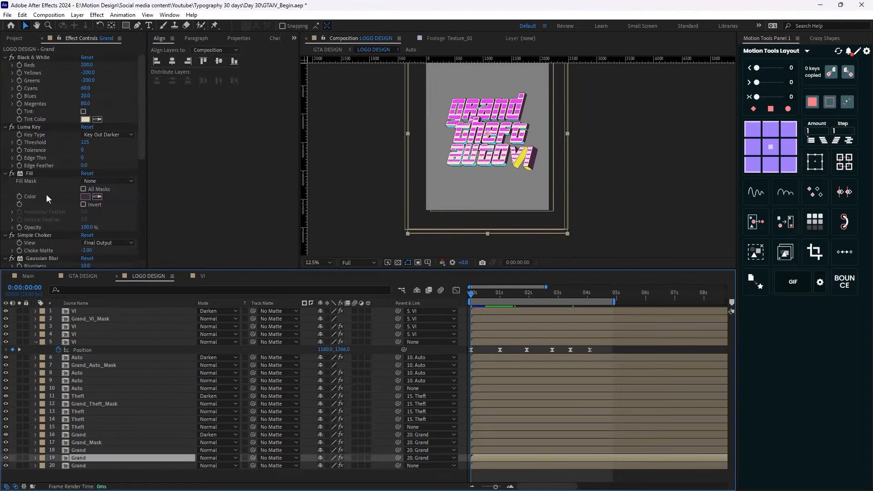
left_click(29, 176)
left_click(42, 279)
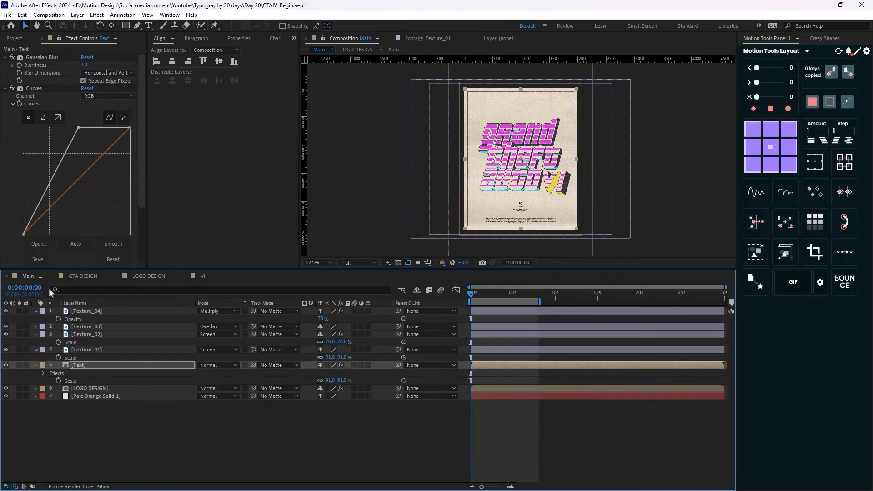
key("ctrl+v")
scroll(80, 208, "down", 2)
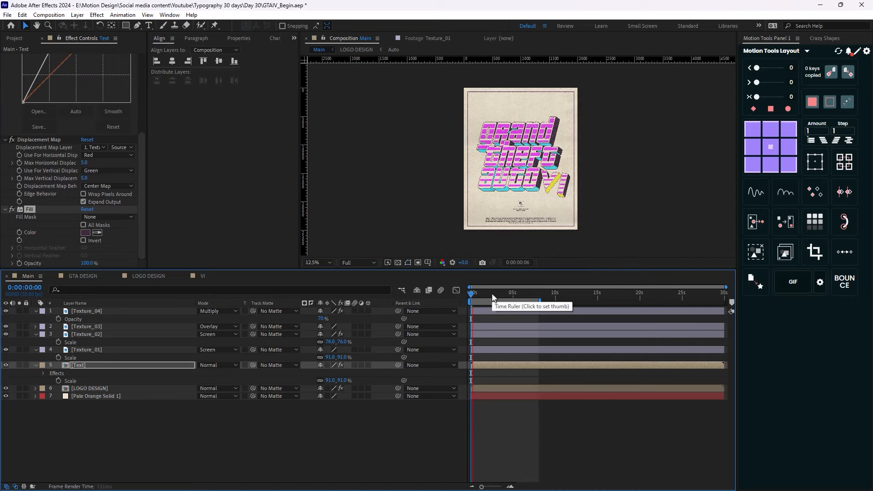
mouse_move(472, 295)
left_mouse_down()
mouse_move(489, 296)
mouse_move(479, 295)
left_mouse_up()
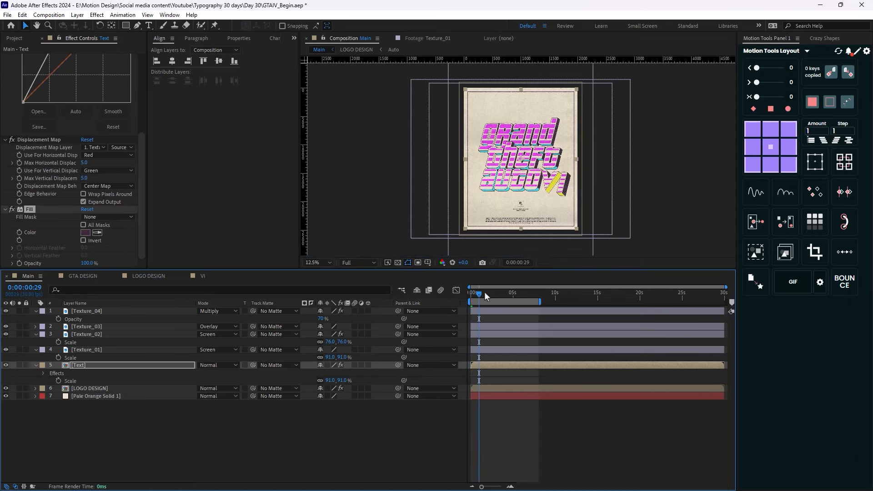